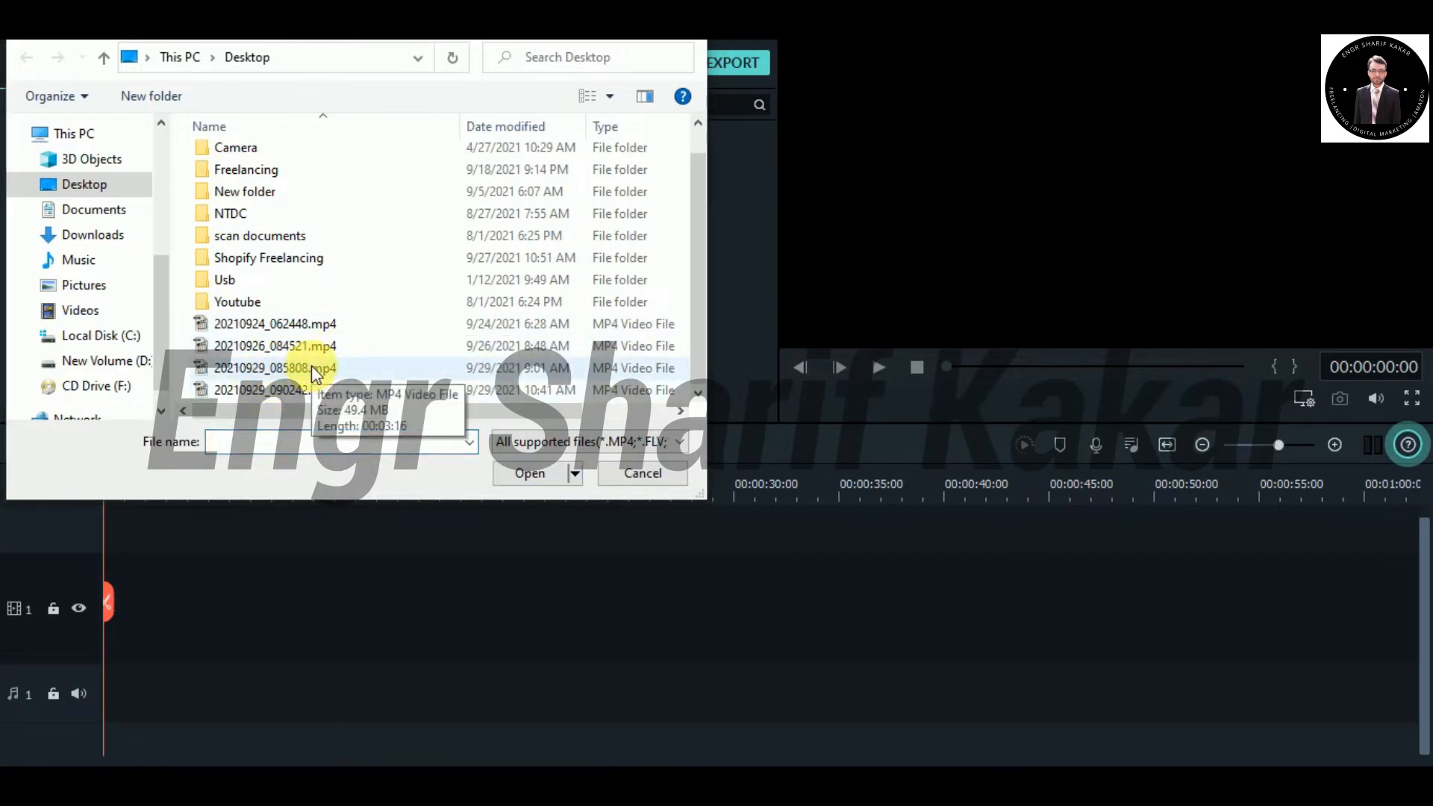
Step: Import 20210929_085808.mp4 from the Desktop and add it to the timeline, keeping the project settings at 1920 x 1080 25fps
click(328, 368)
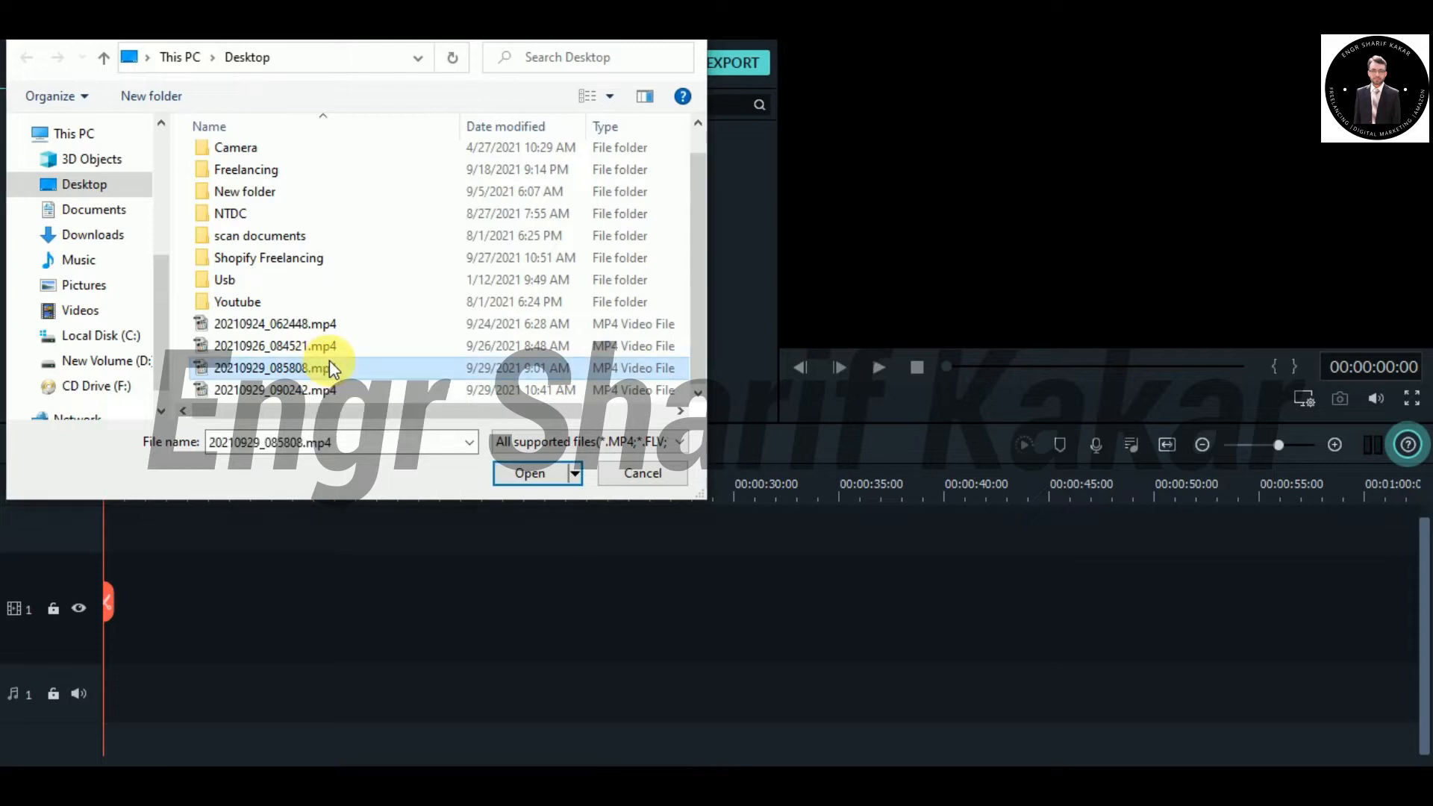
click(522, 472)
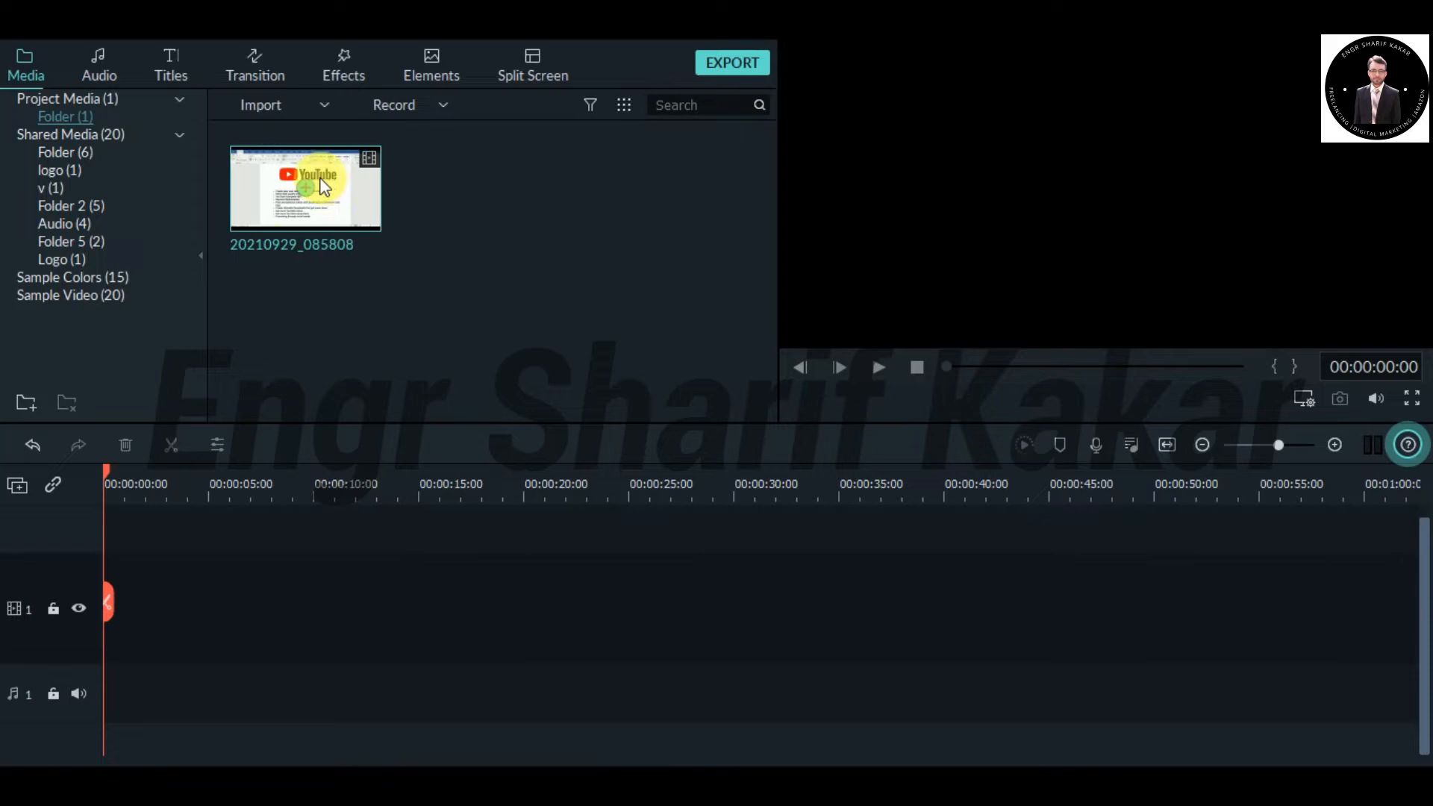
click(308, 194)
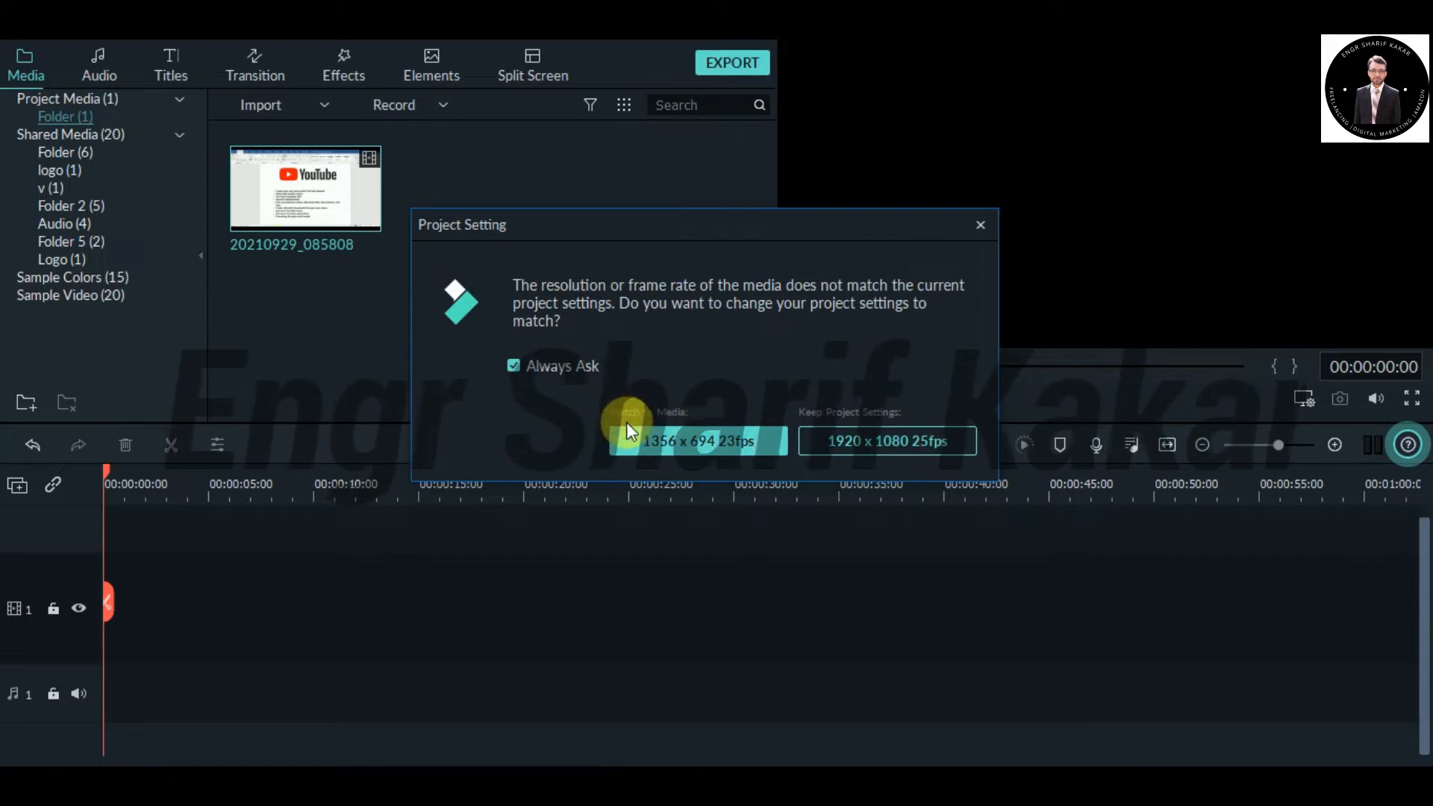
click(884, 444)
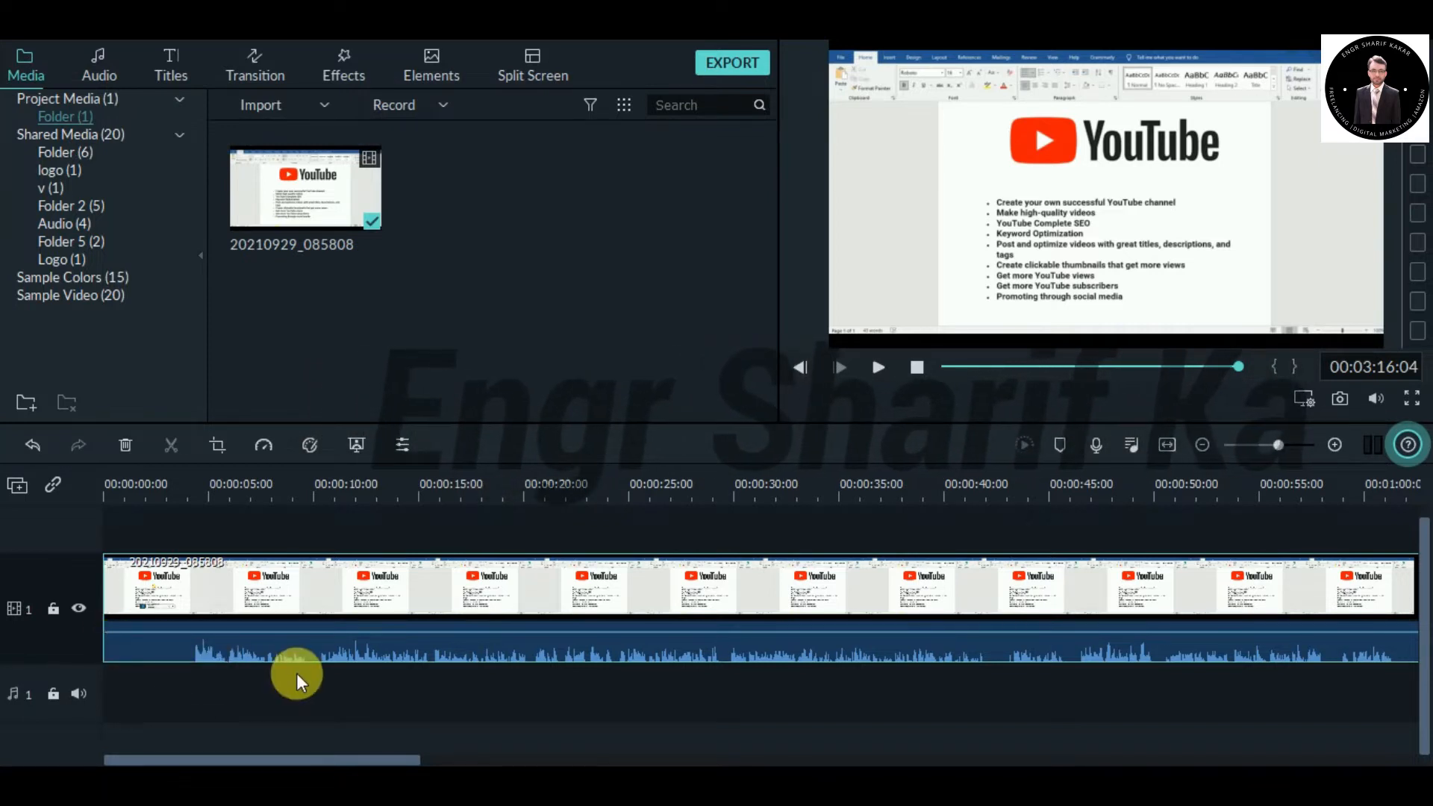
Step: Raise the audio volume of the clip on the timeline and adjust the preview player's volume
drag(313, 633, 323, 581)
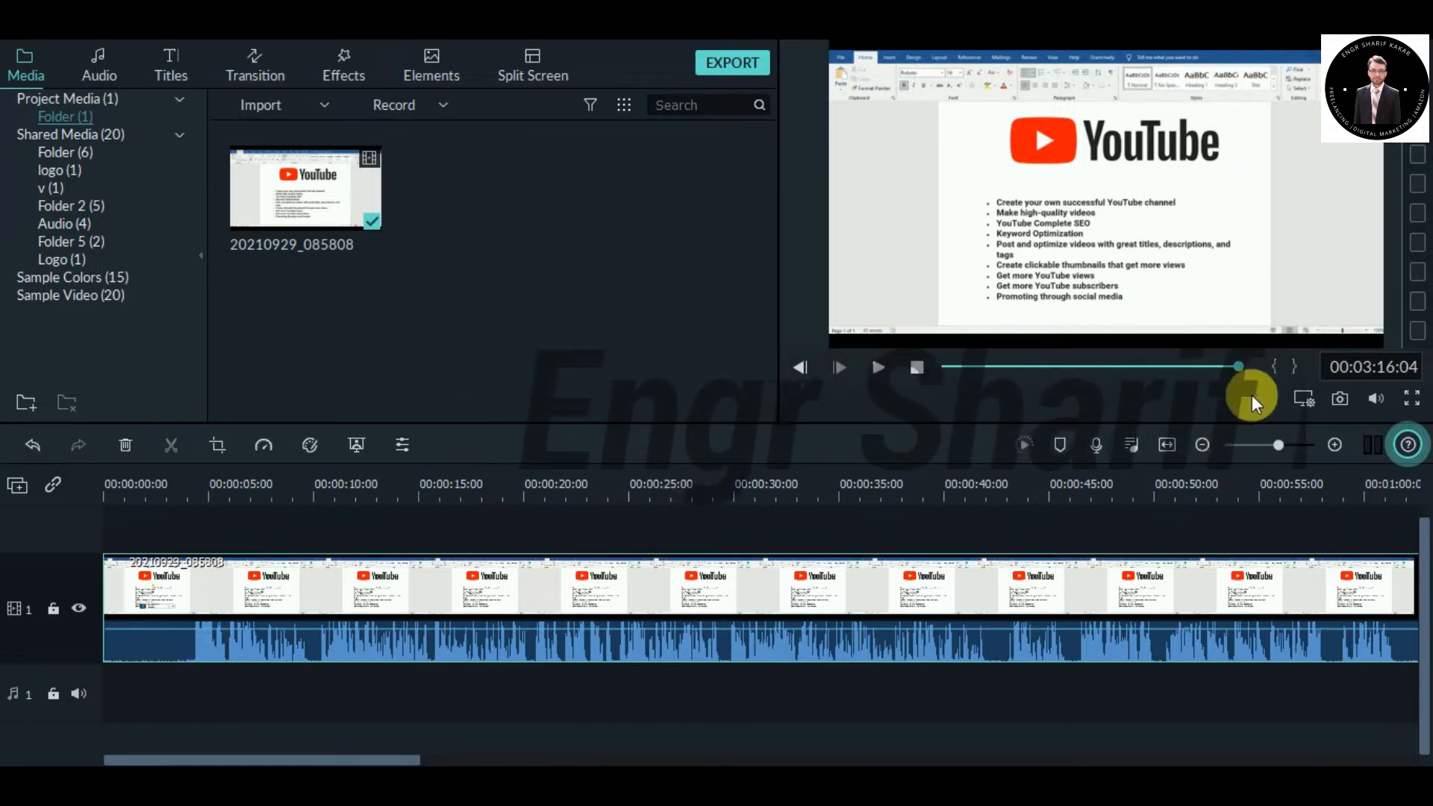
click(1372, 400)
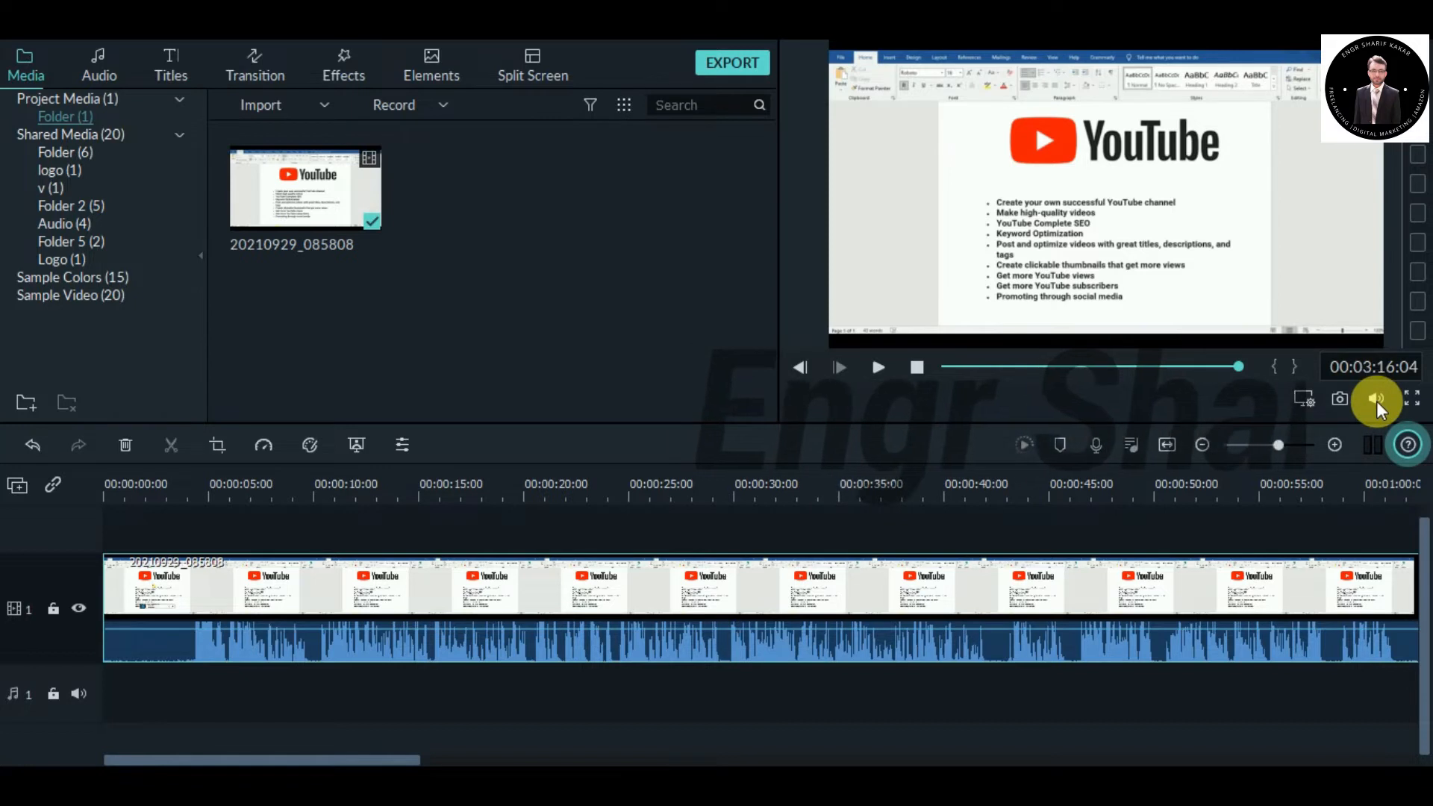
mouse_move(1376, 294)
mouse_down()
mouse_move(1376, 380)
mouse_move(1396, 312)
mouse_up()
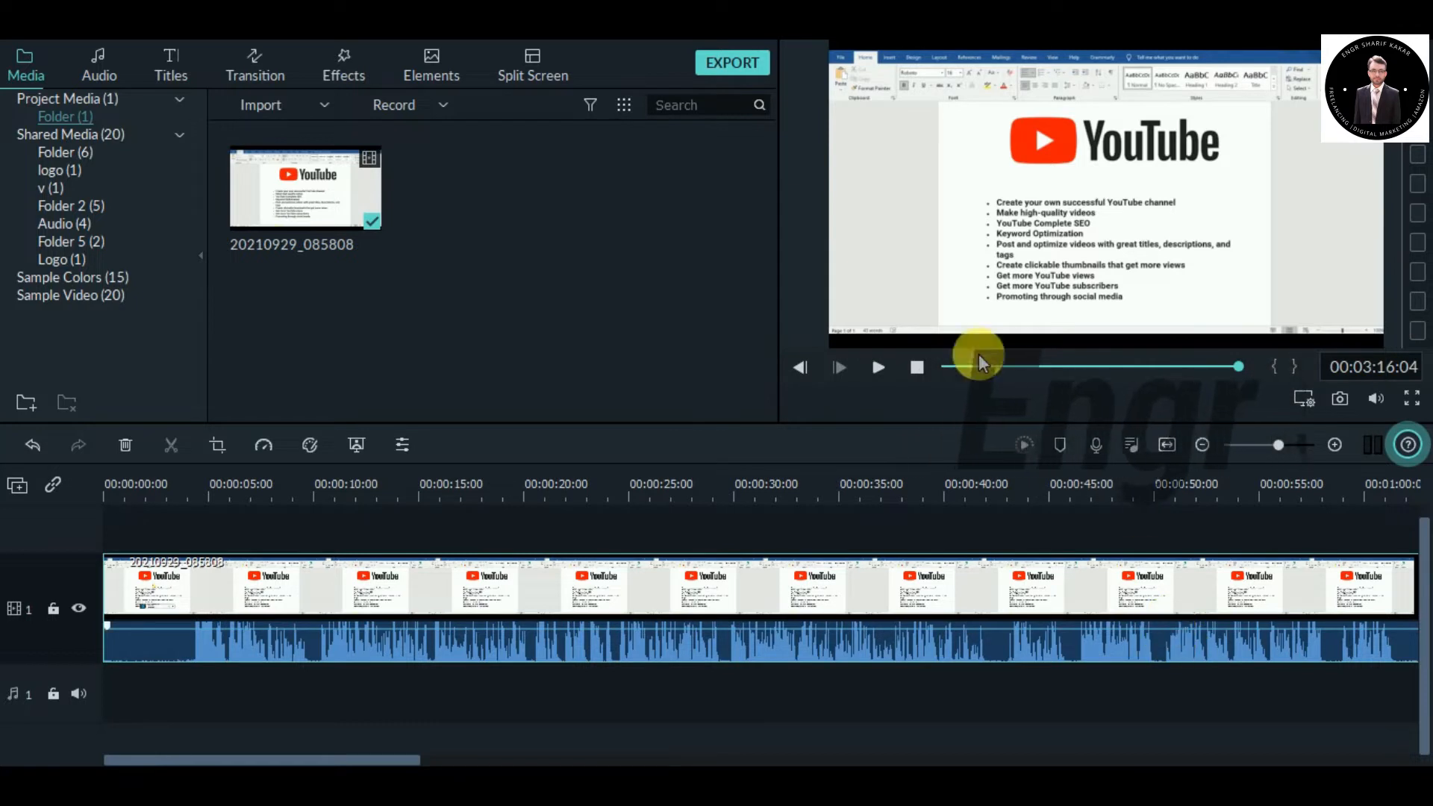
Step: Split the clip at 00:00:04:08, where the speech begins, and delete the silent opening segment
click(870, 371)
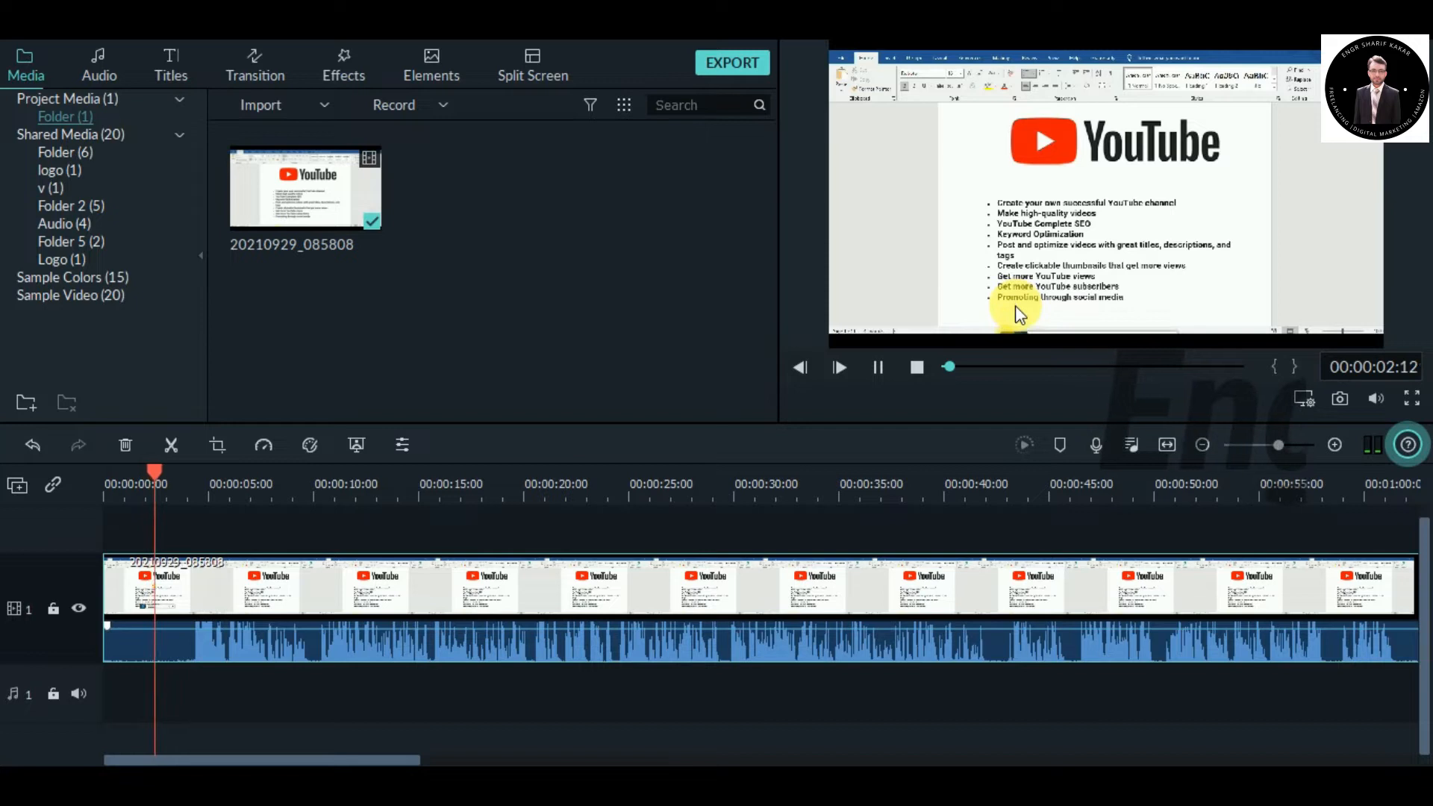
click(878, 366)
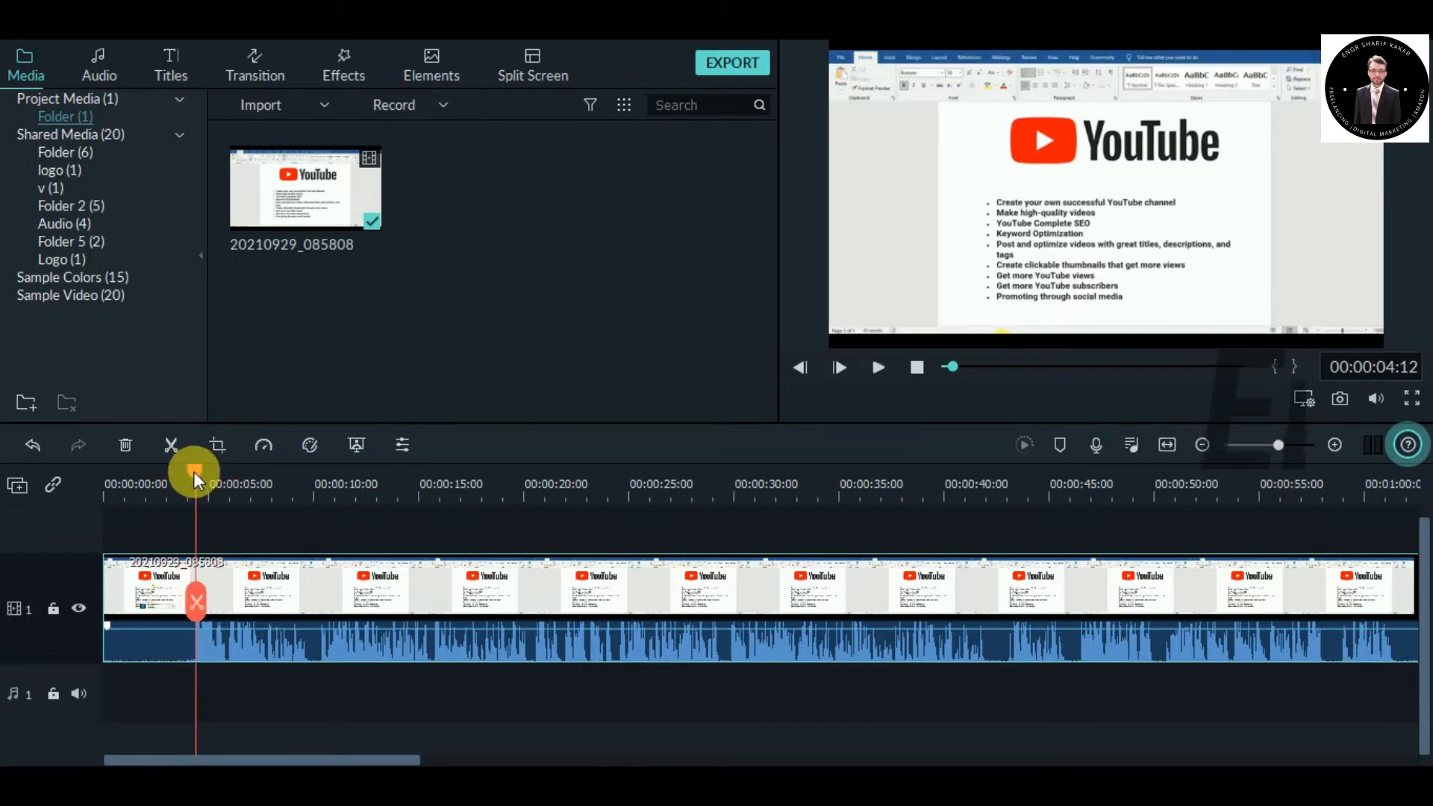
drag(194, 472, 195, 477)
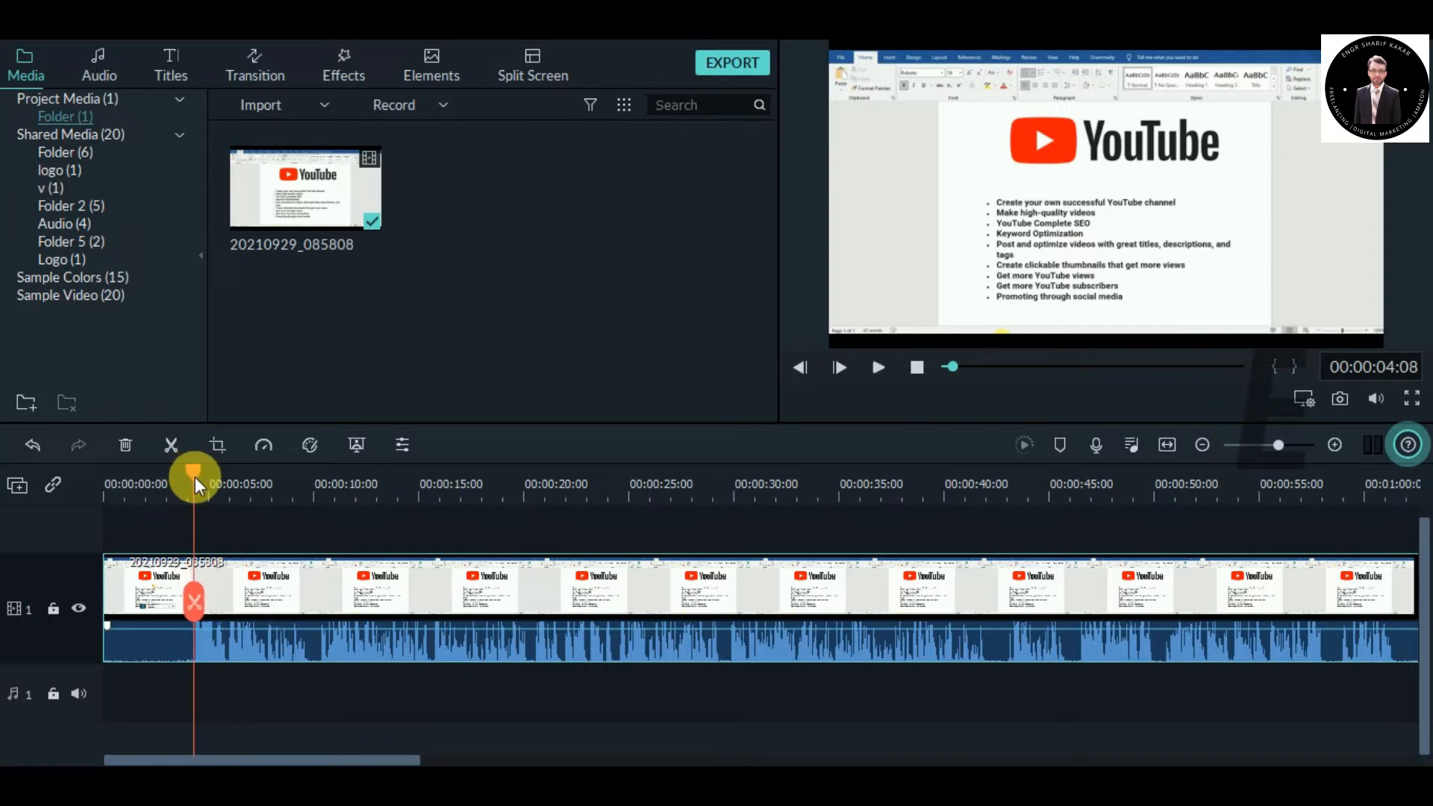
click(168, 444)
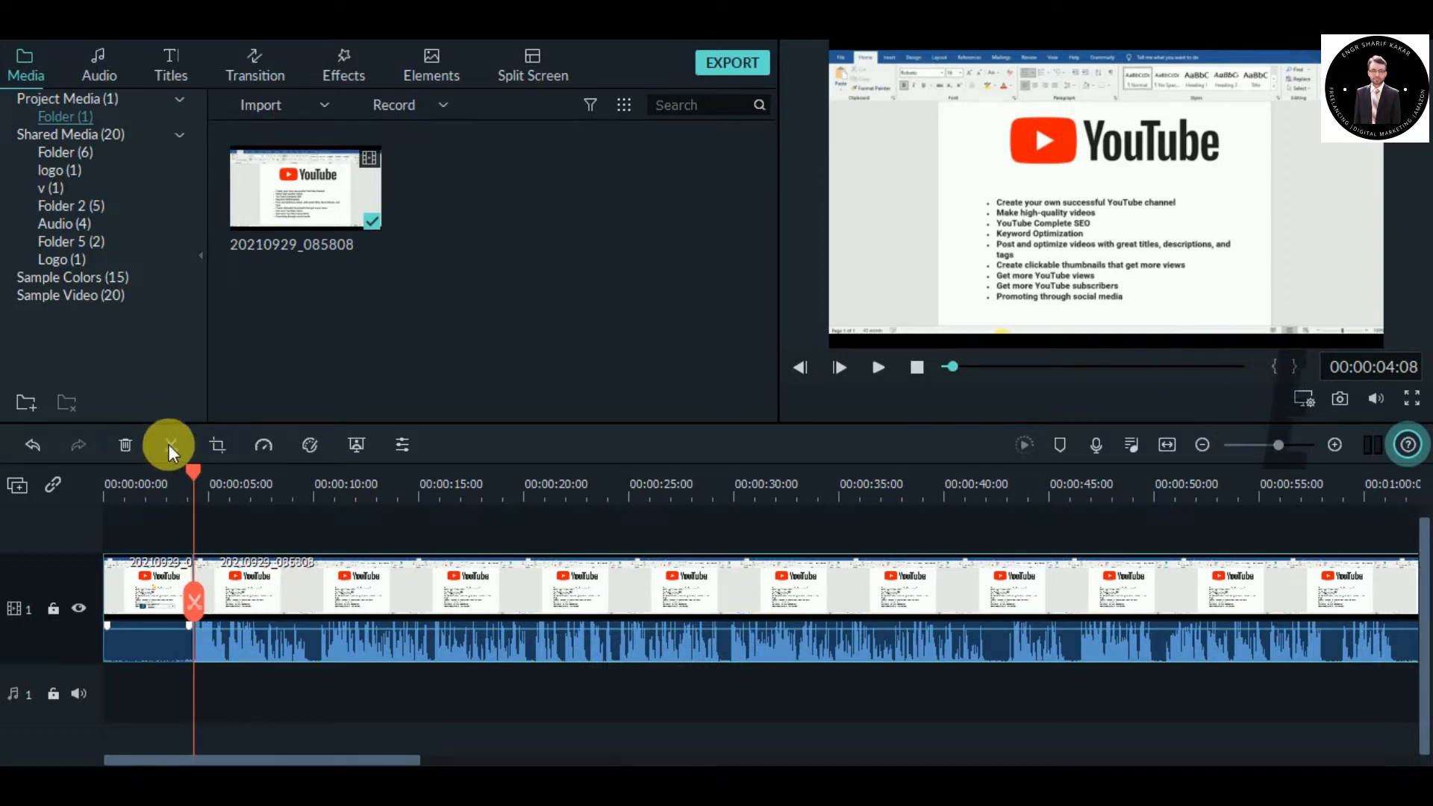
click(149, 576)
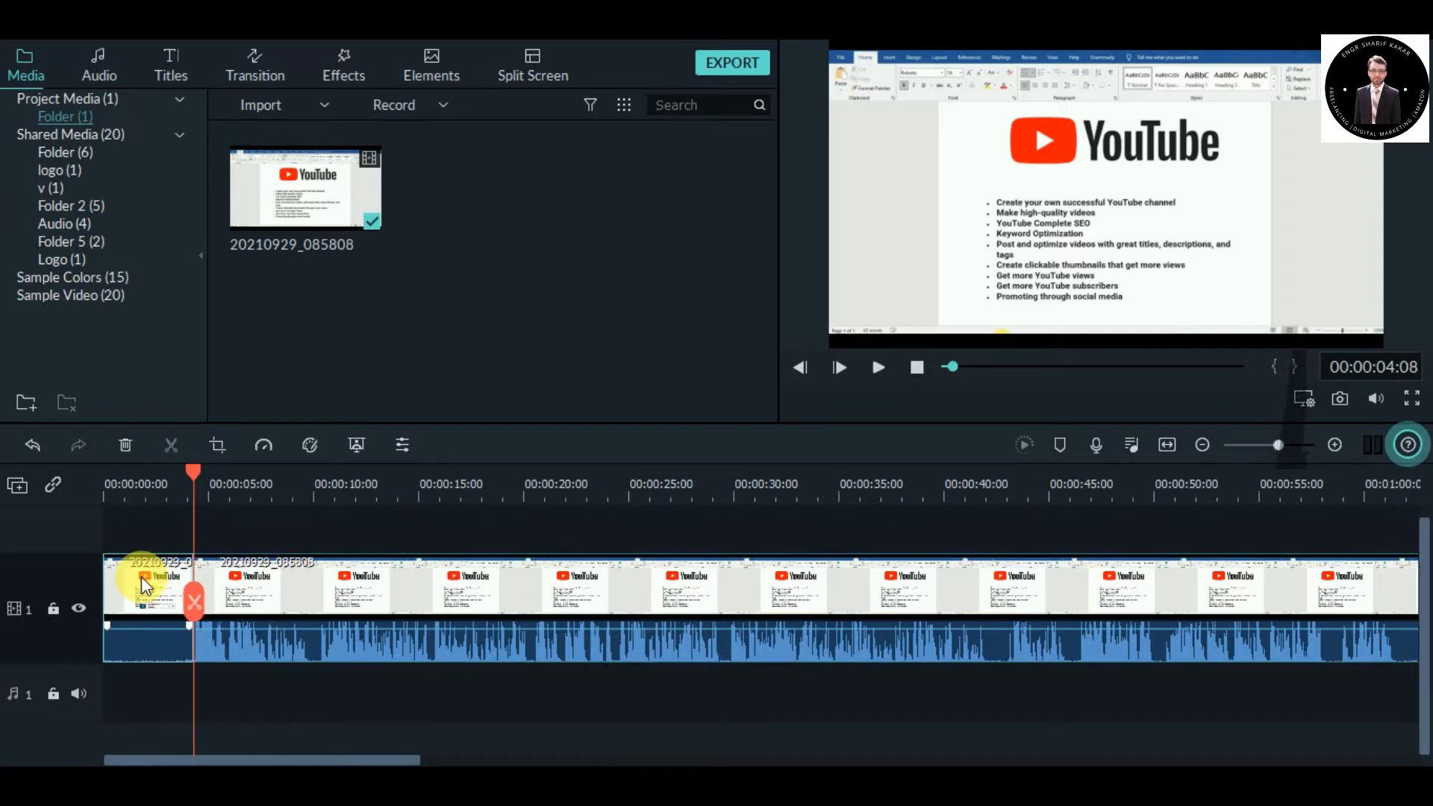
click(128, 446)
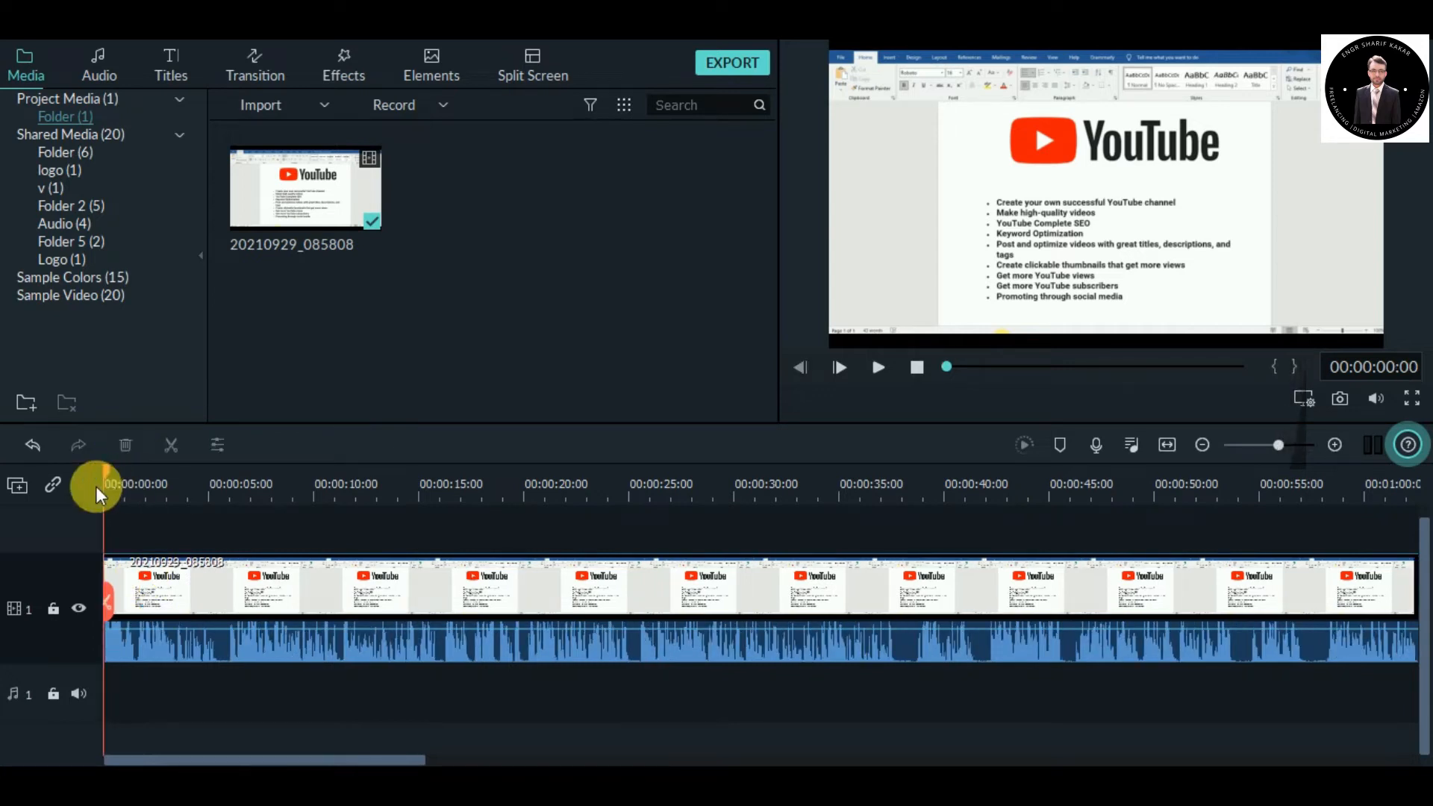
Step: Play back the trimmed clip from the start and from about 37 seconds to check its picture and sound
drag(103, 473, 218, 480)
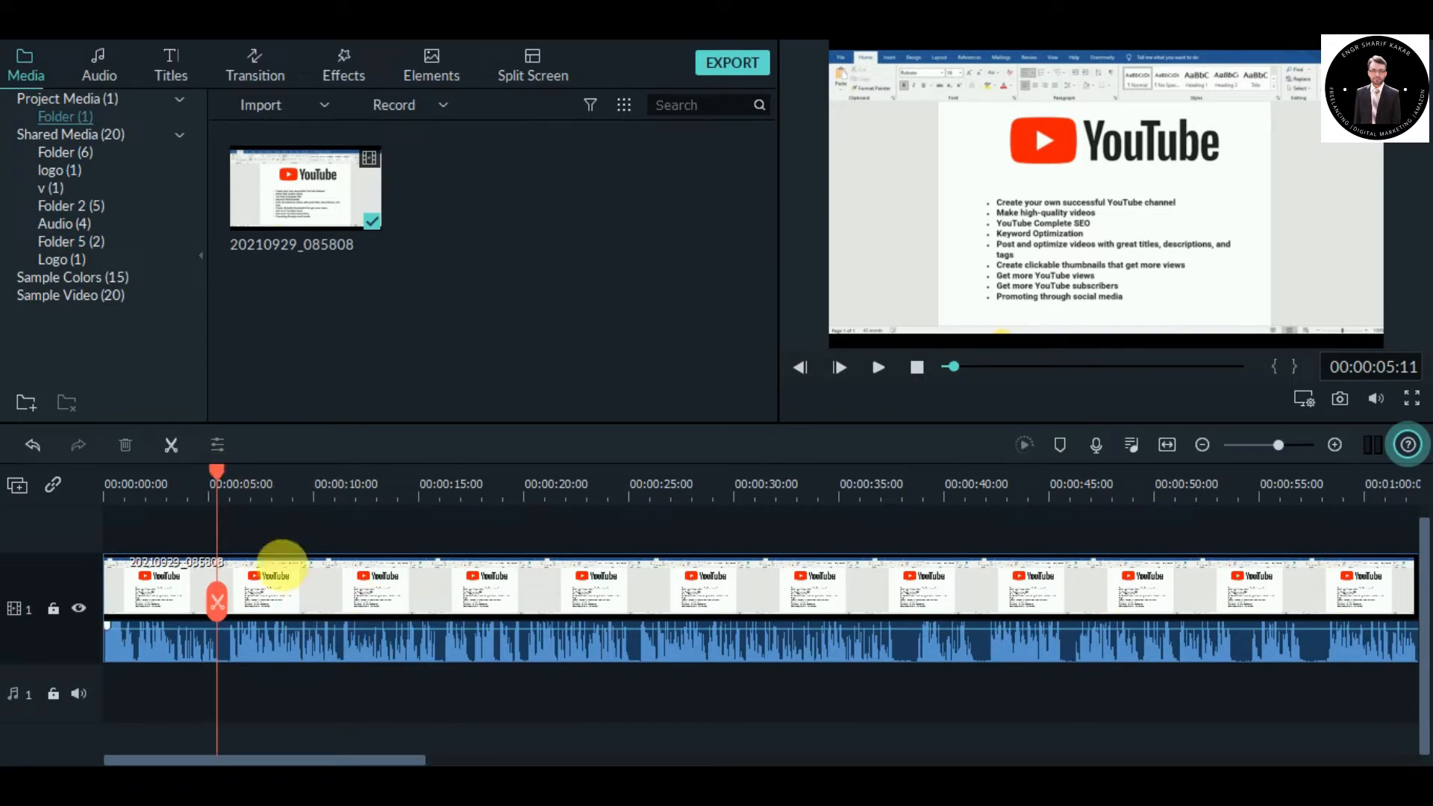
drag(213, 470, 100, 543)
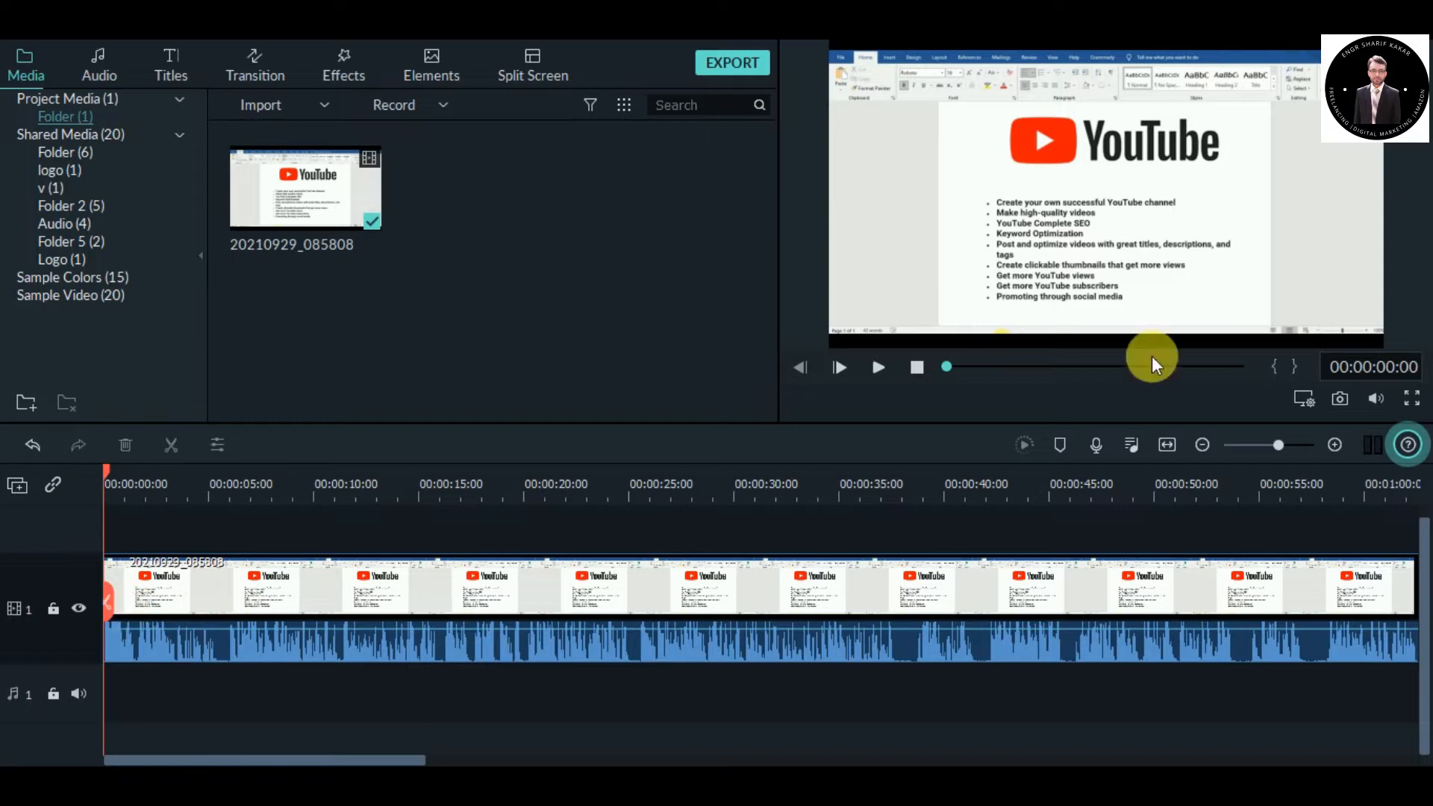
click(878, 367)
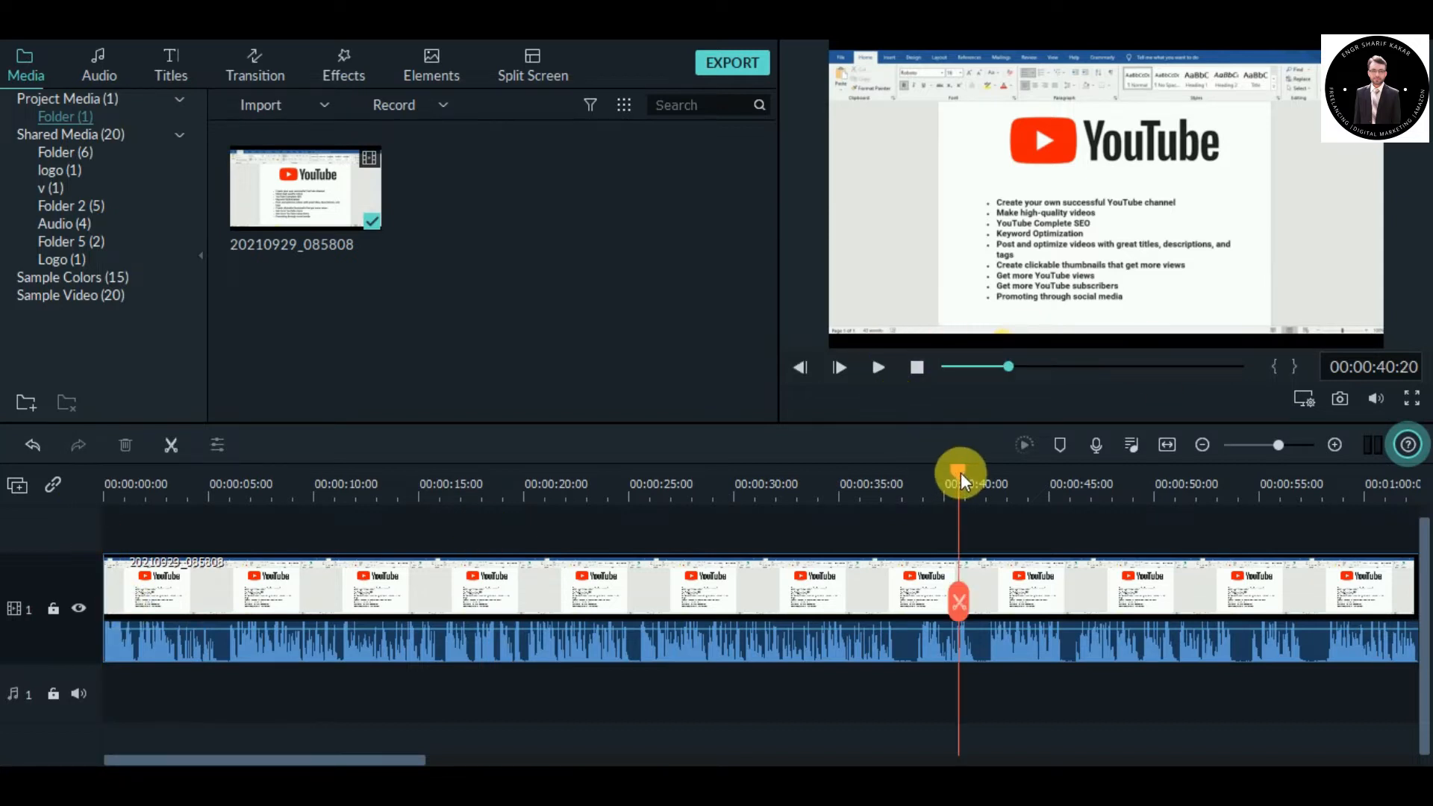
drag(961, 475, 884, 498)
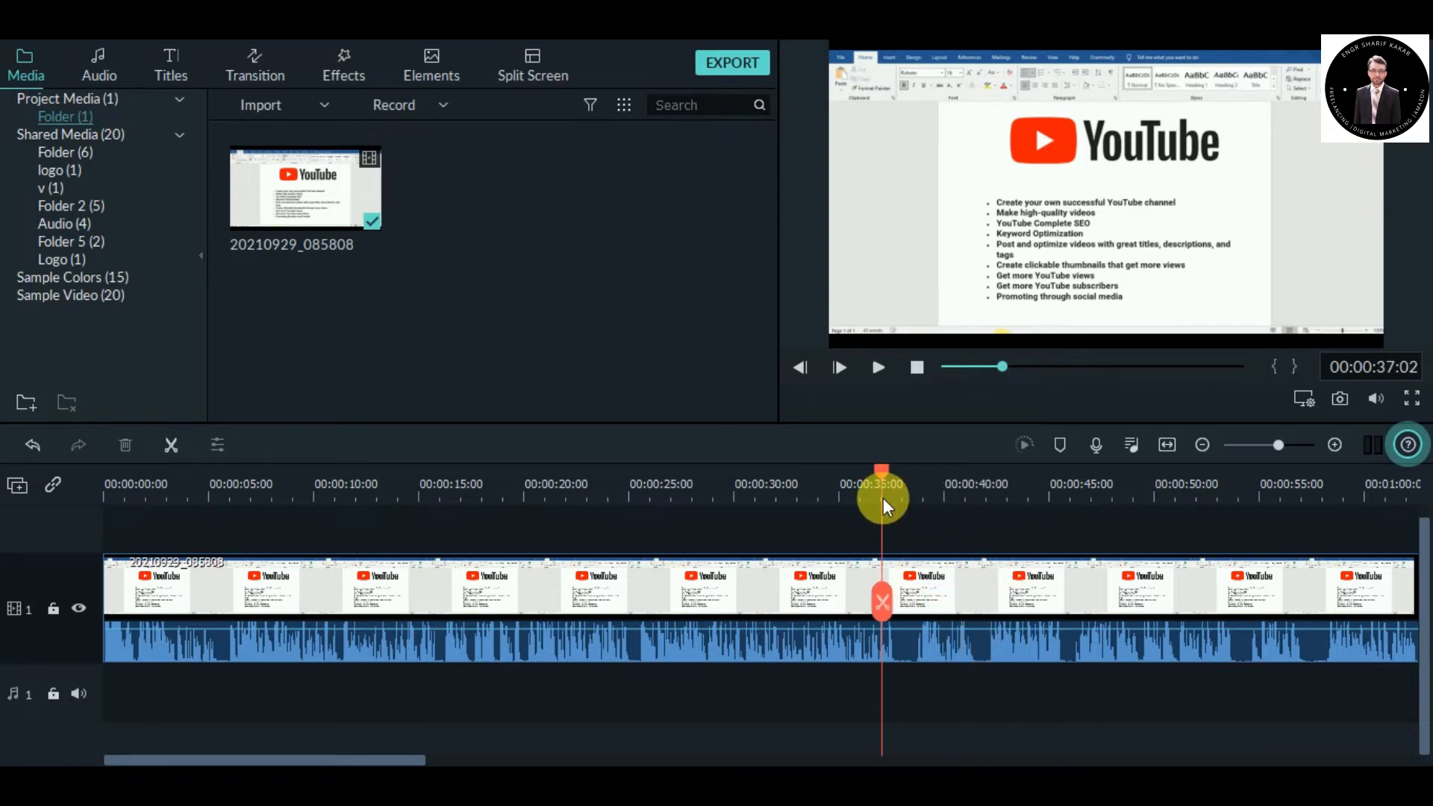
click(875, 370)
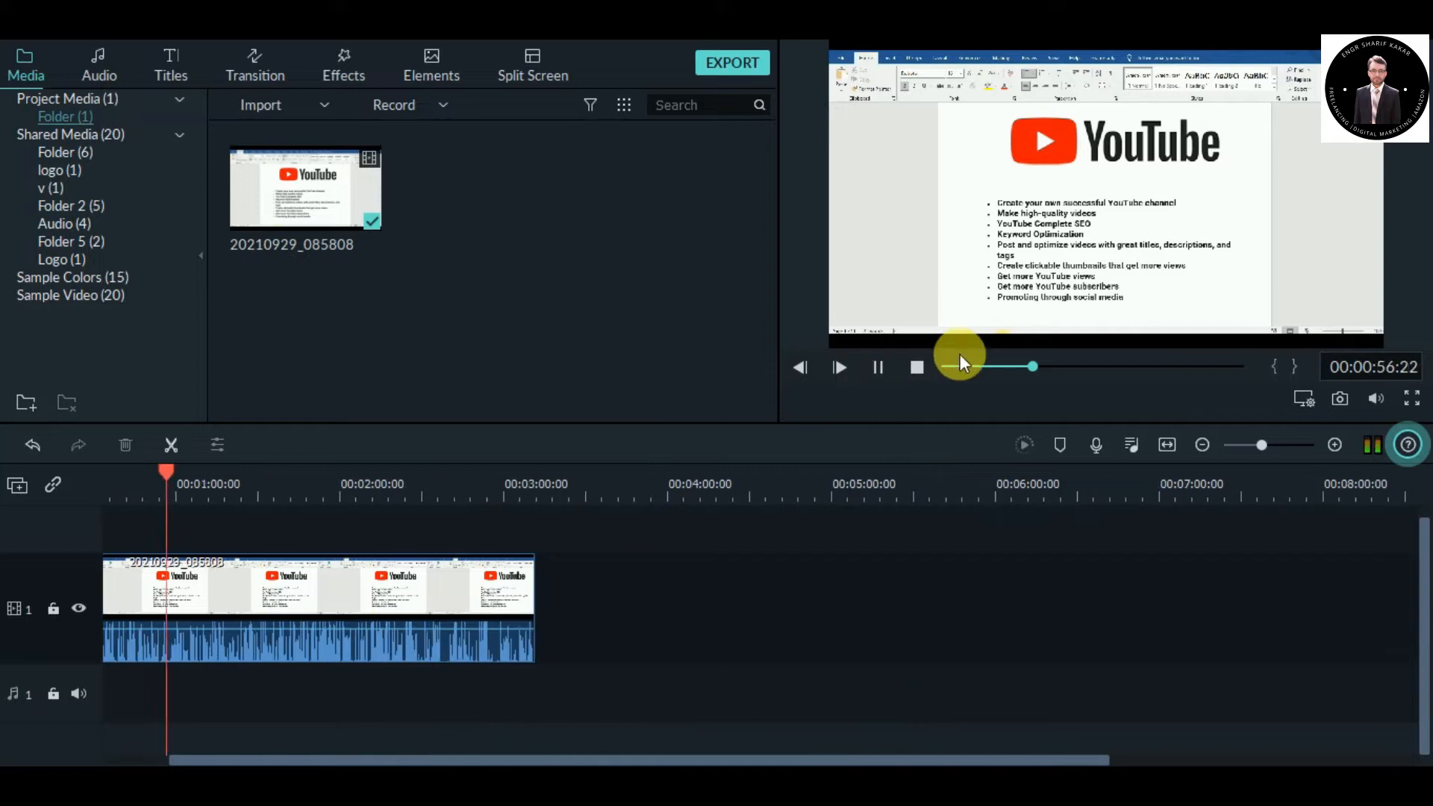
click(878, 366)
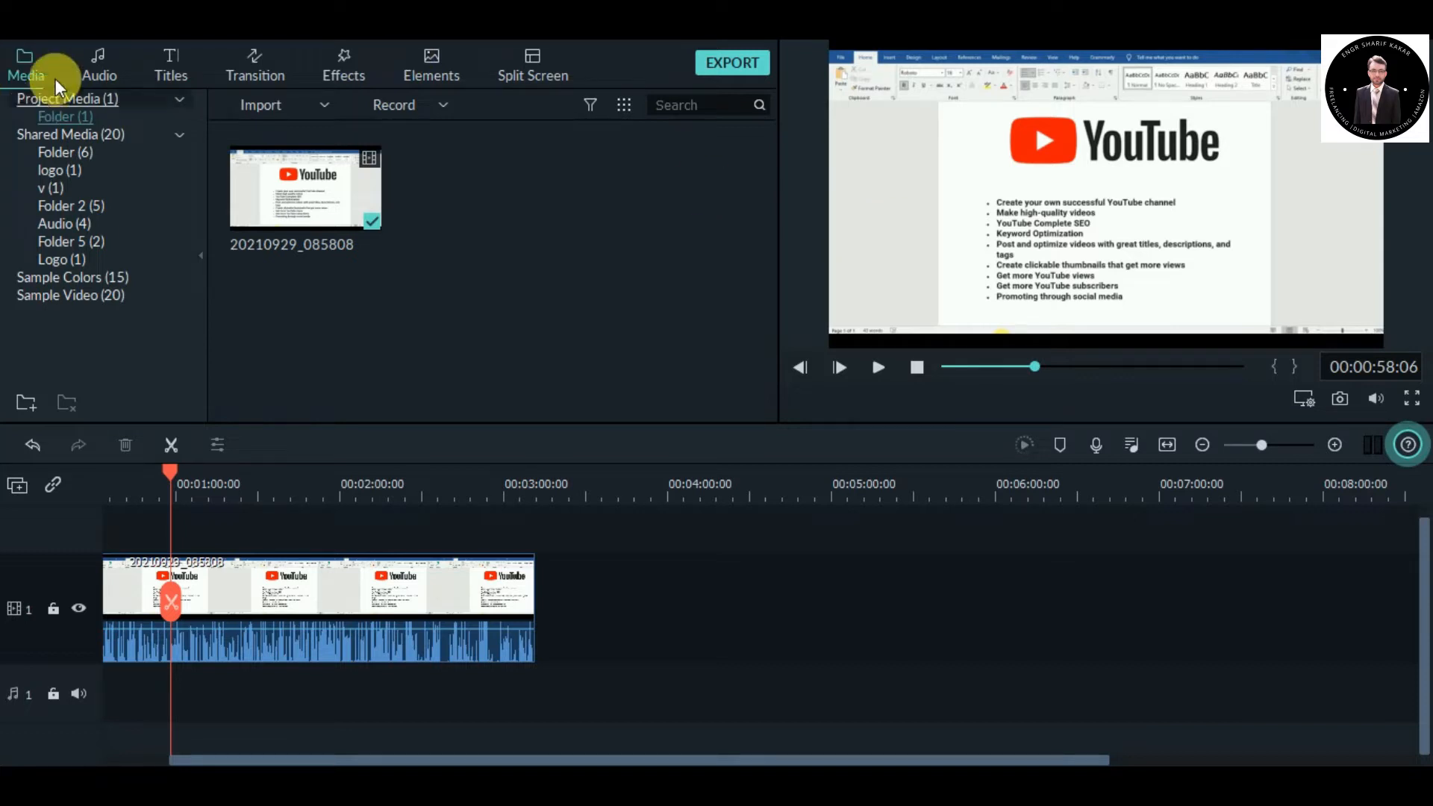
Step: Browse the full built-in audio library for possible background music tracks
click(97, 68)
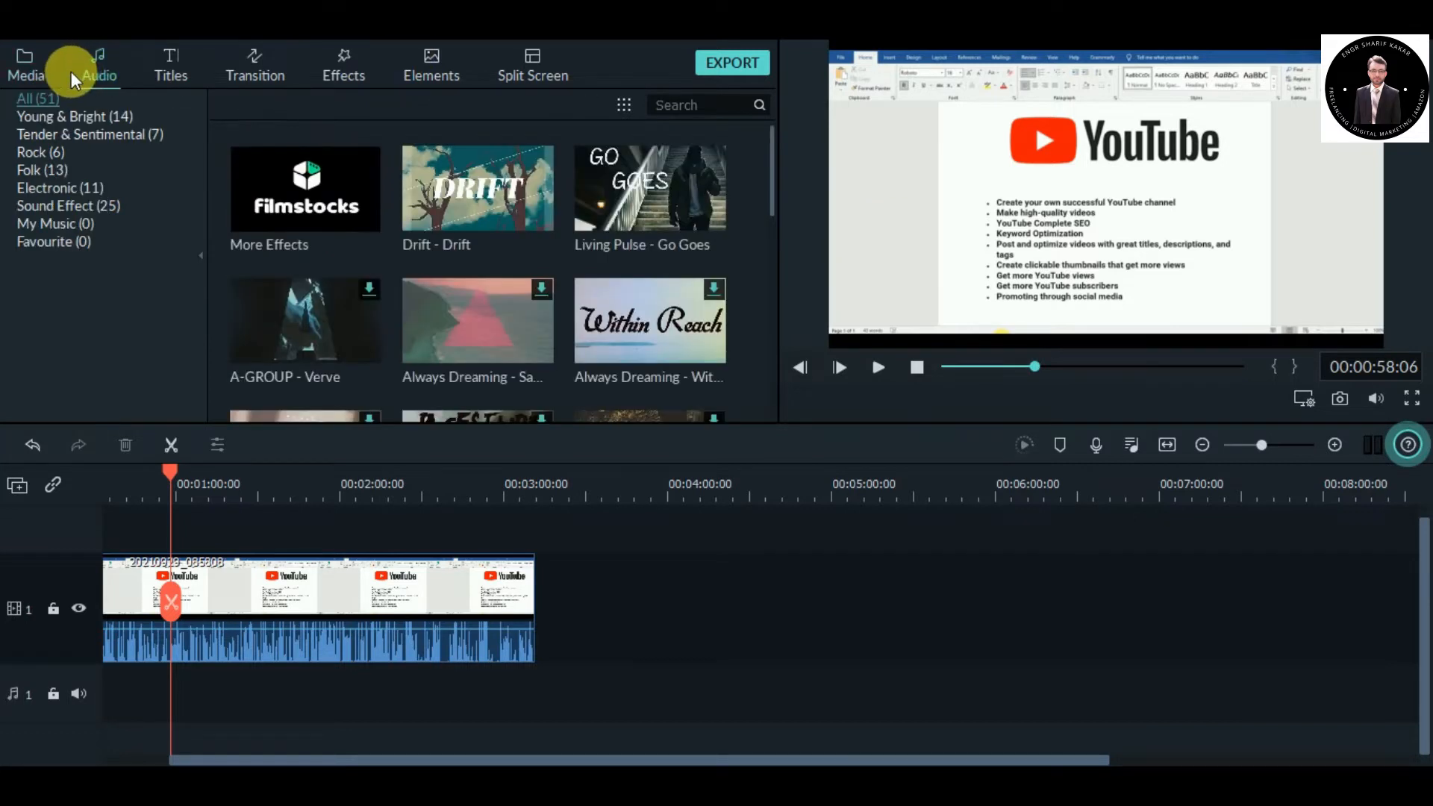
click(25, 66)
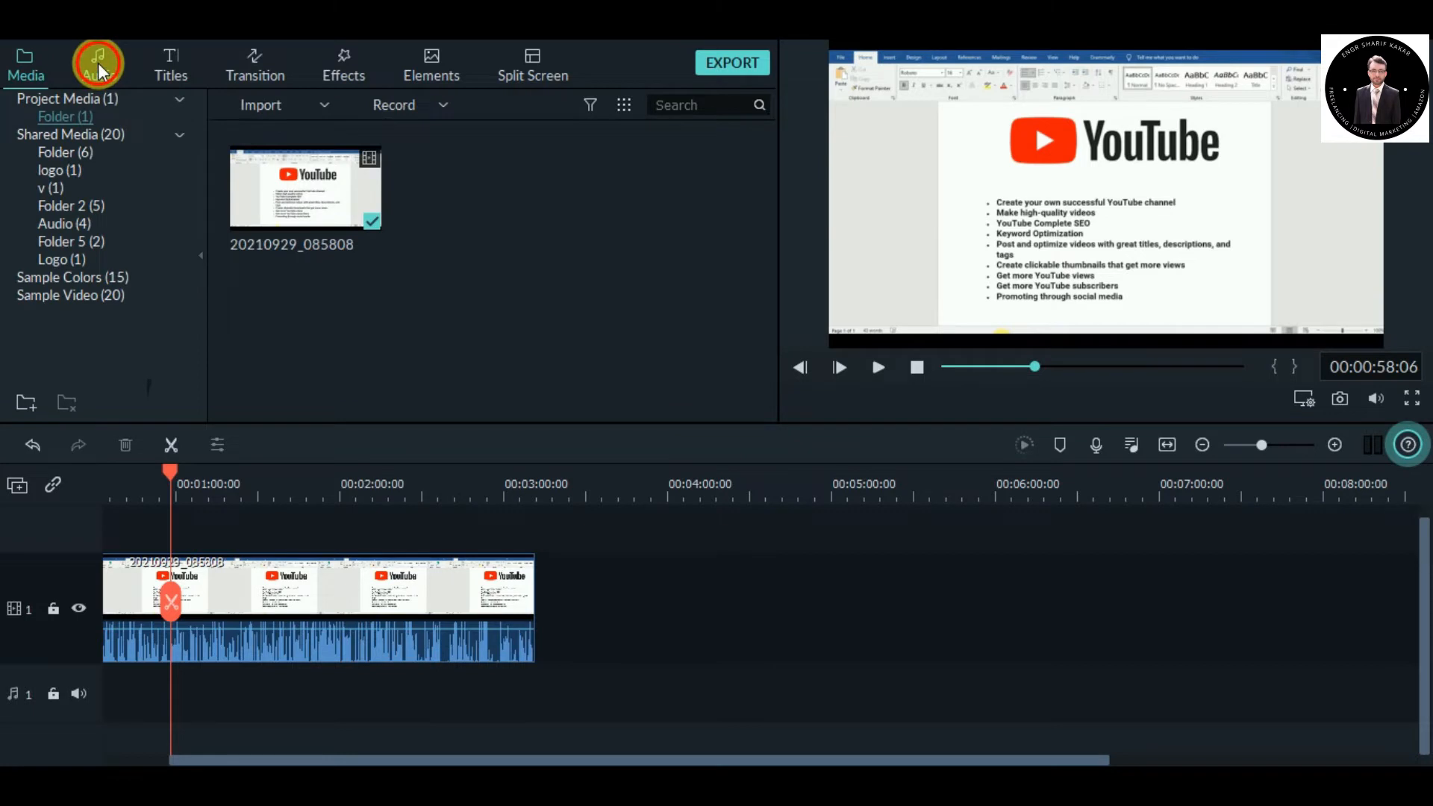
click(97, 63)
click(29, 63)
click(89, 69)
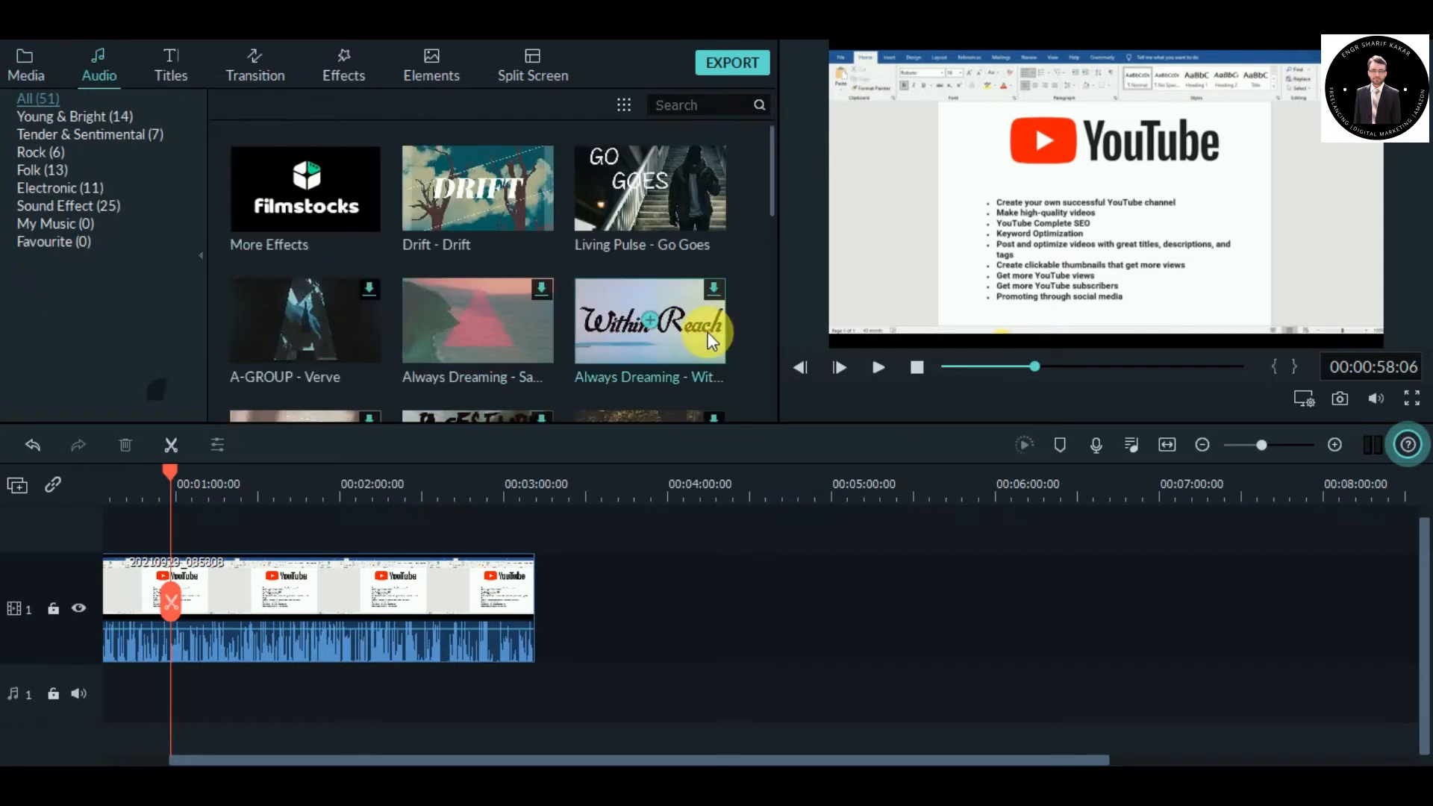
scroll(670, 329, down, 5)
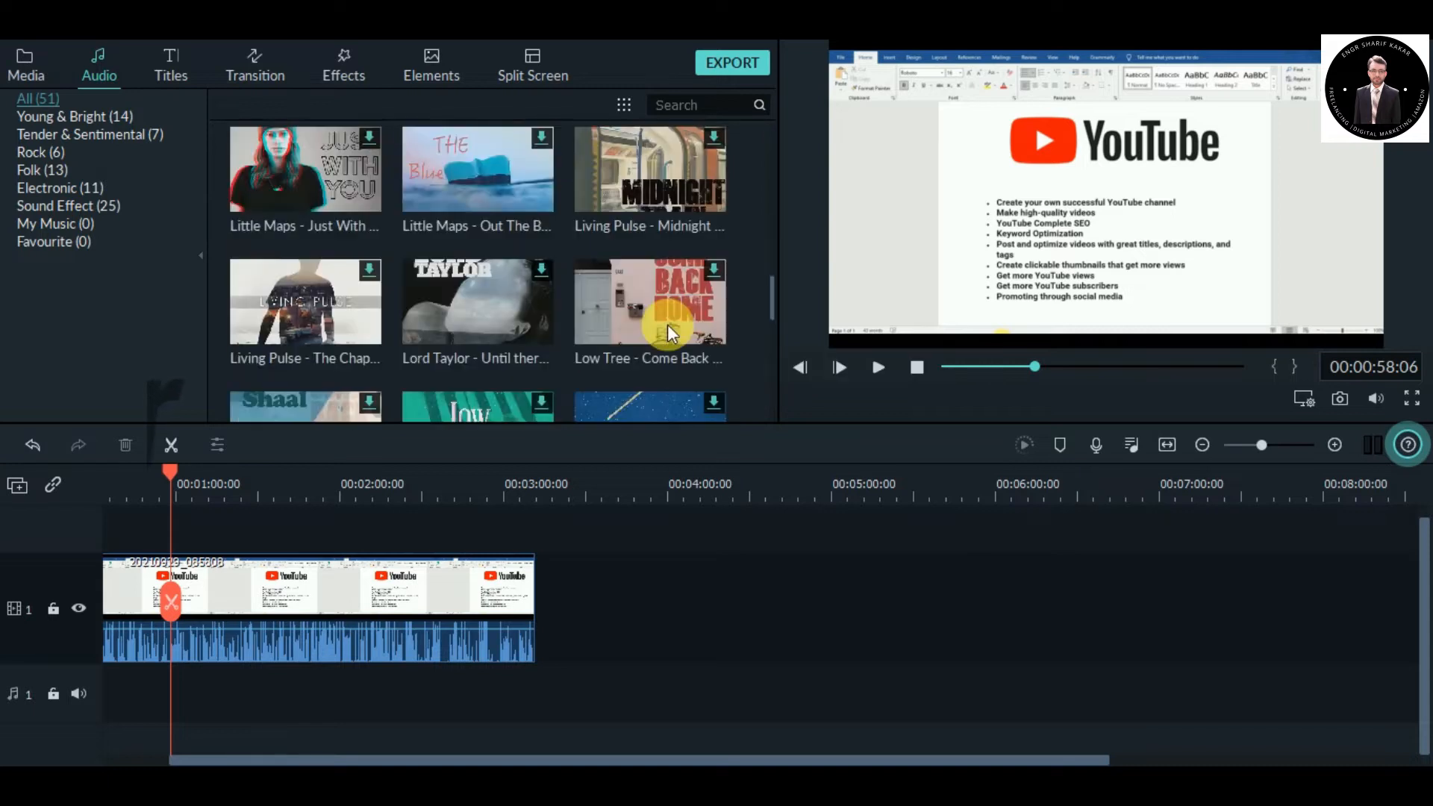
scroll(567, 293, up, 5)
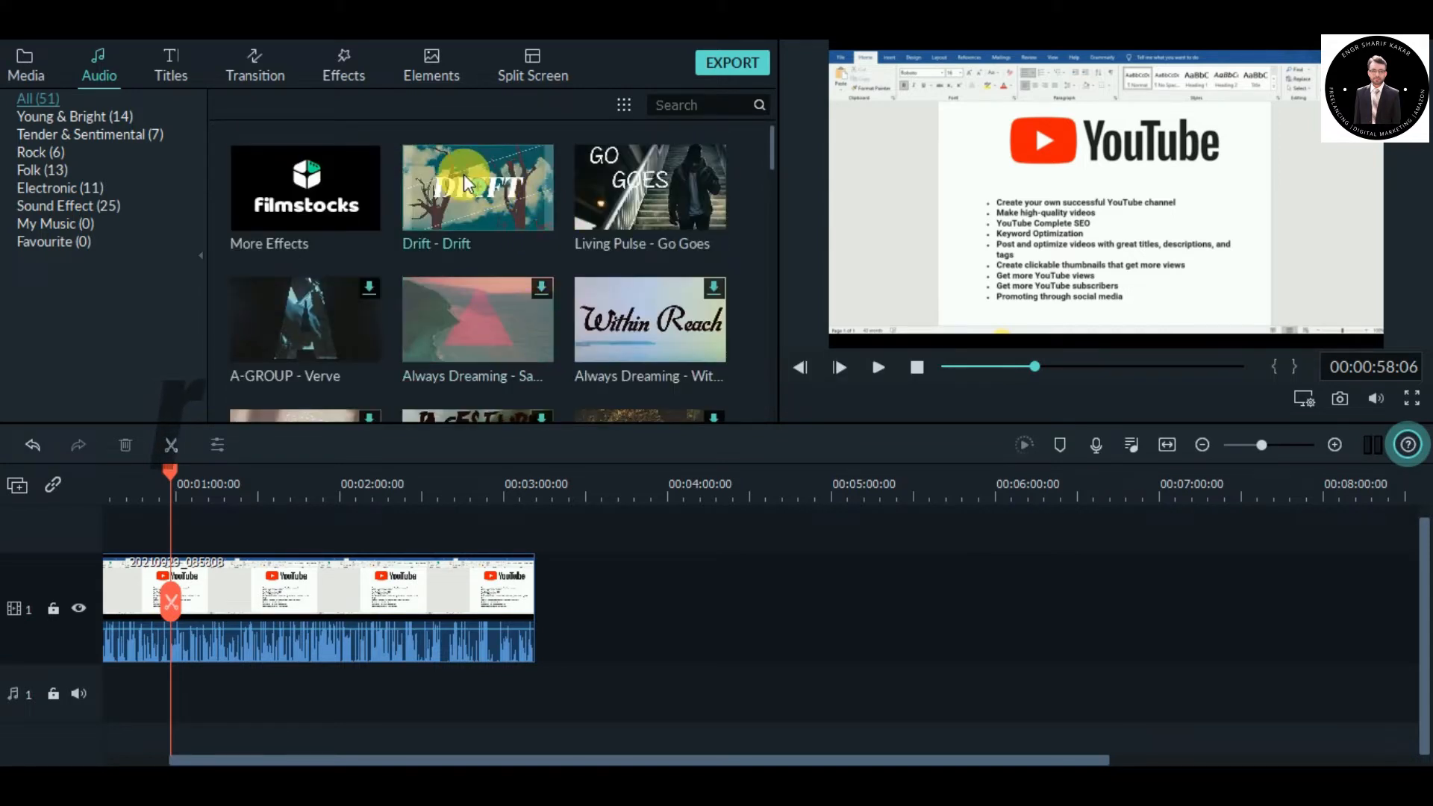
Step: Preview the Living Pulse - Go Goes track and look at the Young & Bright music category
double_click(431, 184)
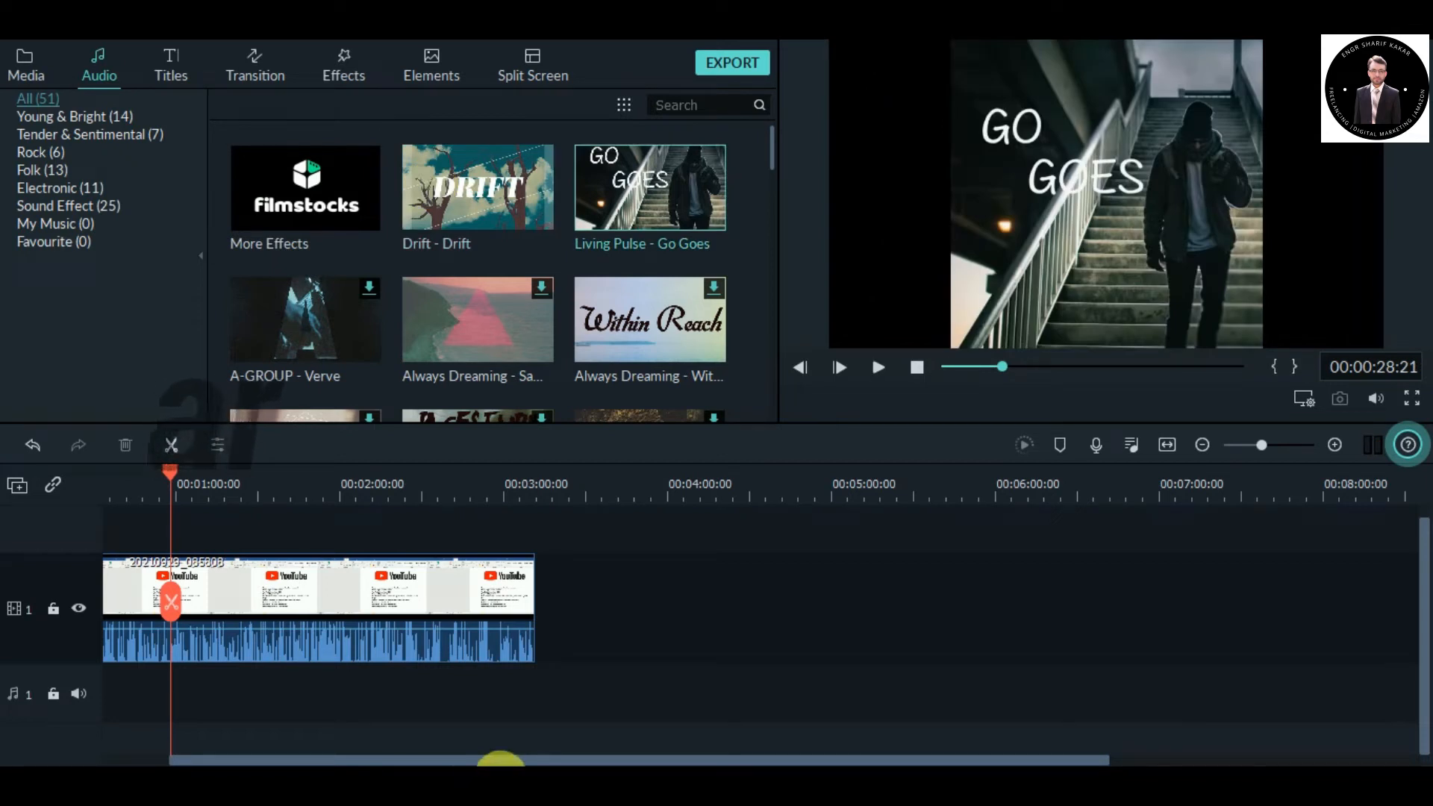
click(506, 185)
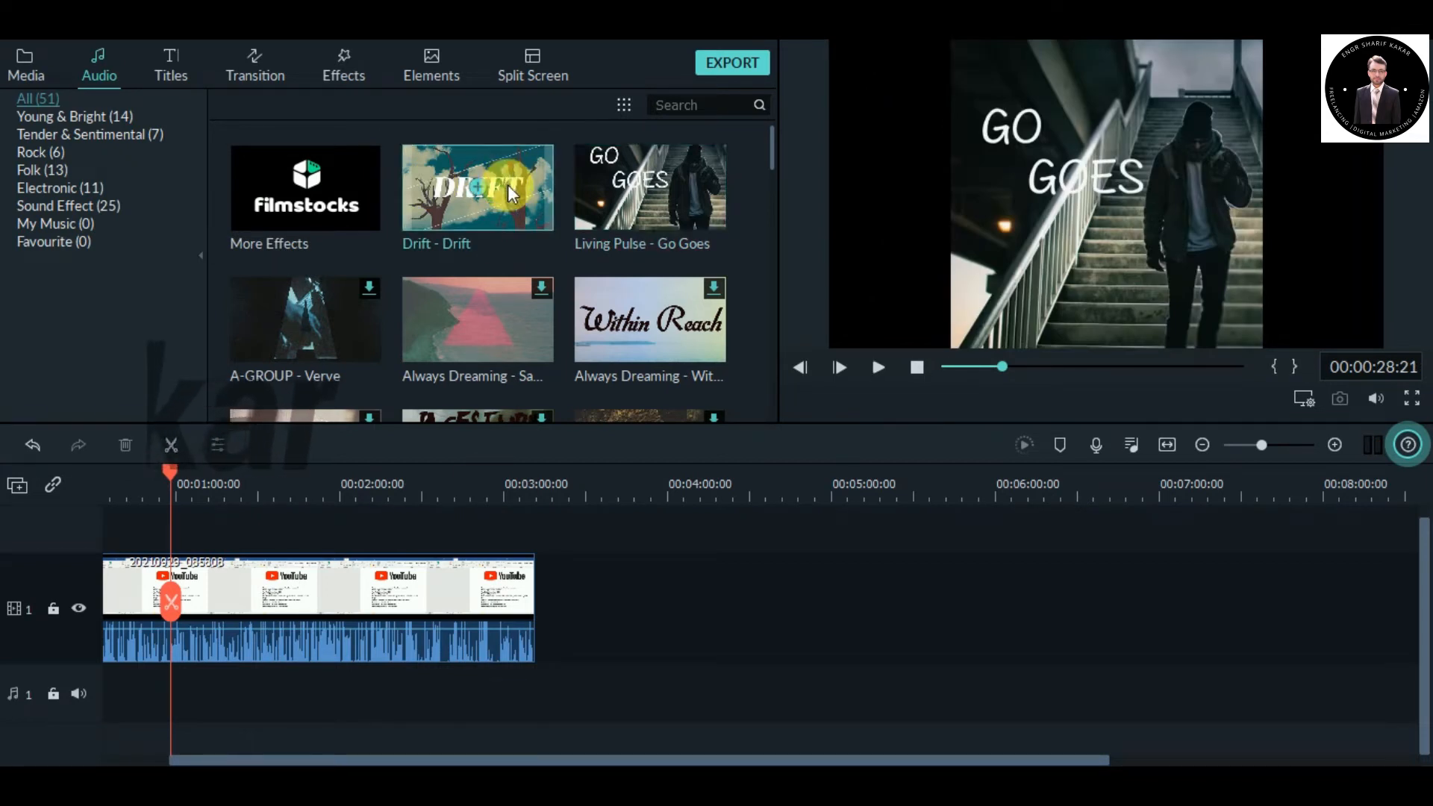
click(877, 366)
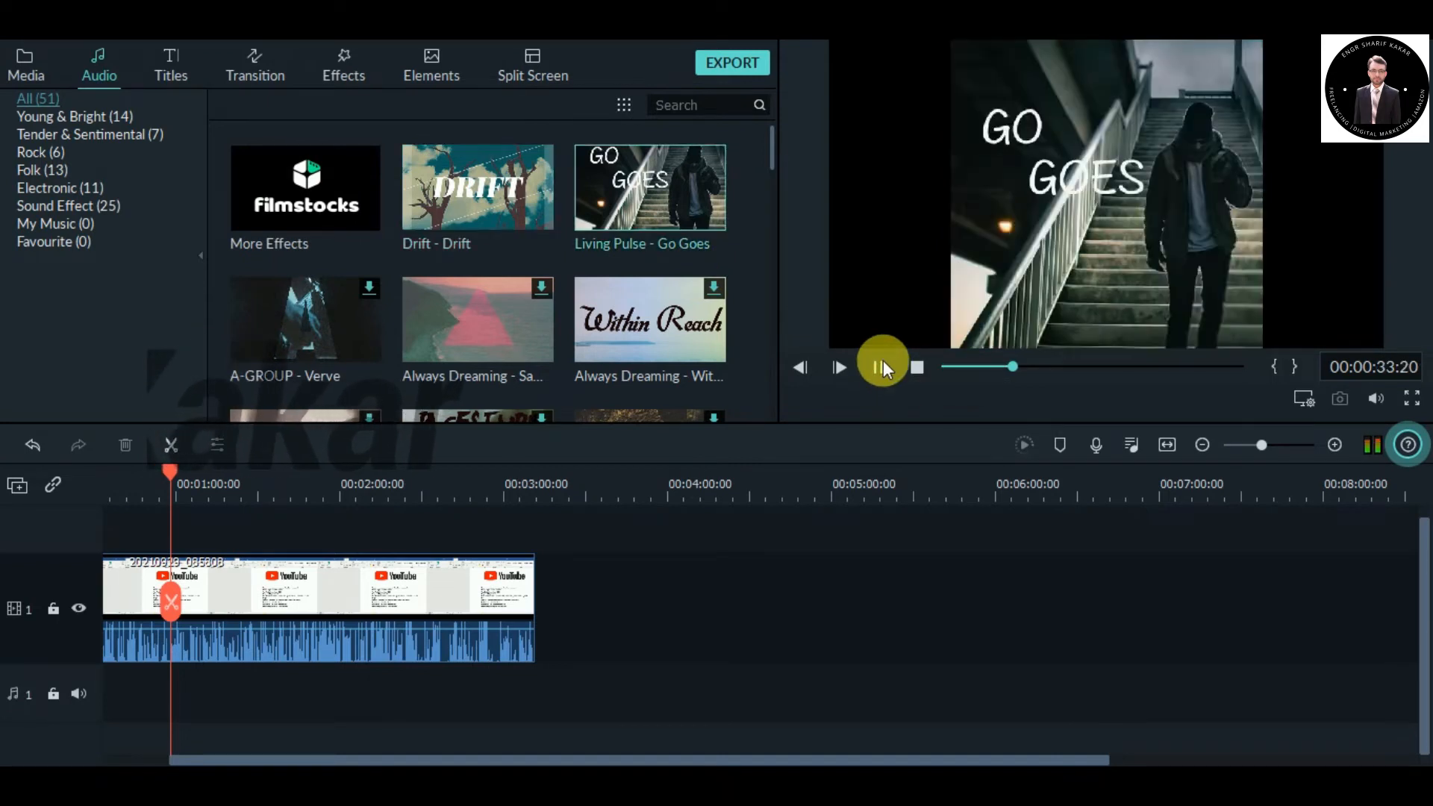
click(881, 366)
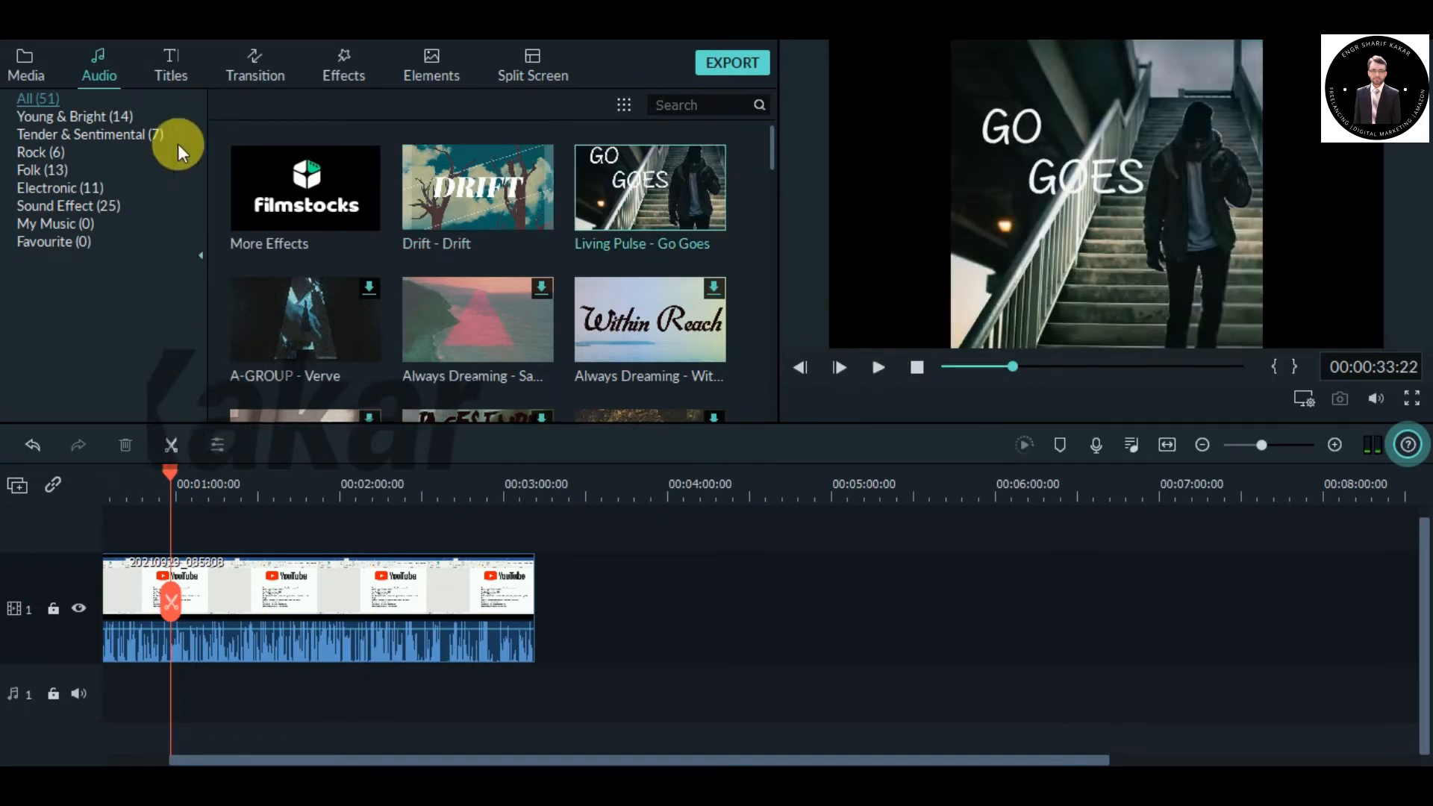
click(112, 114)
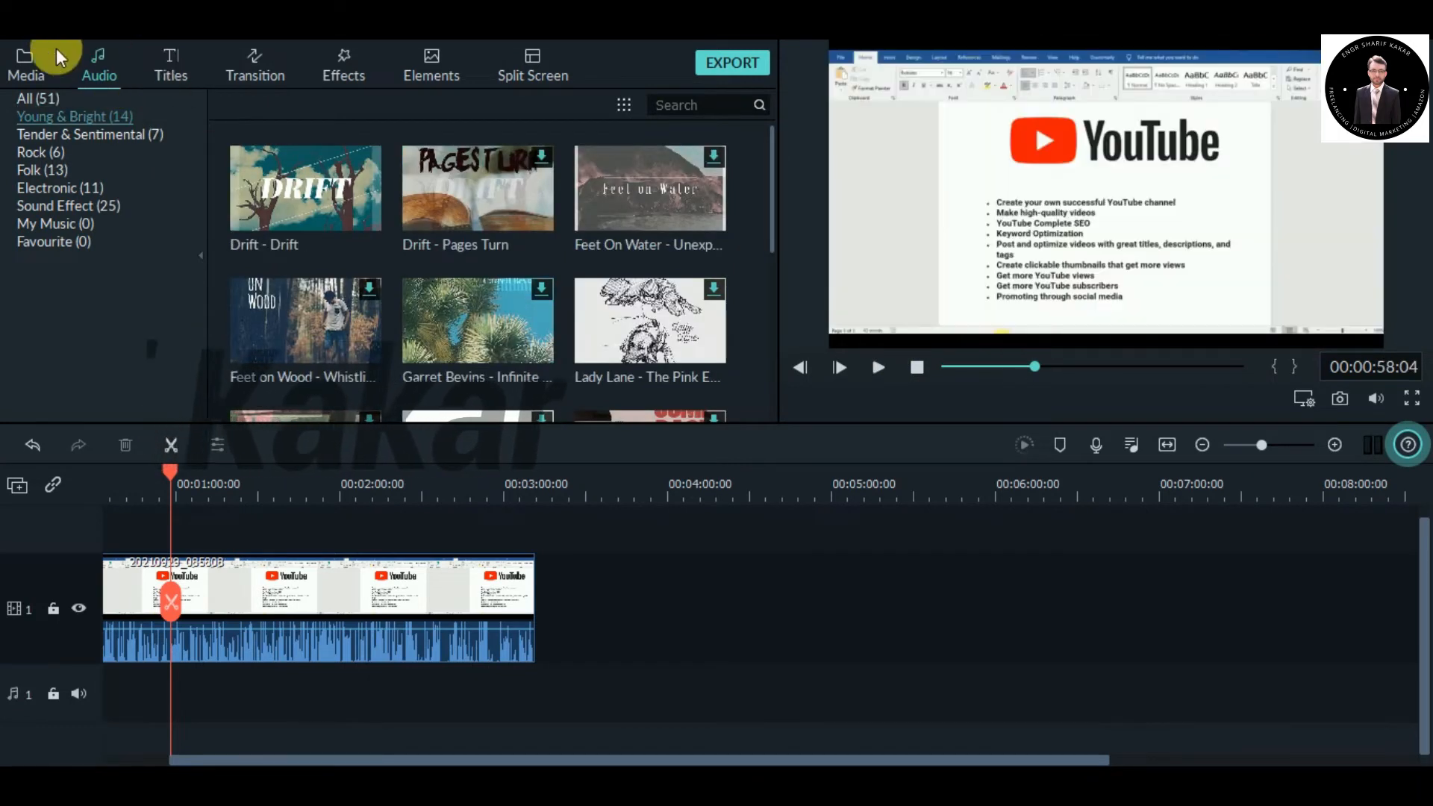
Step: Preview the yt1s.com Free Background Music clip from the shared media and place it on video track 2 at the start of the timeline
click(25, 65)
click(74, 138)
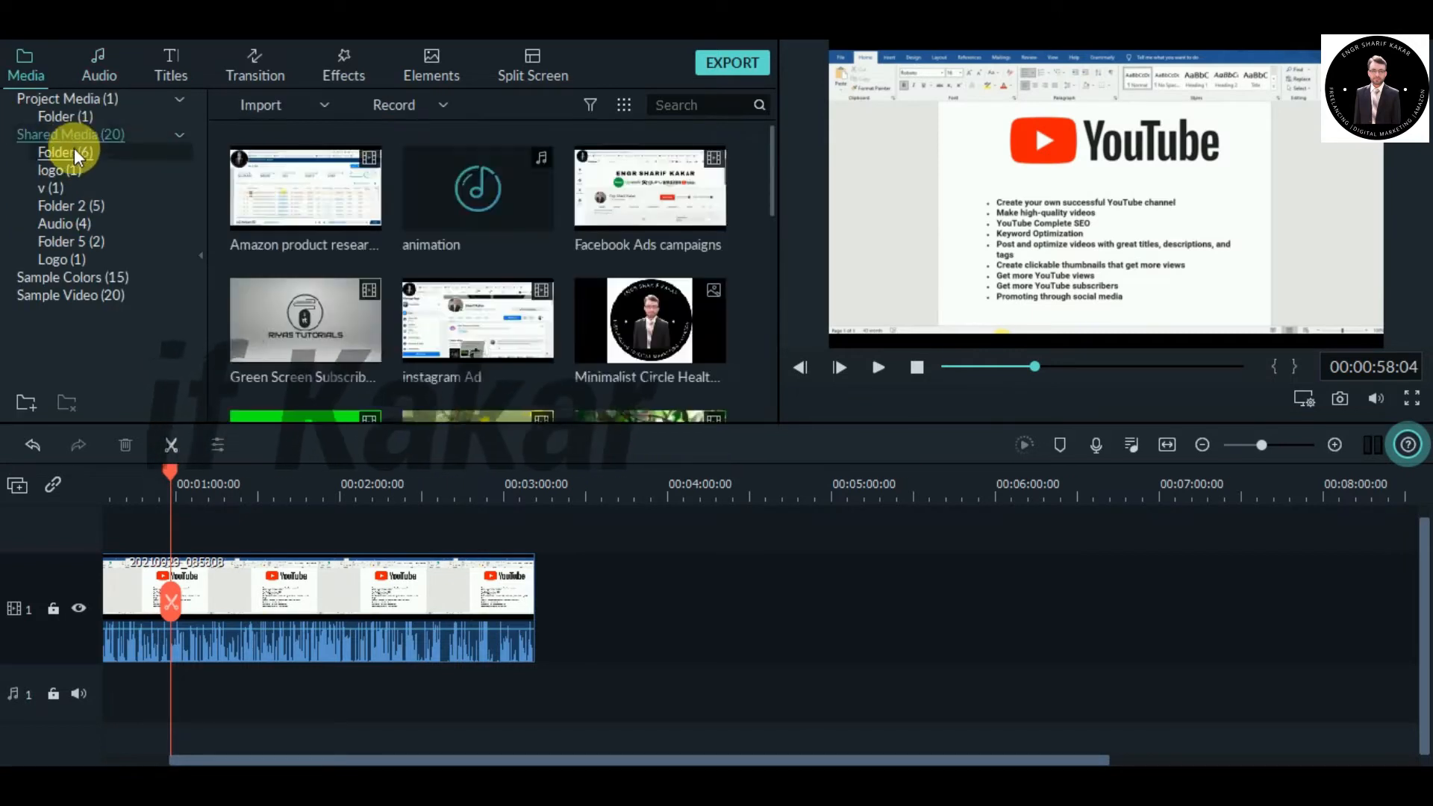
scroll(571, 256, down, 10)
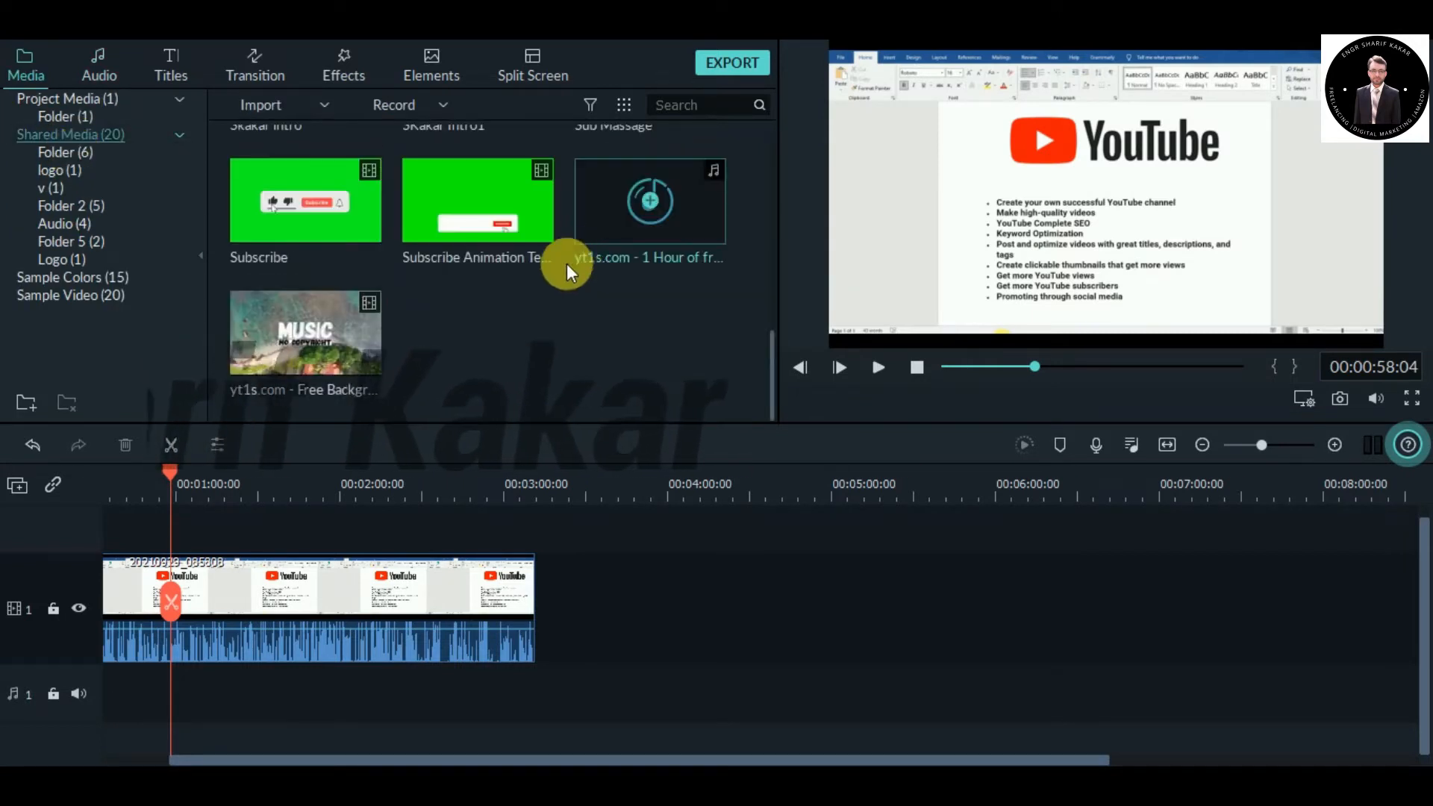
click(329, 352)
double_click(329, 353)
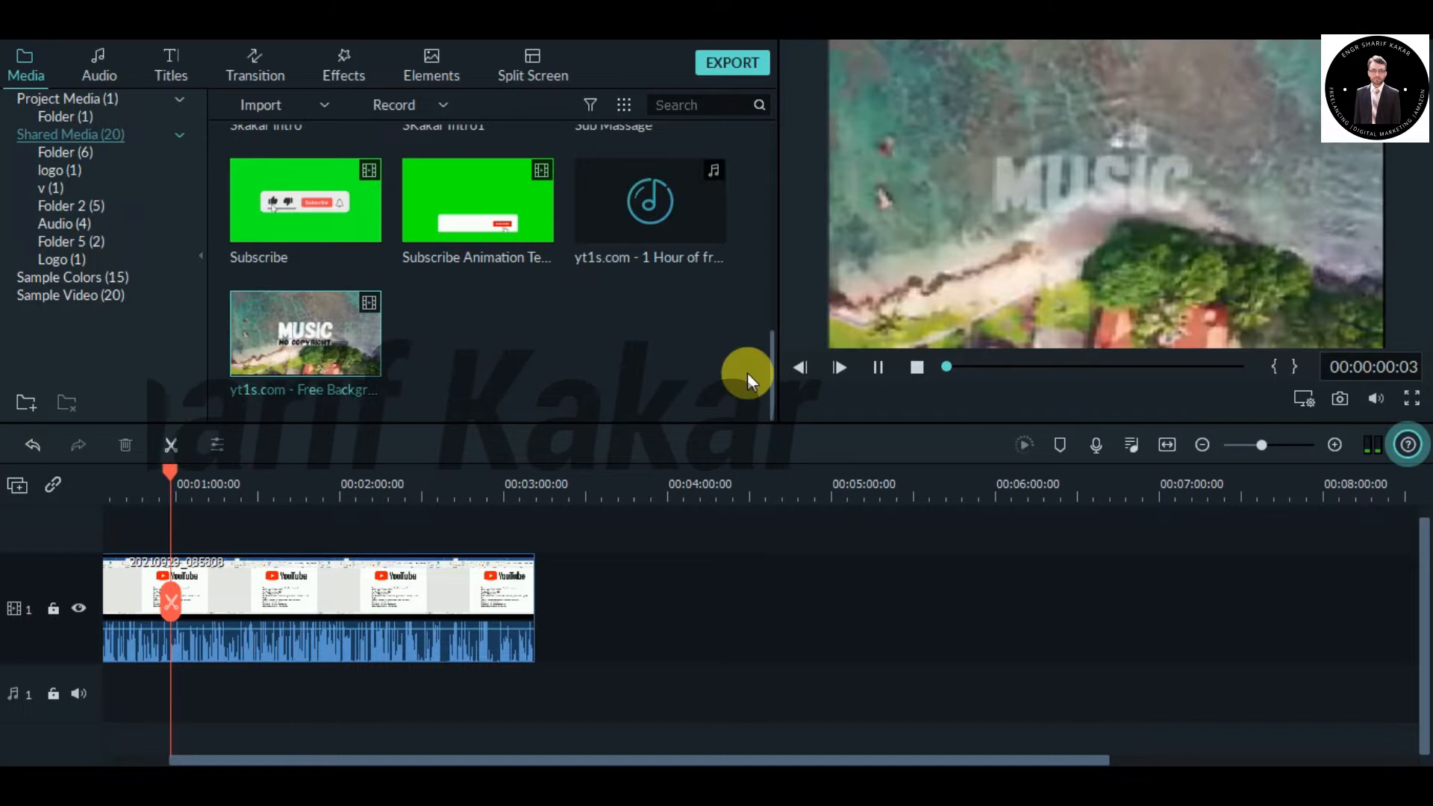
click(877, 359)
drag(351, 334, 101, 538)
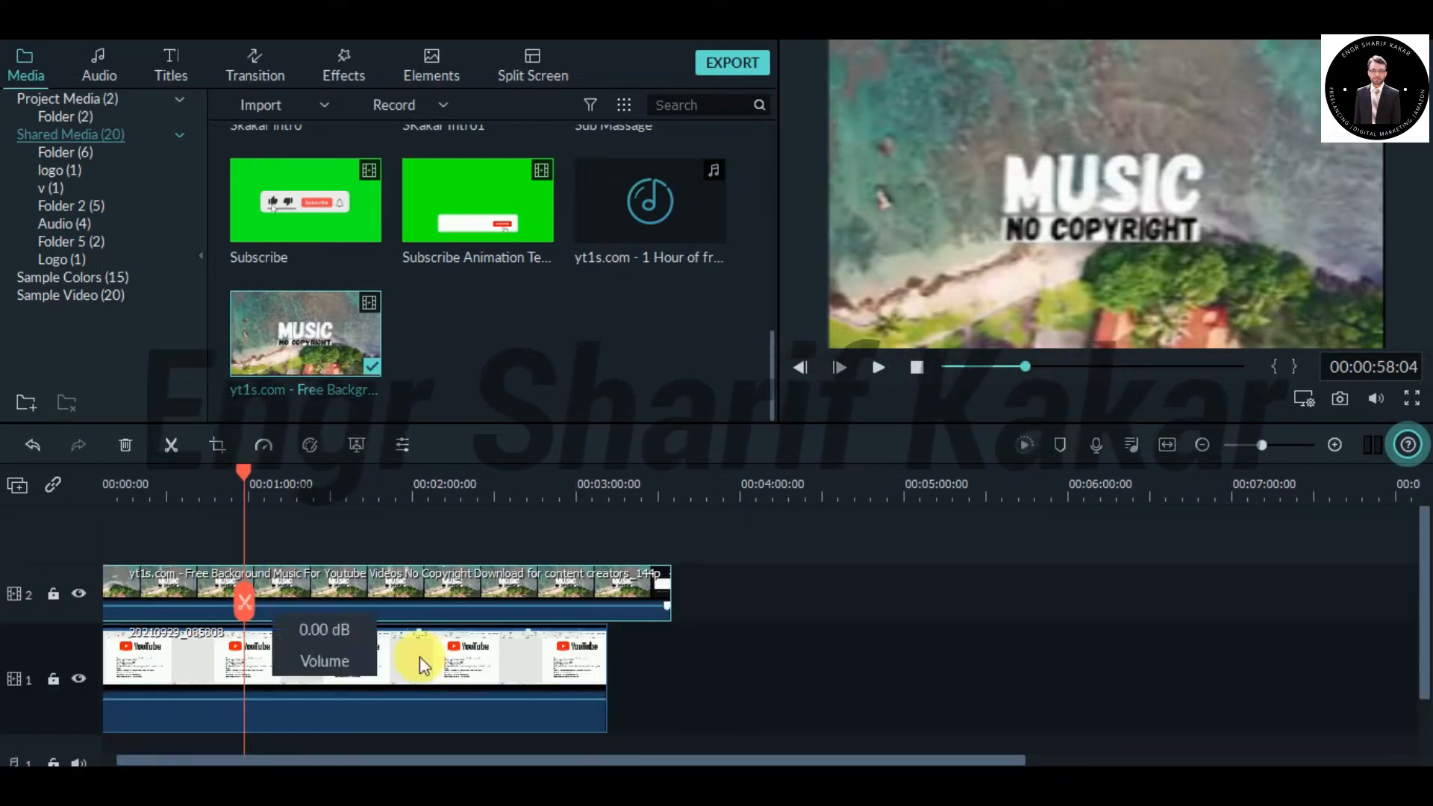
drag(451, 750, 285, 759)
scroll(343, 694, up, 2)
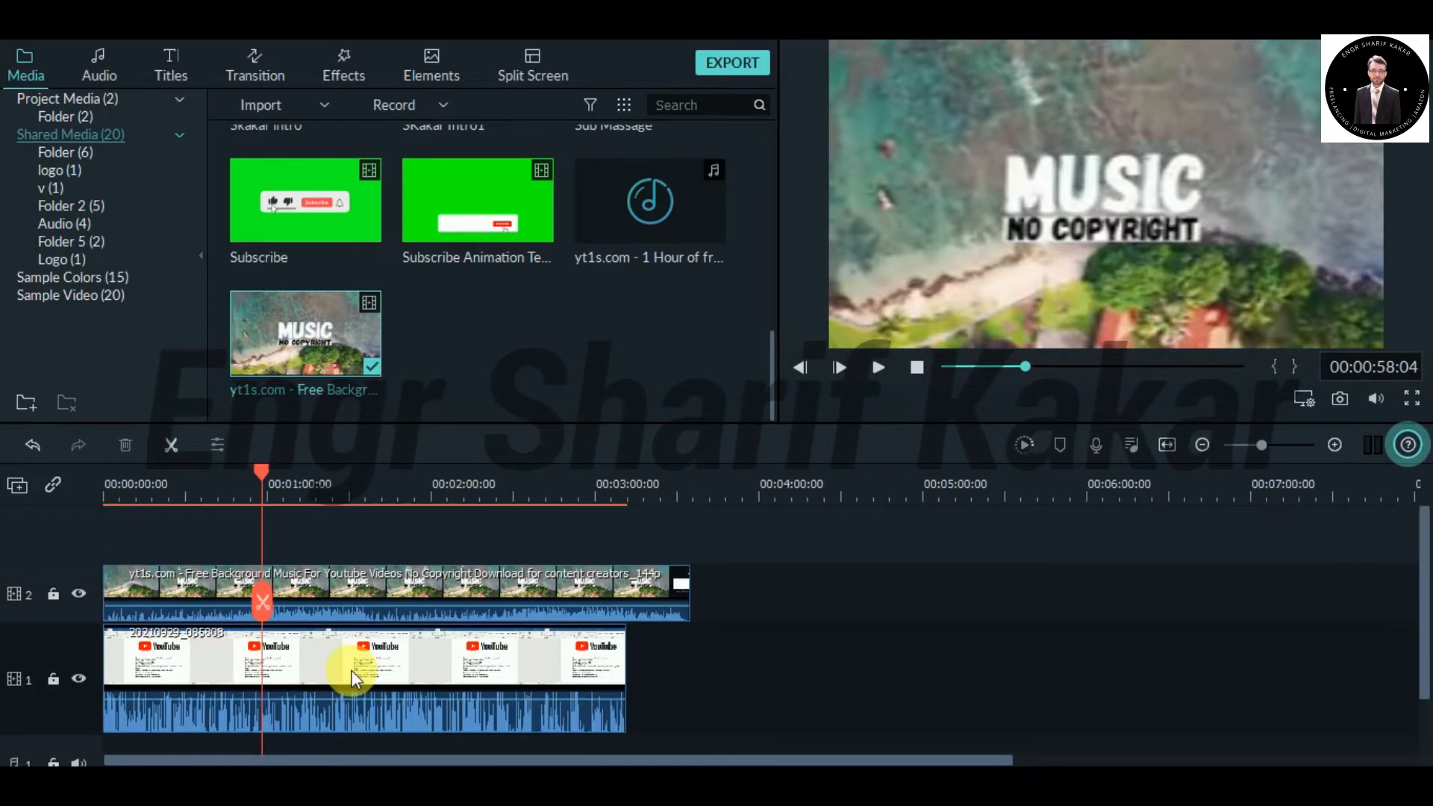
Step: Detach the audio from the yt1s.com Free Background Music clip on video track 2 and delete its video part
click(331, 598)
right_click(374, 593)
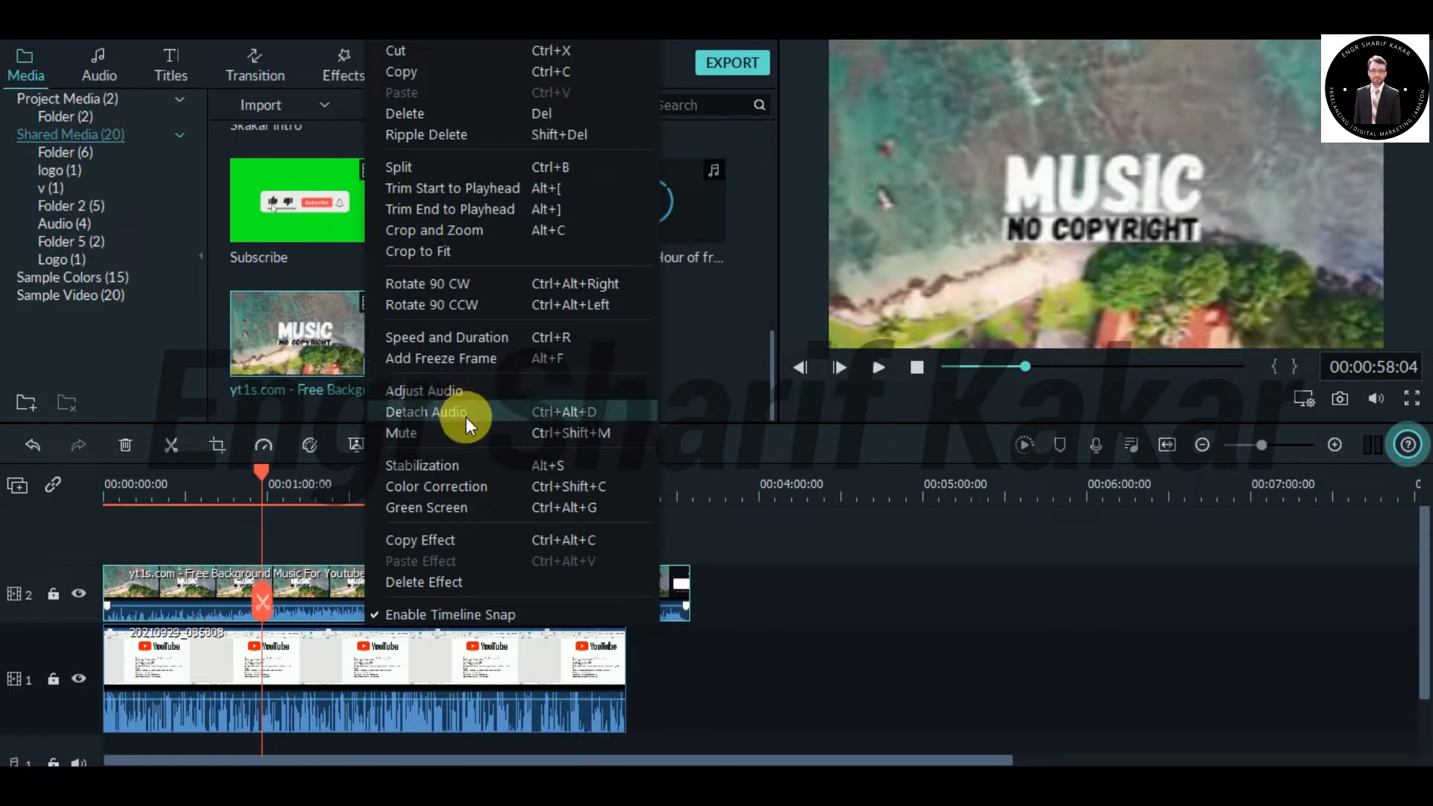
click(427, 411)
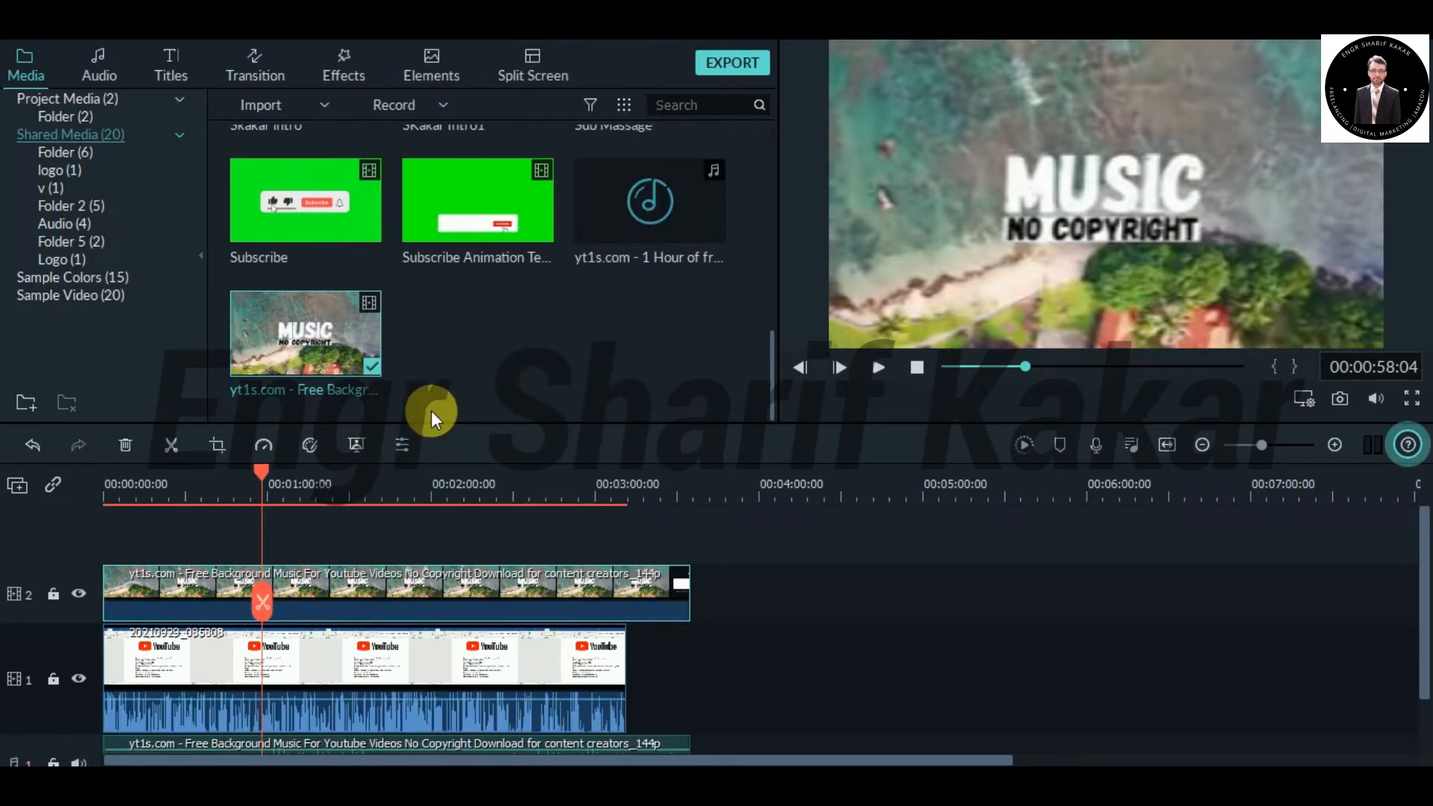
scroll(431, 590, down, 1)
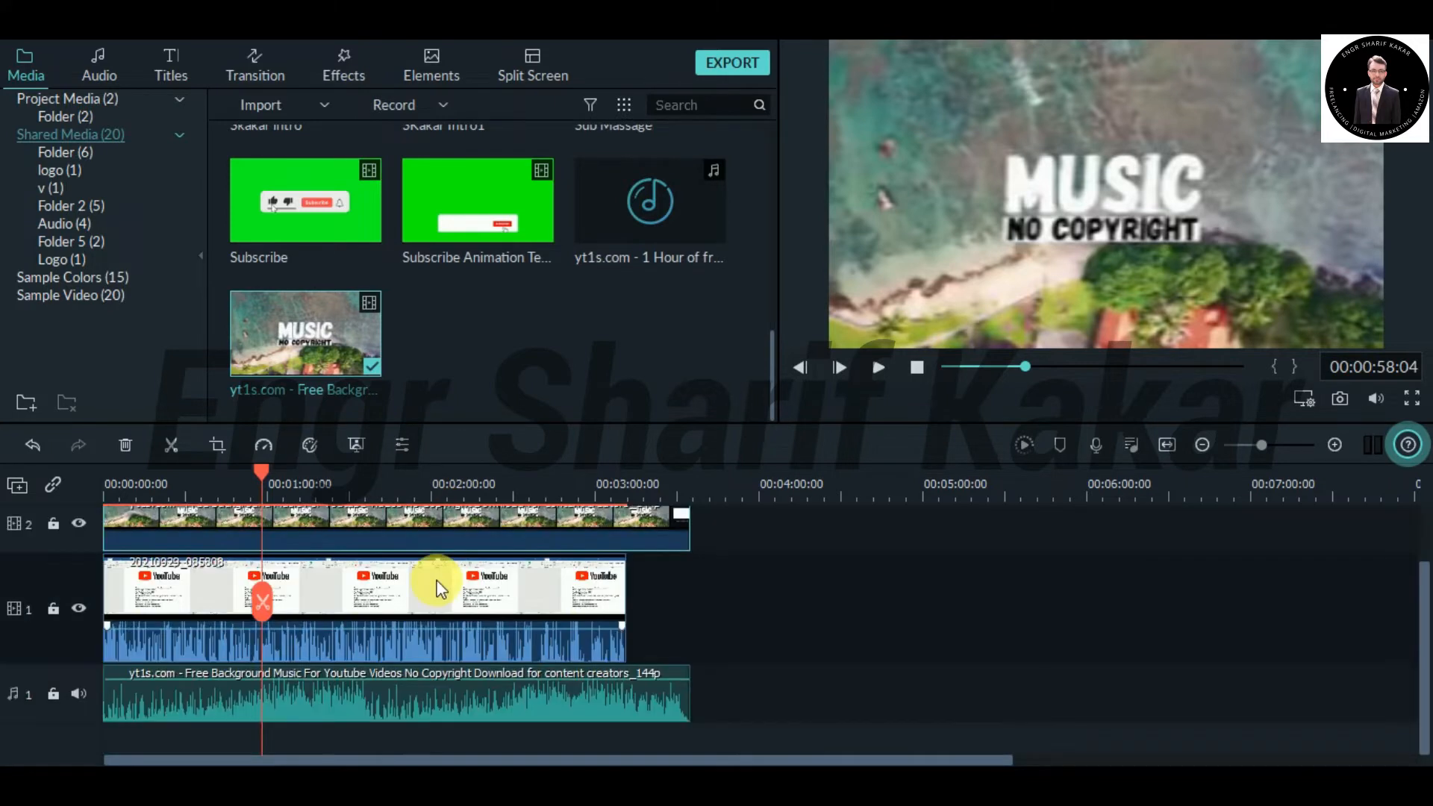
right_click(423, 521)
click(471, 114)
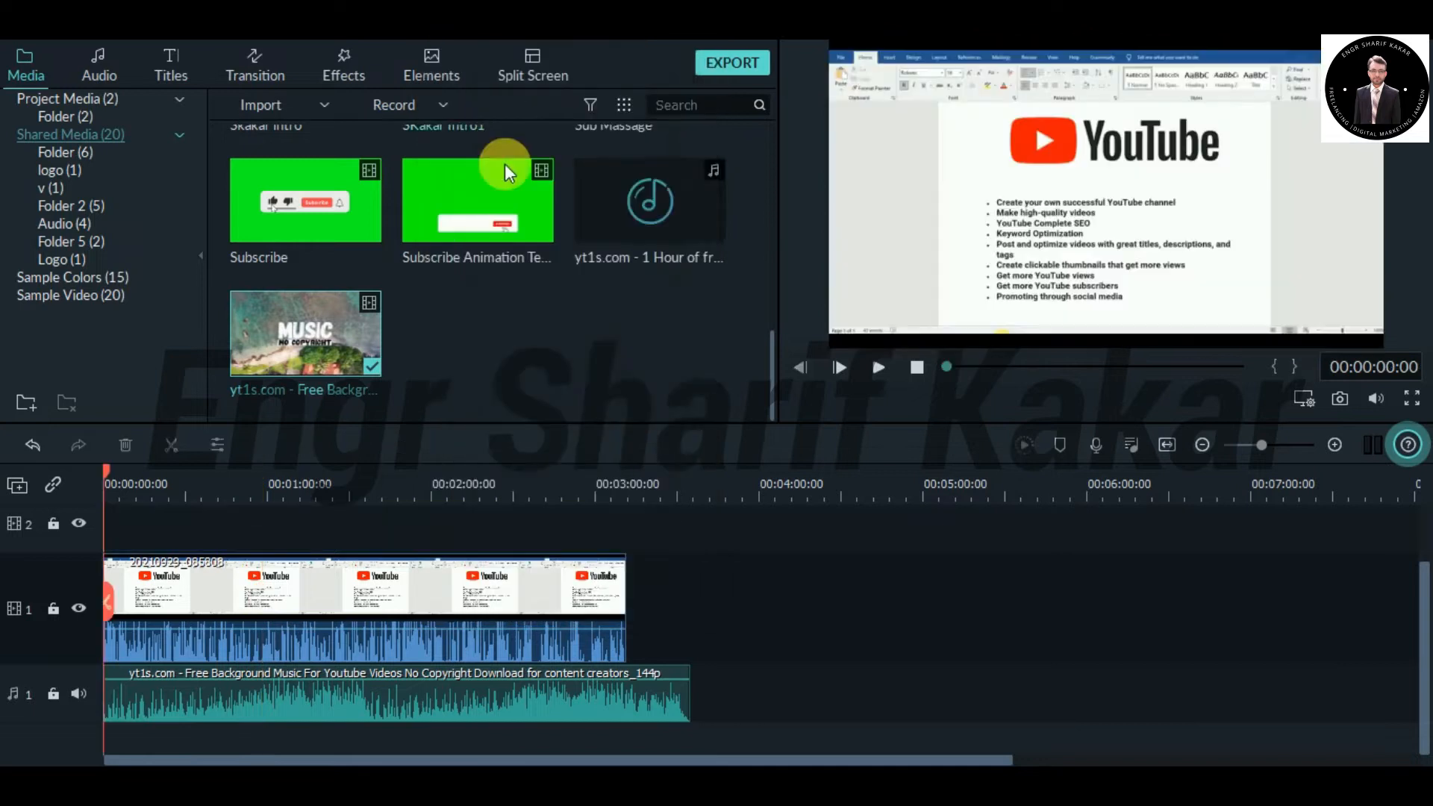
Step: Trim the background music on audio track 1 to the video's end and lower its volume, playing the mix to check the balance
click(879, 368)
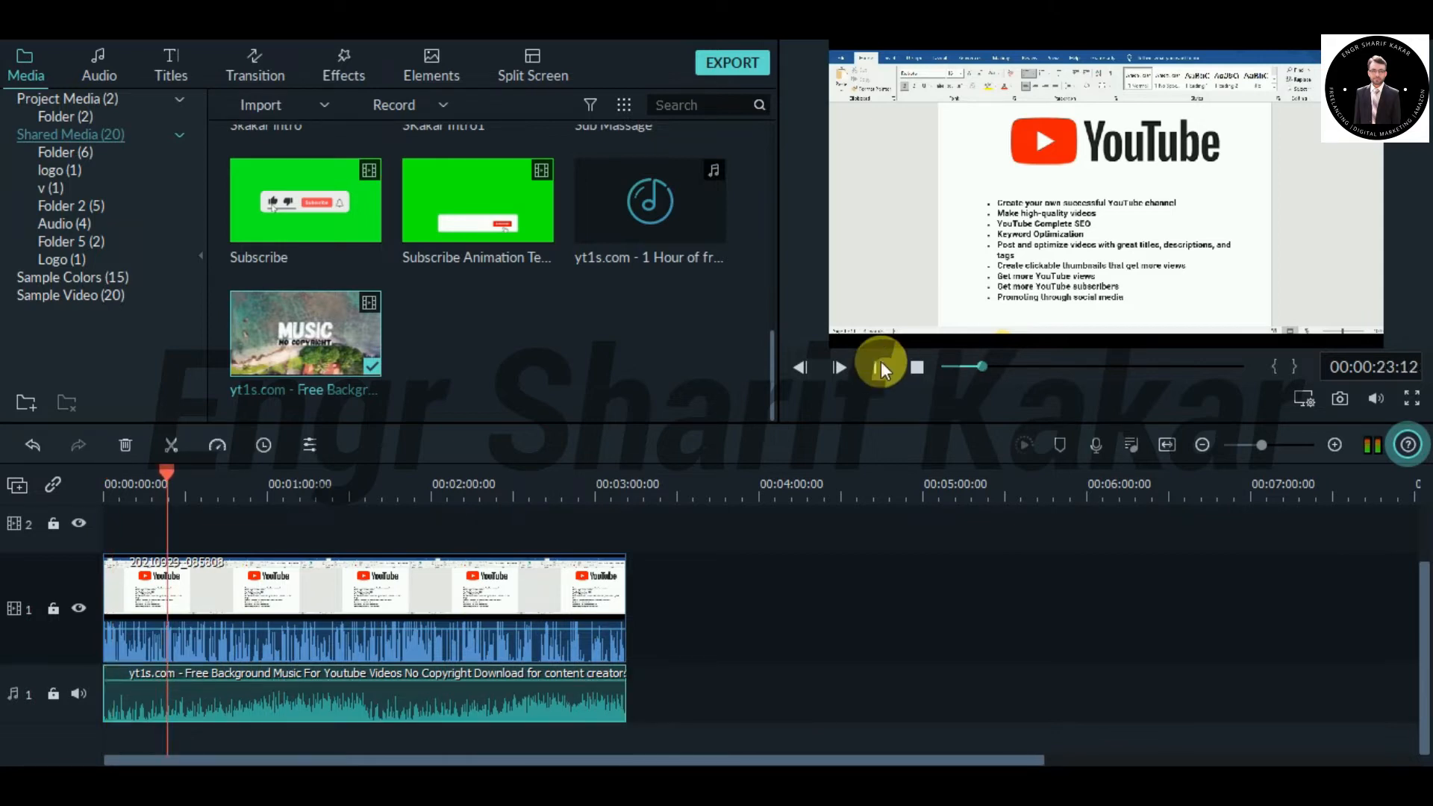
click(878, 365)
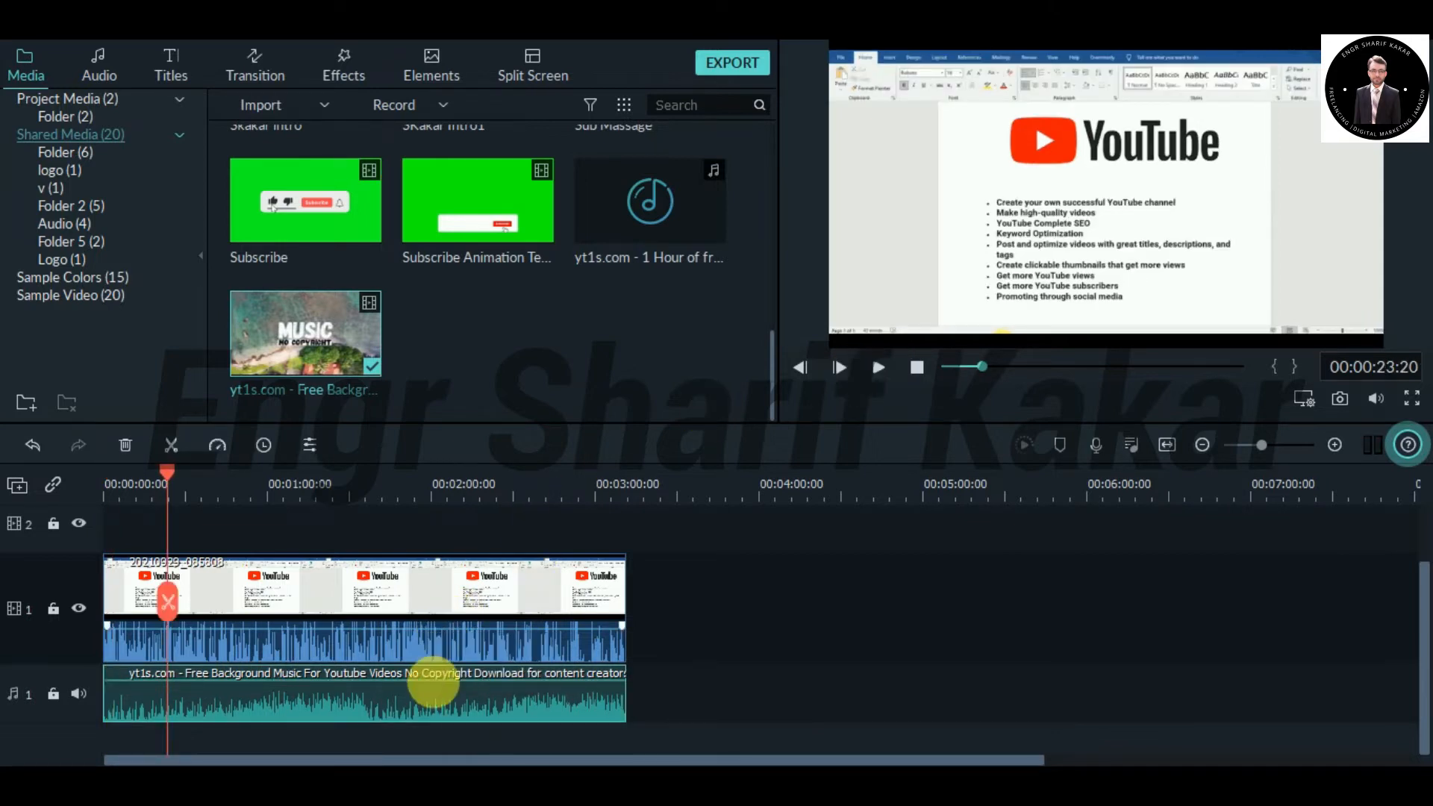
click(252, 693)
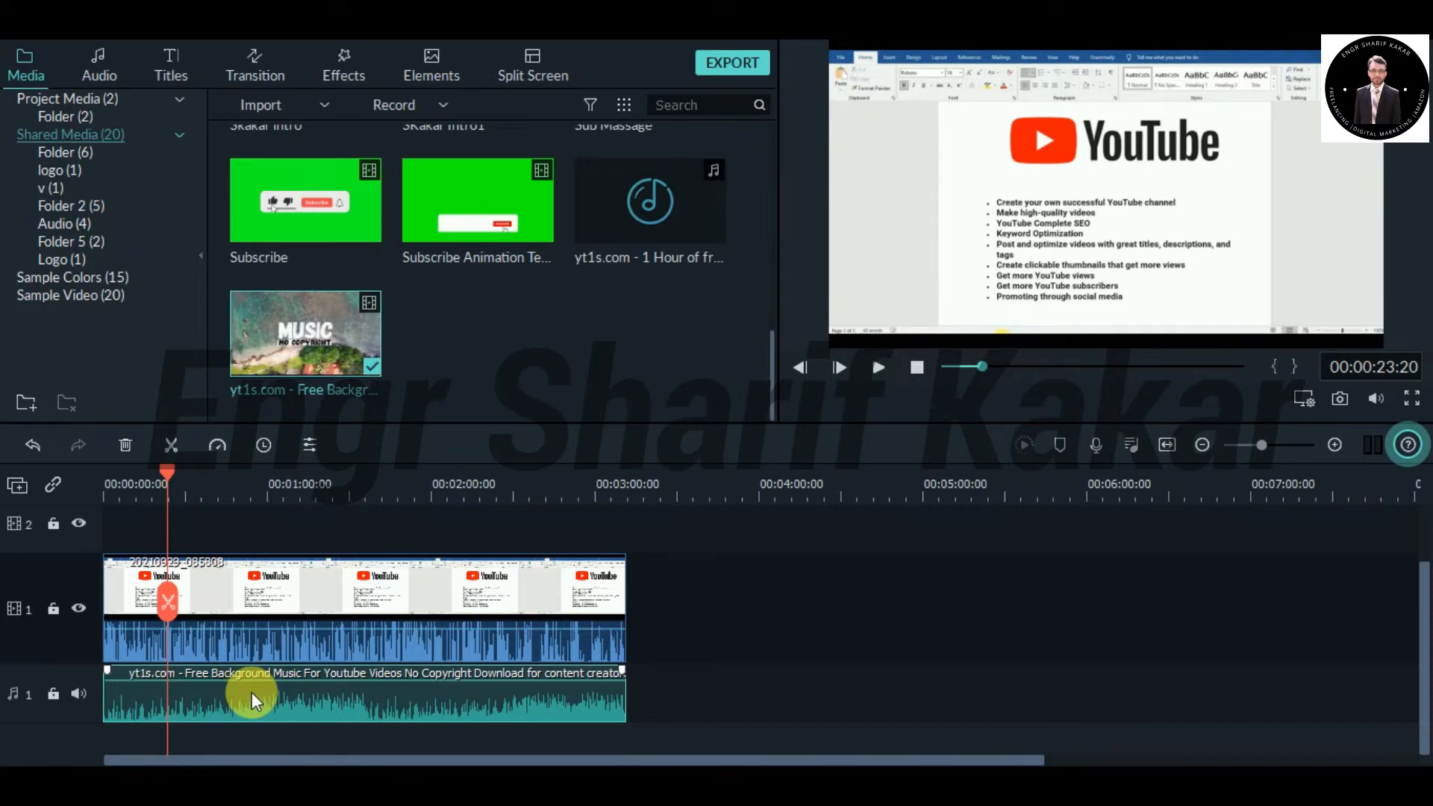
mouse_move(281, 688)
mouse_down()
mouse_move(293, 675)
mouse_move(291, 694)
mouse_move(289, 681)
mouse_up()
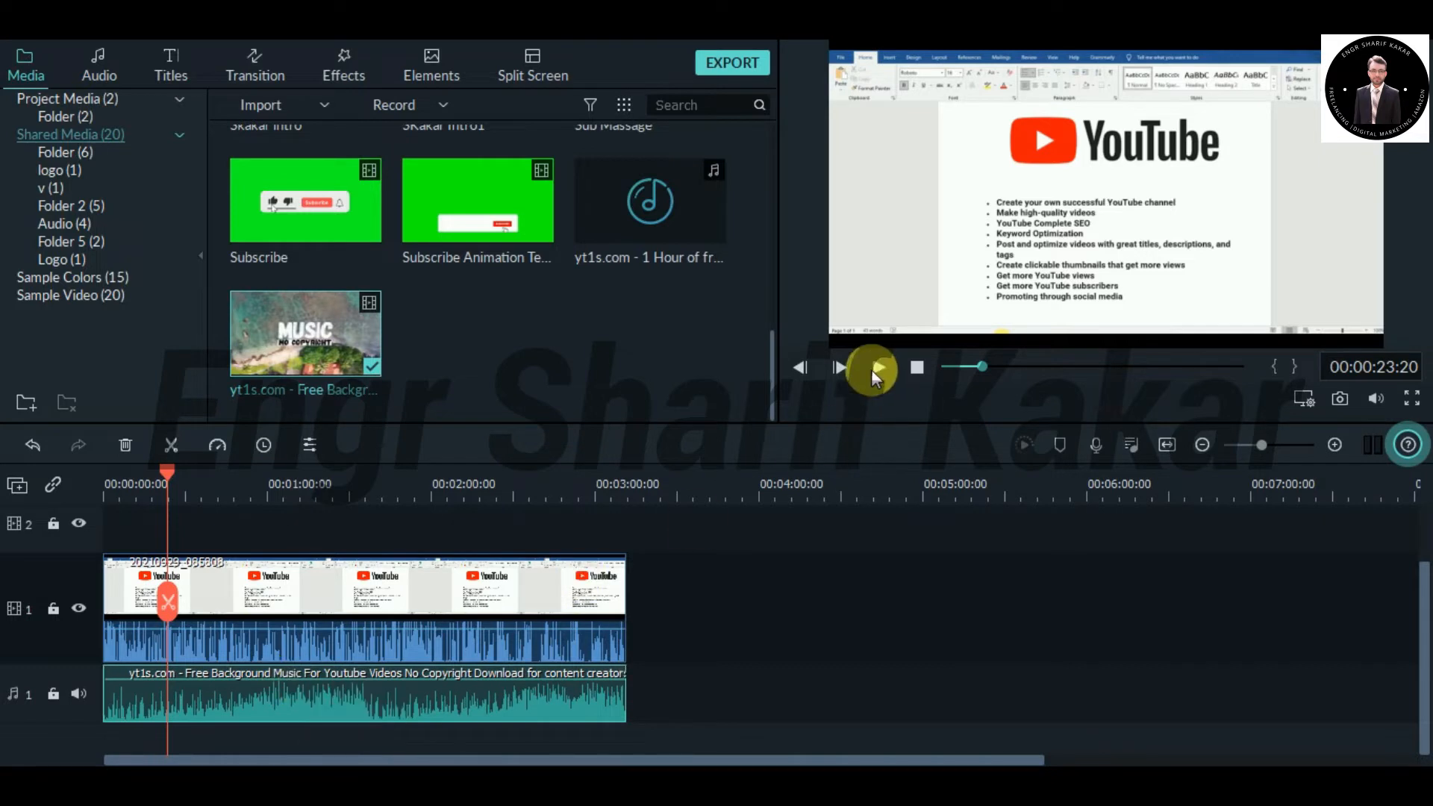
click(873, 368)
drag(515, 670, 479, 693)
drag(234, 473, 623, 486)
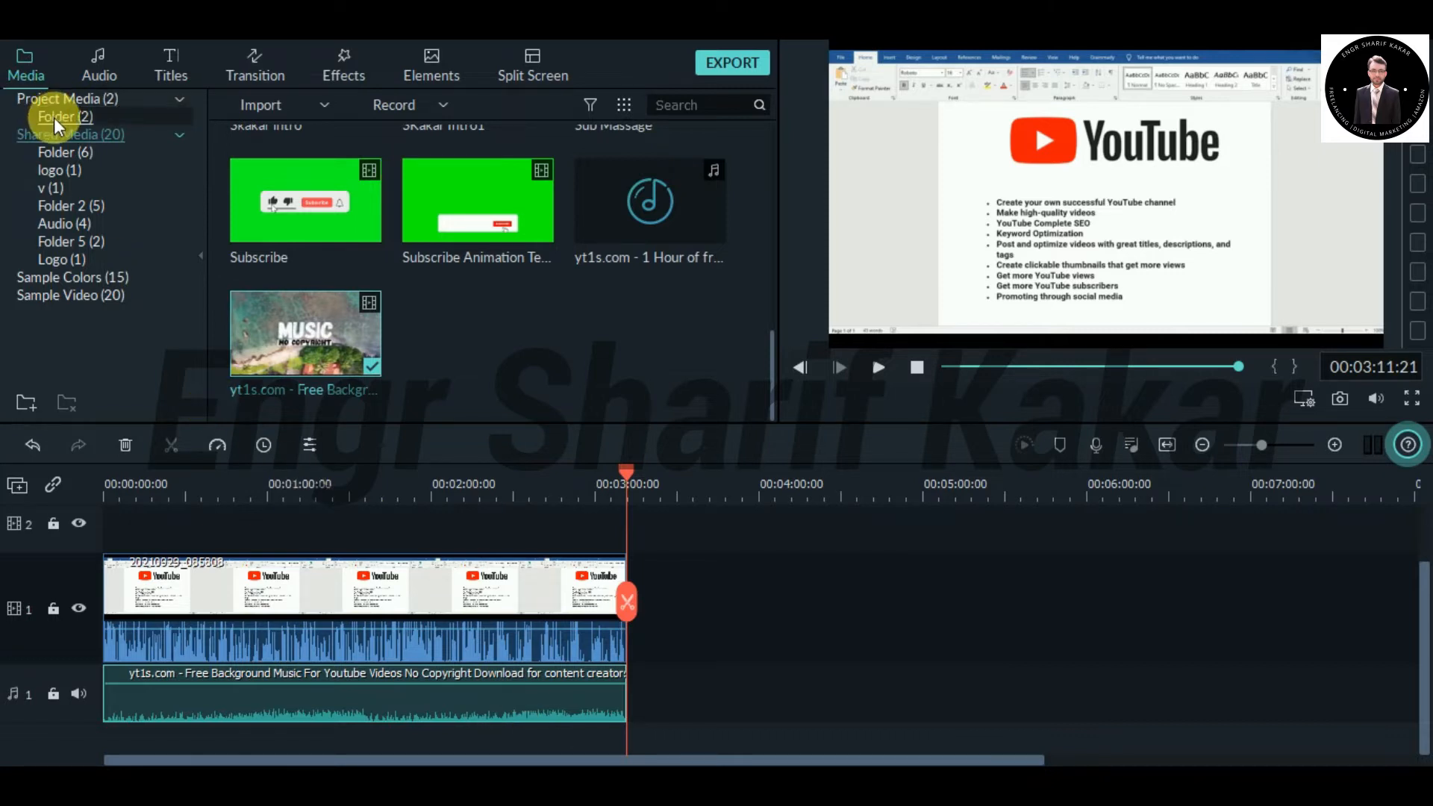
Step: Preview the Credit 4 title template and place it on video track 2 at about 55 seconds
click(165, 65)
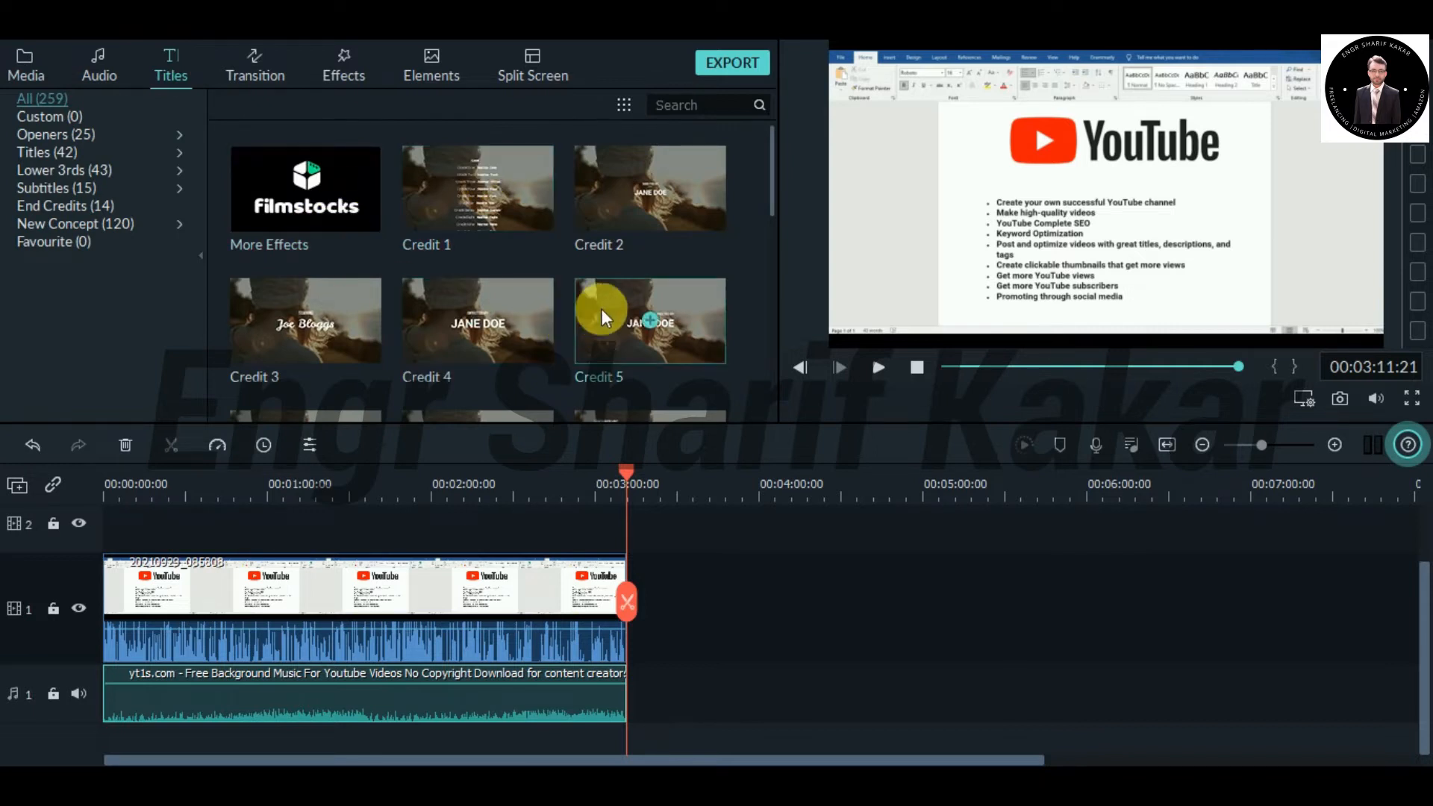
scroll(603, 294, down, 10)
scroll(605, 294, up, 10)
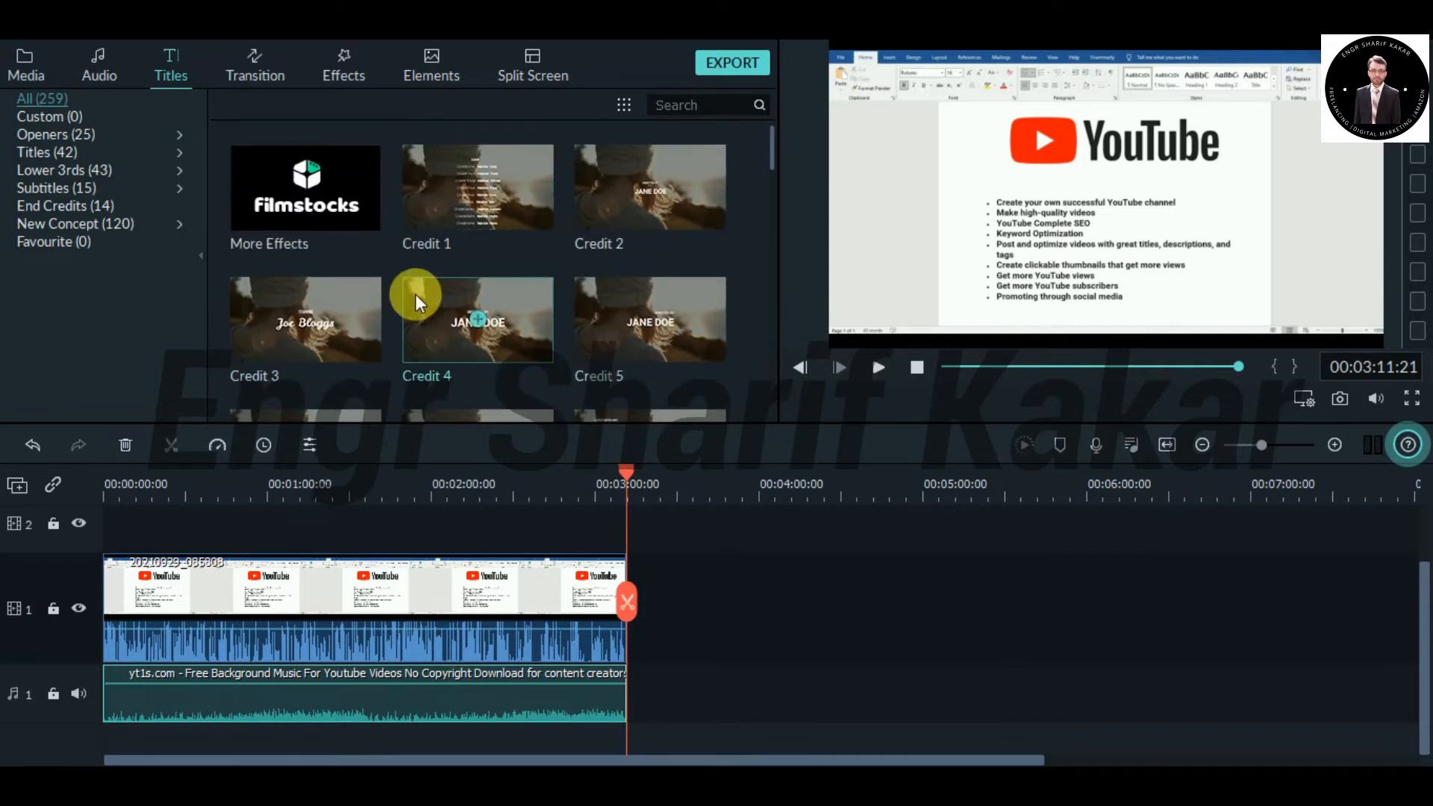
click(434, 318)
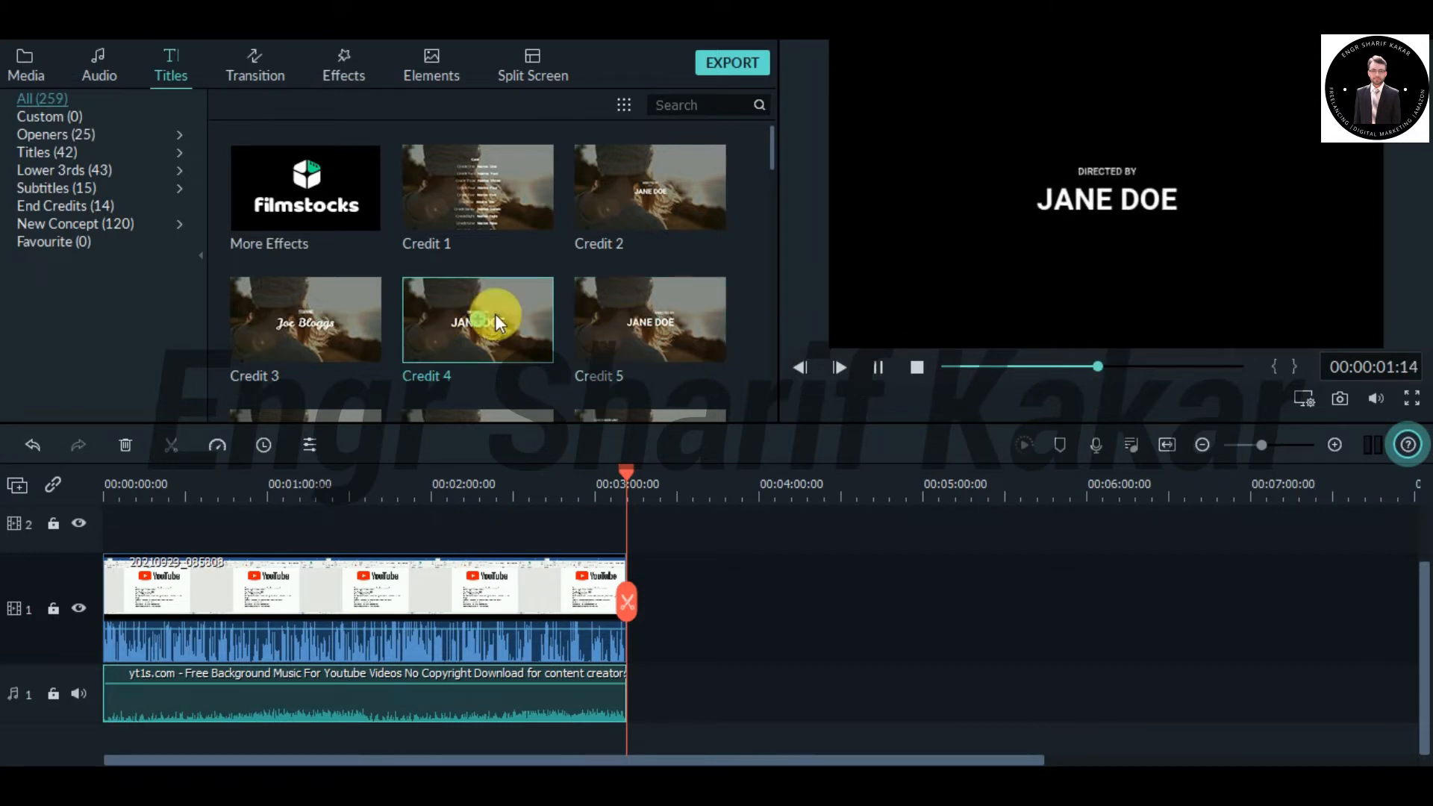
drag(466, 336, 255, 522)
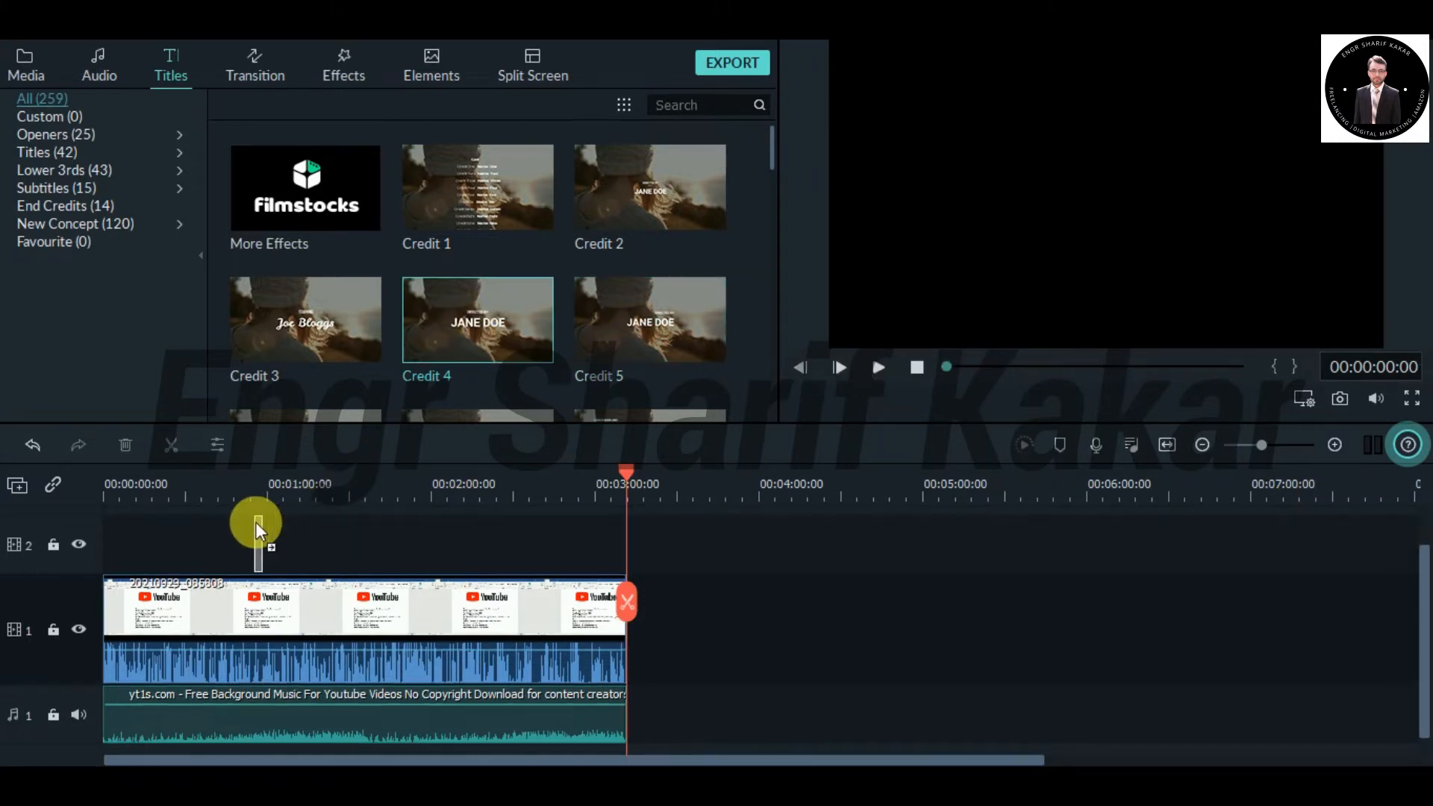
Step: Open the Credit 4 title on the timeline for editing and delete its "DIRECTED BY" line
click(640, 484)
drag(644, 481, 221, 487)
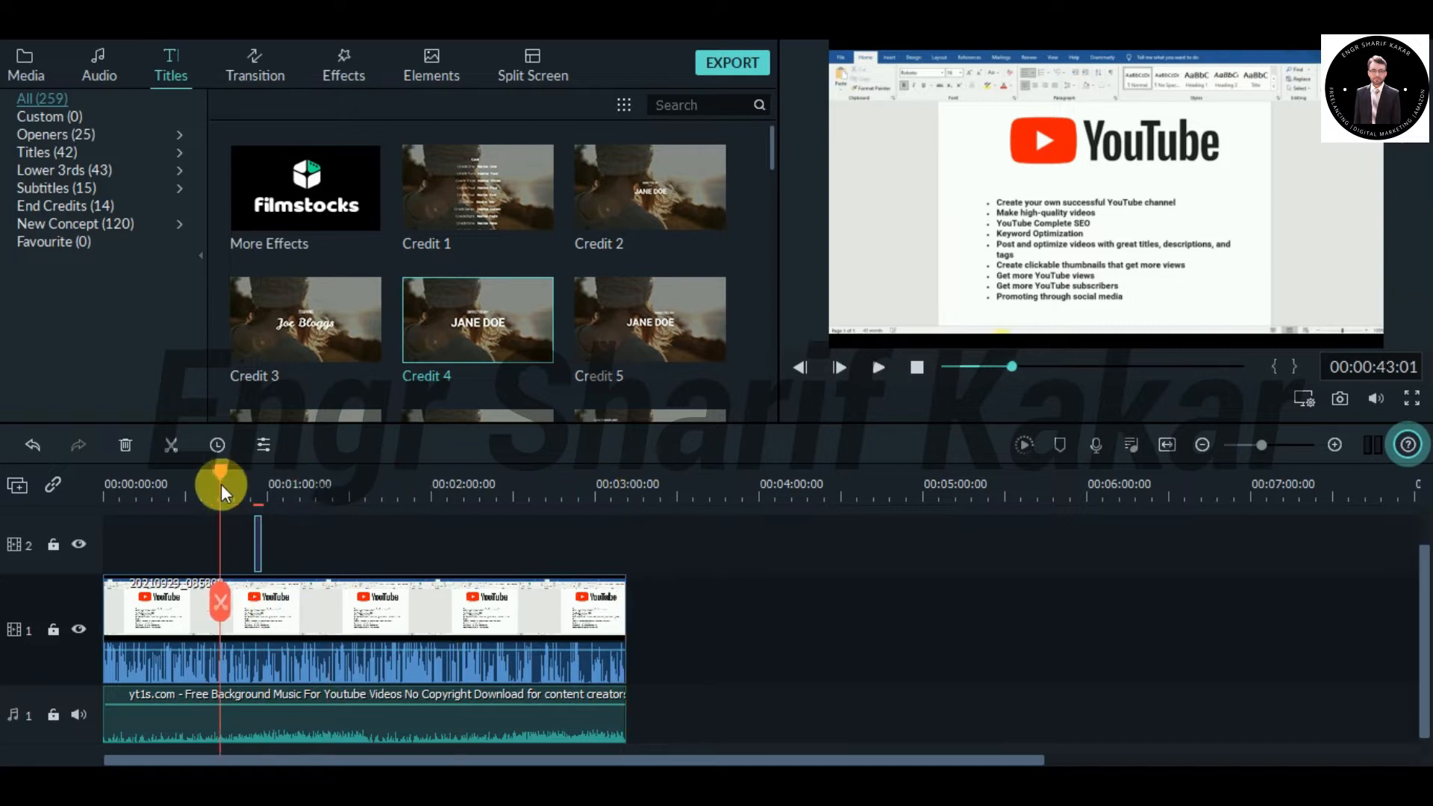
double_click(258, 531)
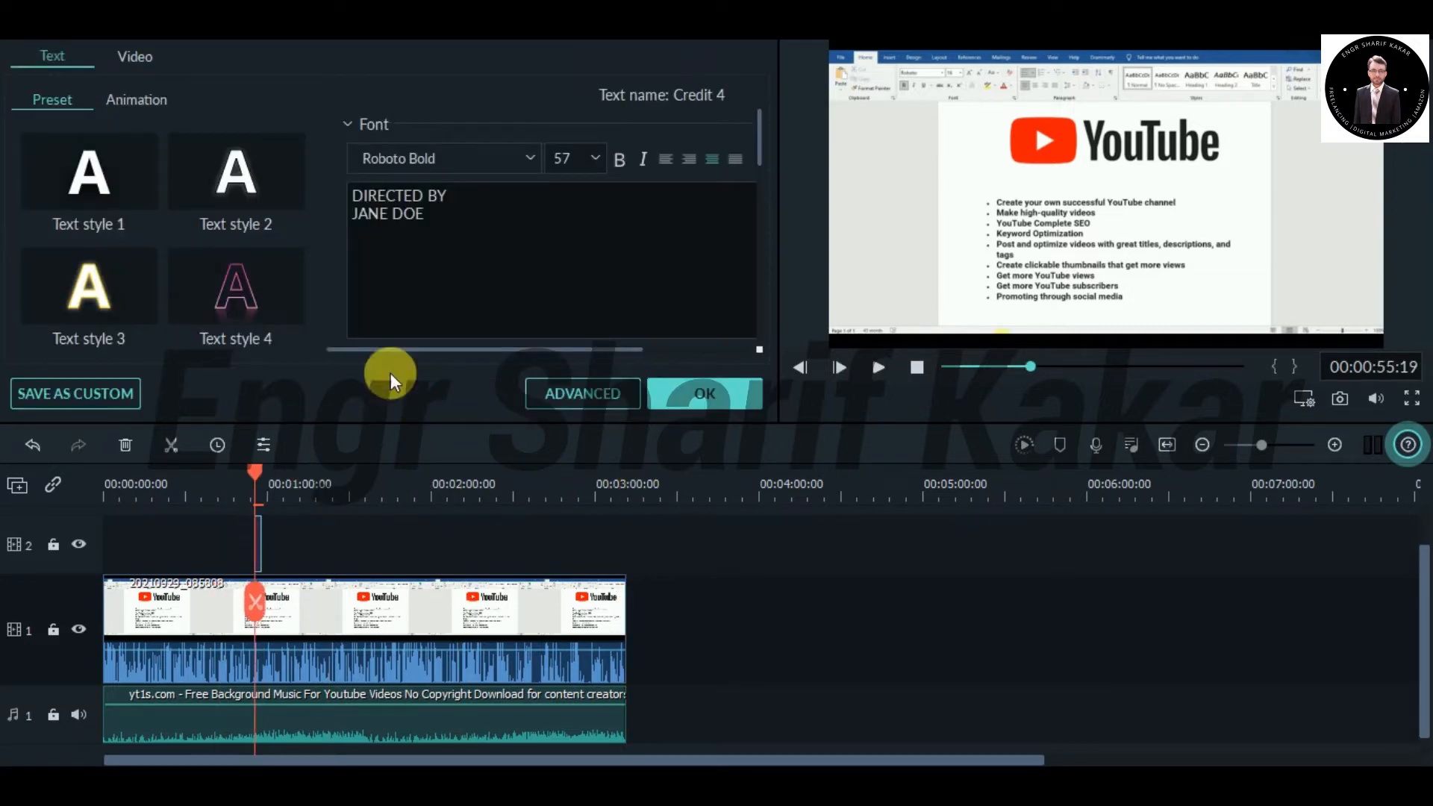
click(442, 208)
drag(444, 209, 303, 198)
key(BackSpace)
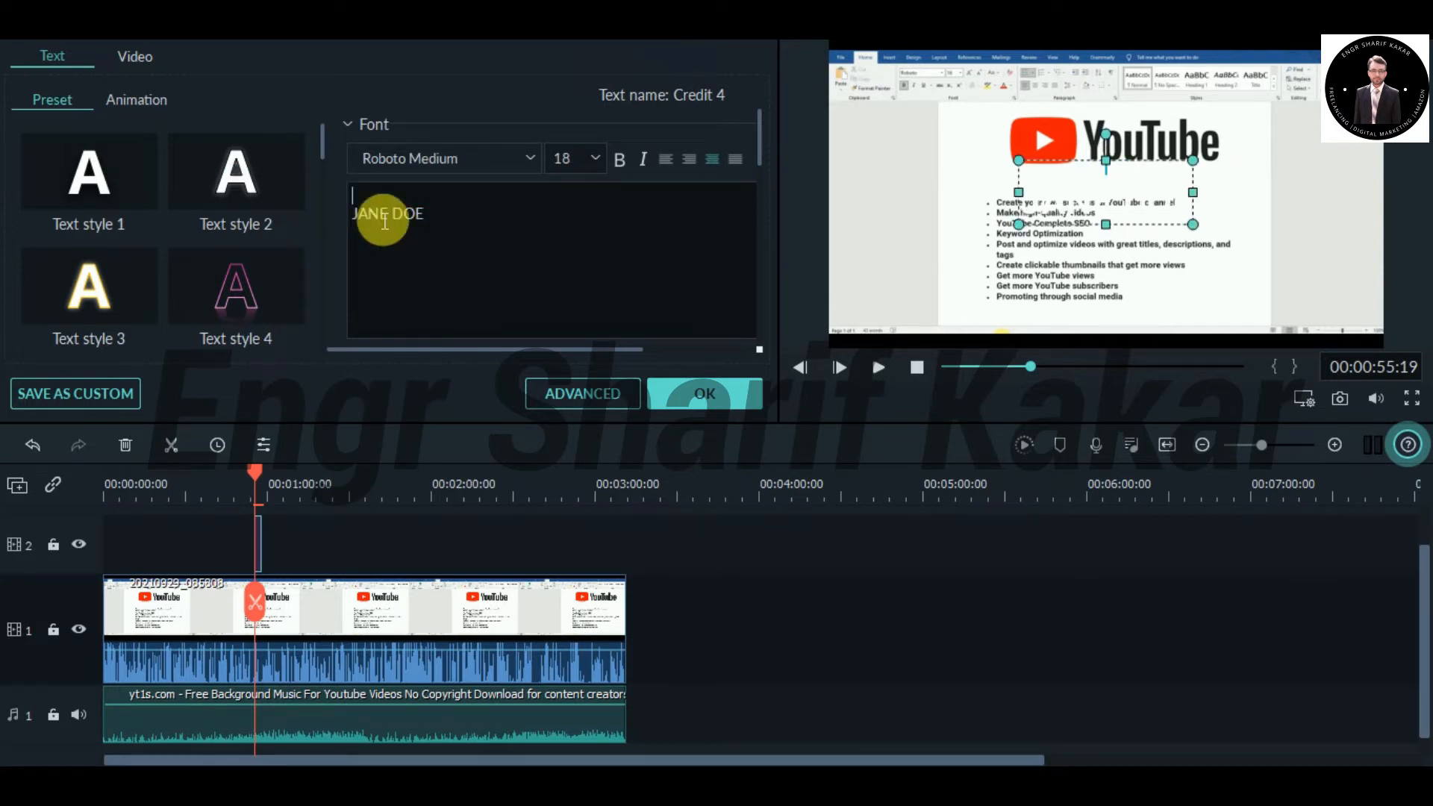
Step: Replace the title's remaining placeholder name line with "Please Subscribe"
double_click(451, 227)
drag(448, 225, 318, 221)
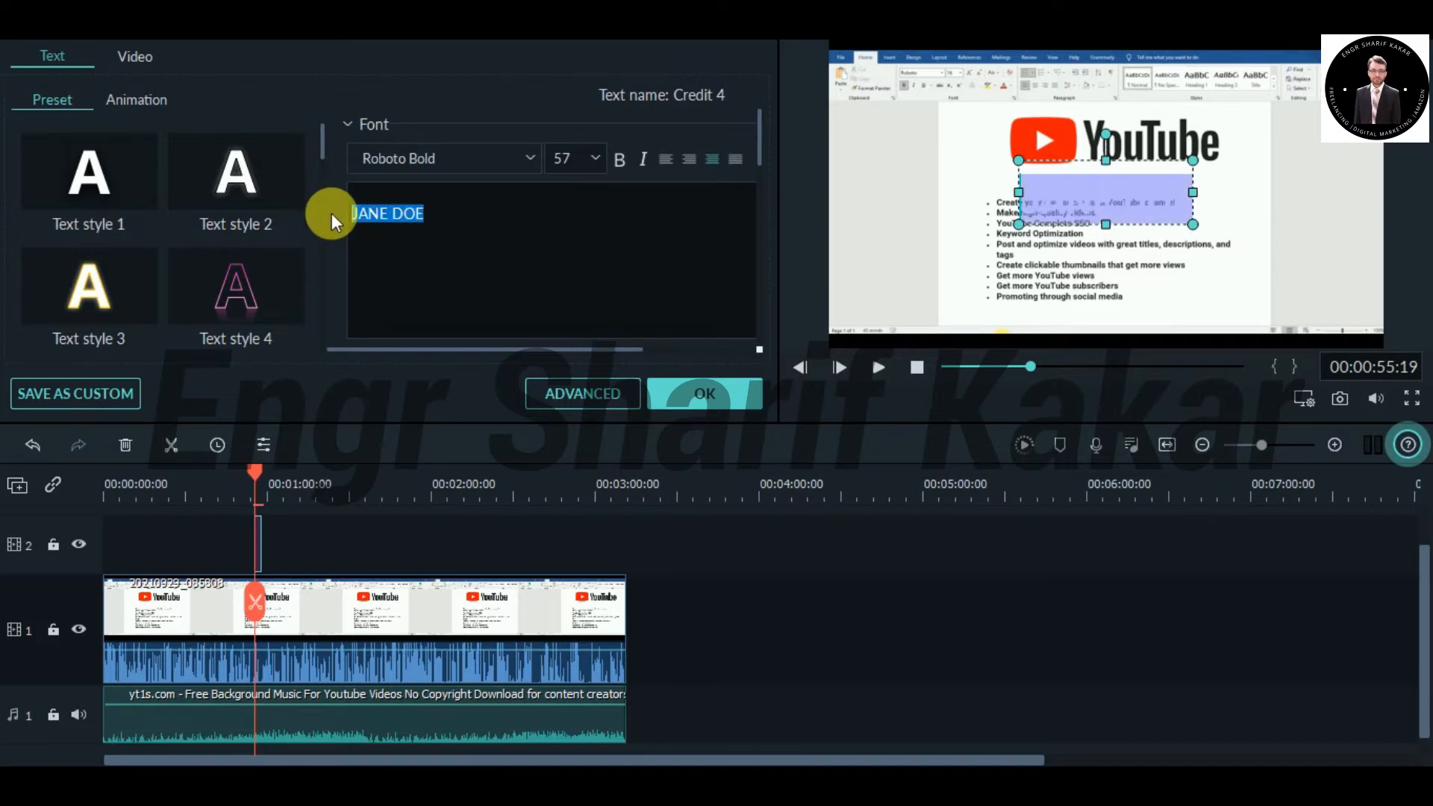
text(Please)
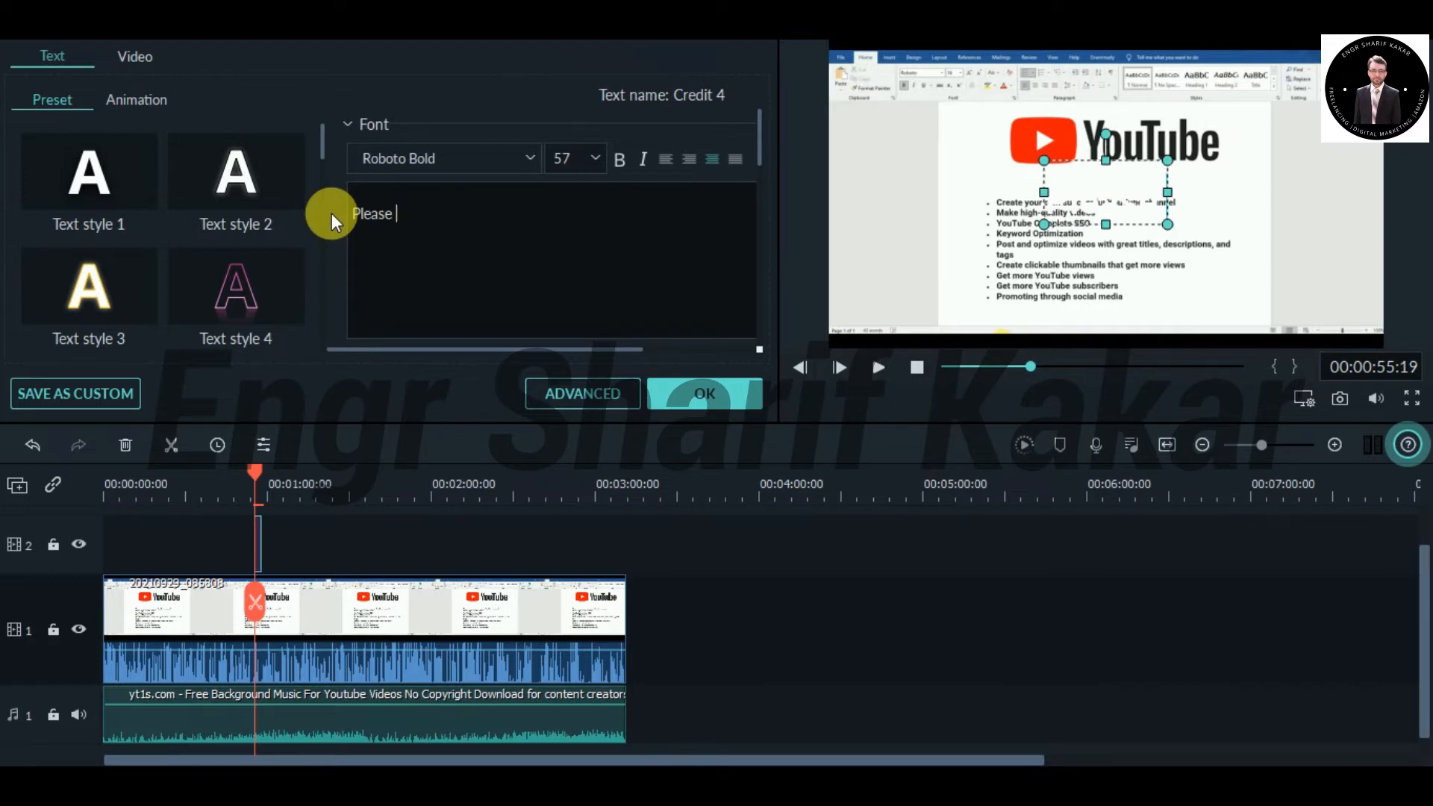
text( Subs)
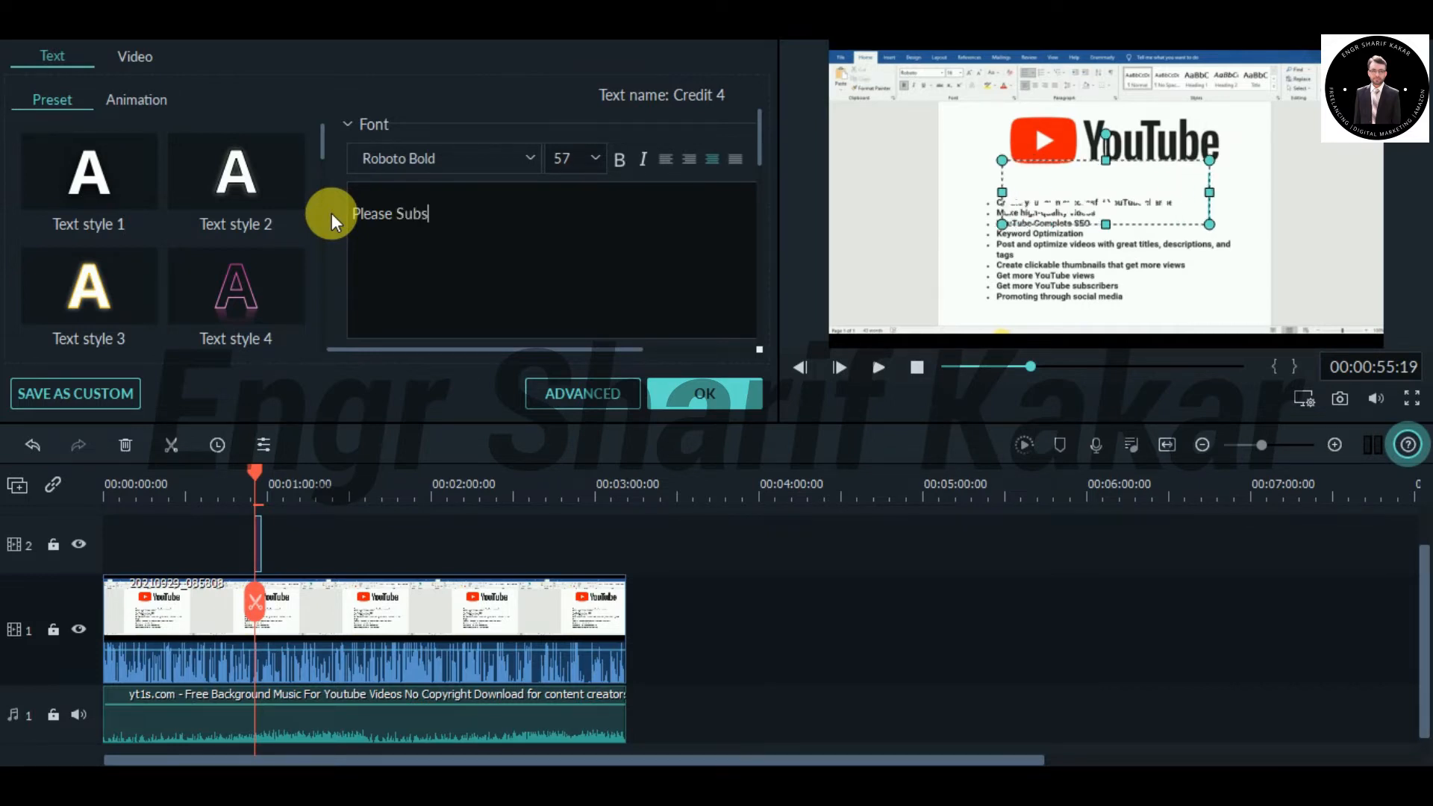
text(crib)
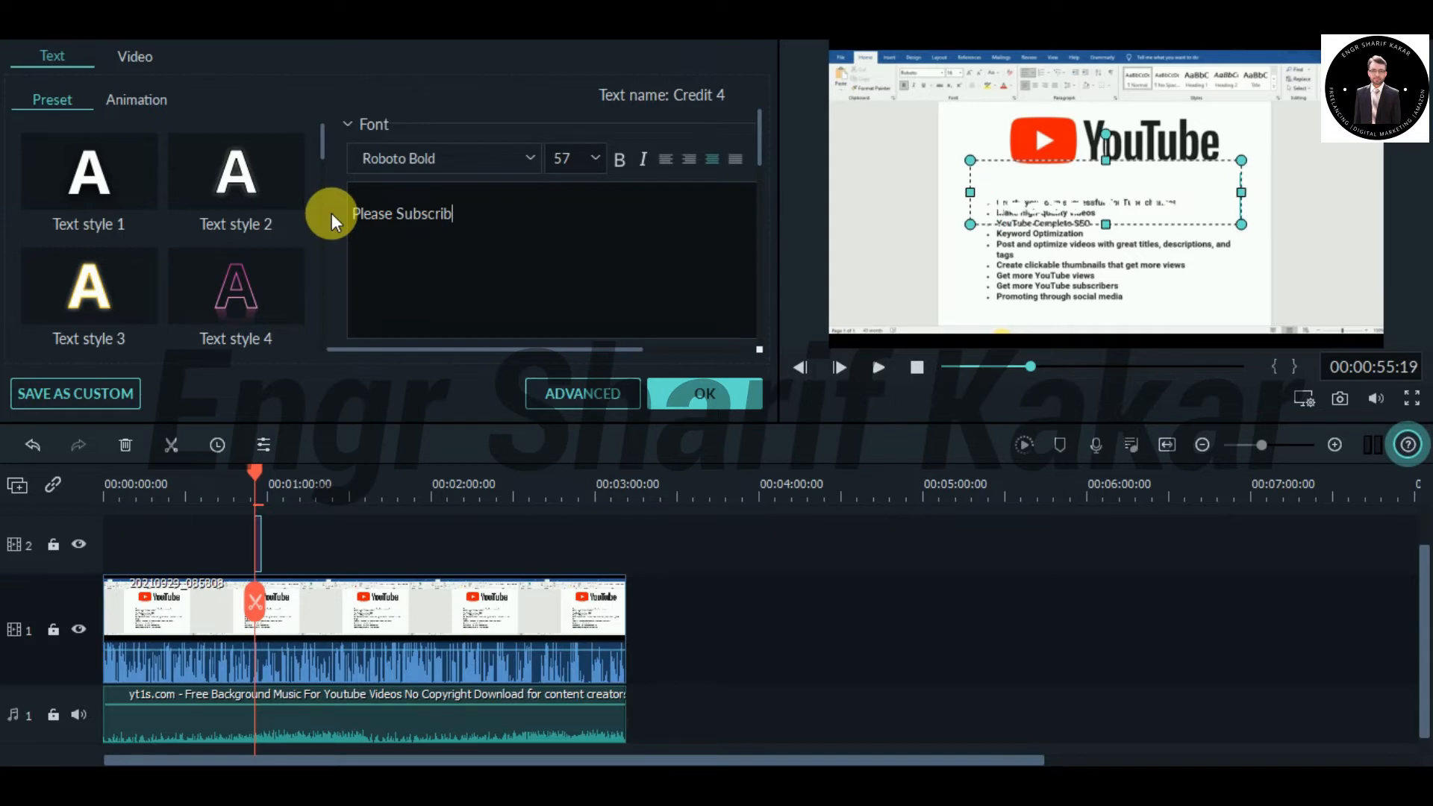
text(e my)
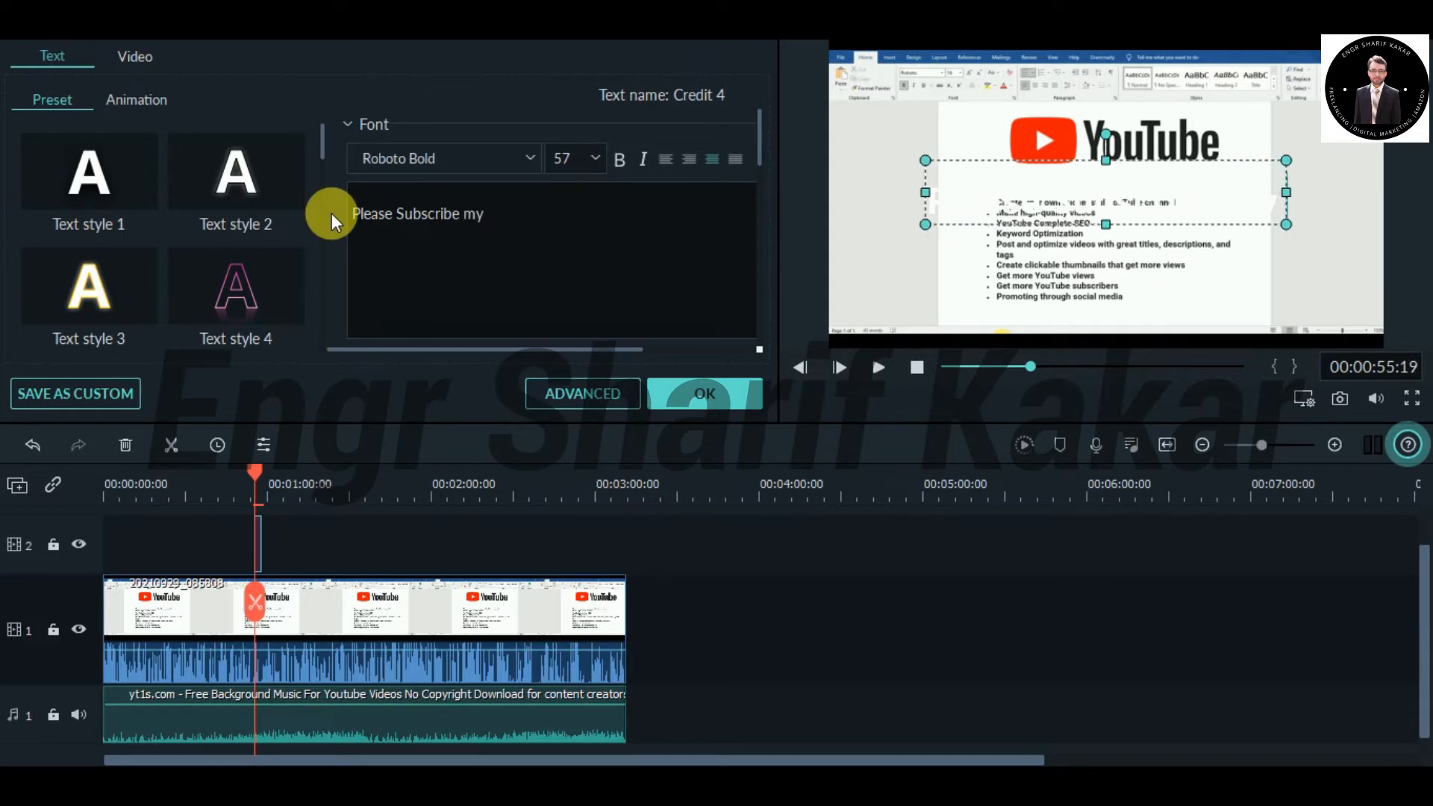
text( ch)
key(BackSpace)
key(BackSpace)
key(BackSpace)
key(BackSpace)
key(BackSpace)
key(BackSpace)
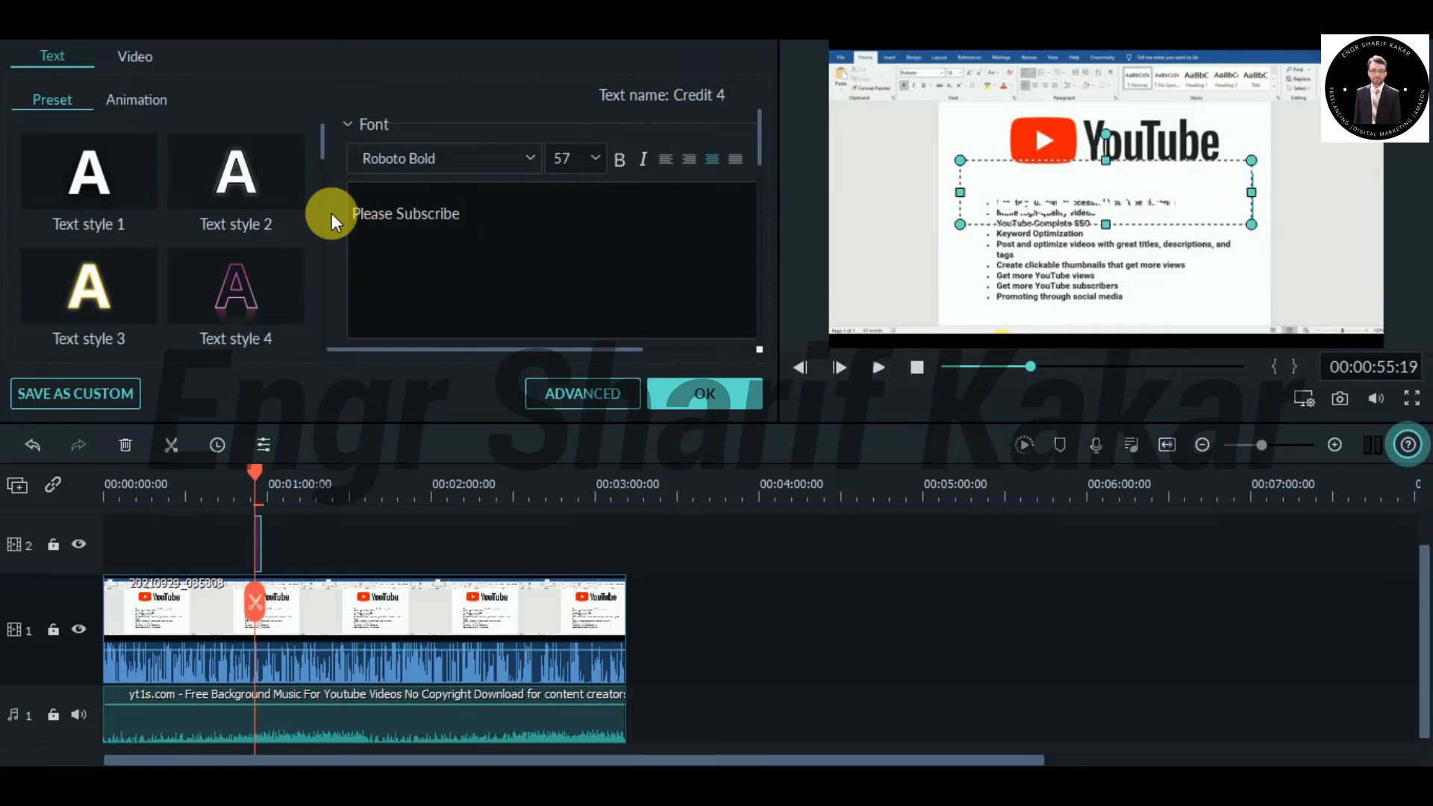
Step: Set the fill colour of the "Please Subscribe" text to black in the advanced text editor
scroll(198, 233, down, 4)
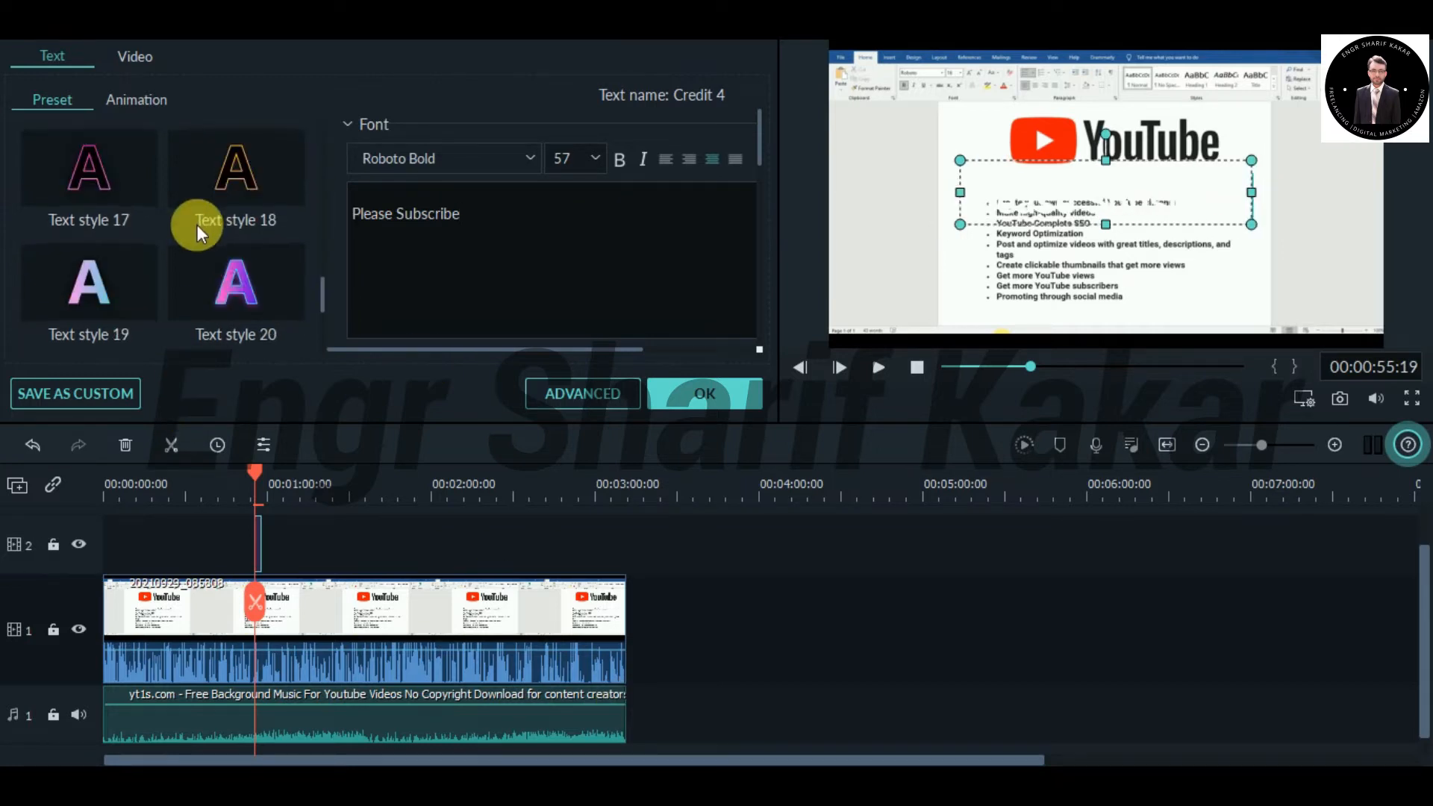
scroll(201, 240, up, 2)
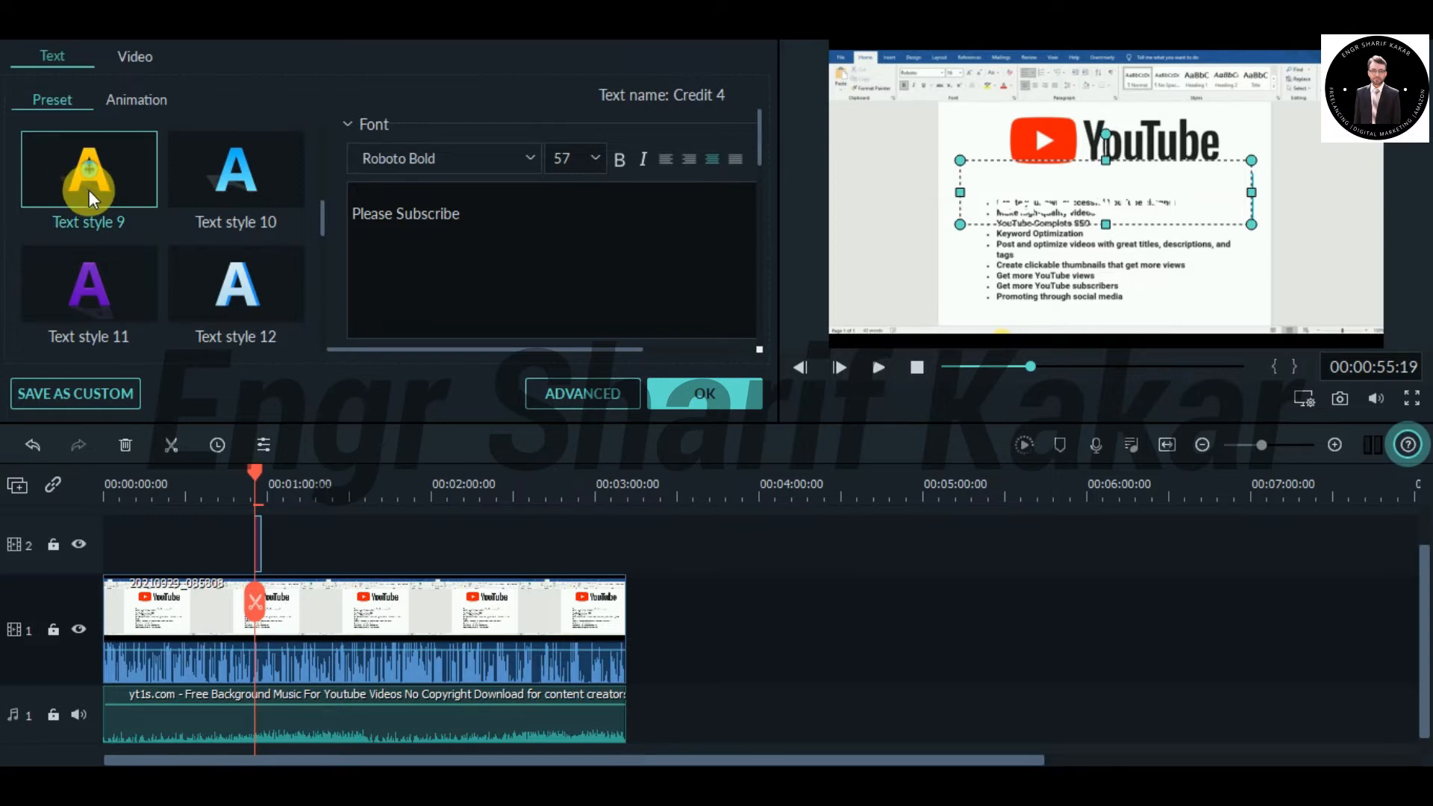
double_click(593, 158)
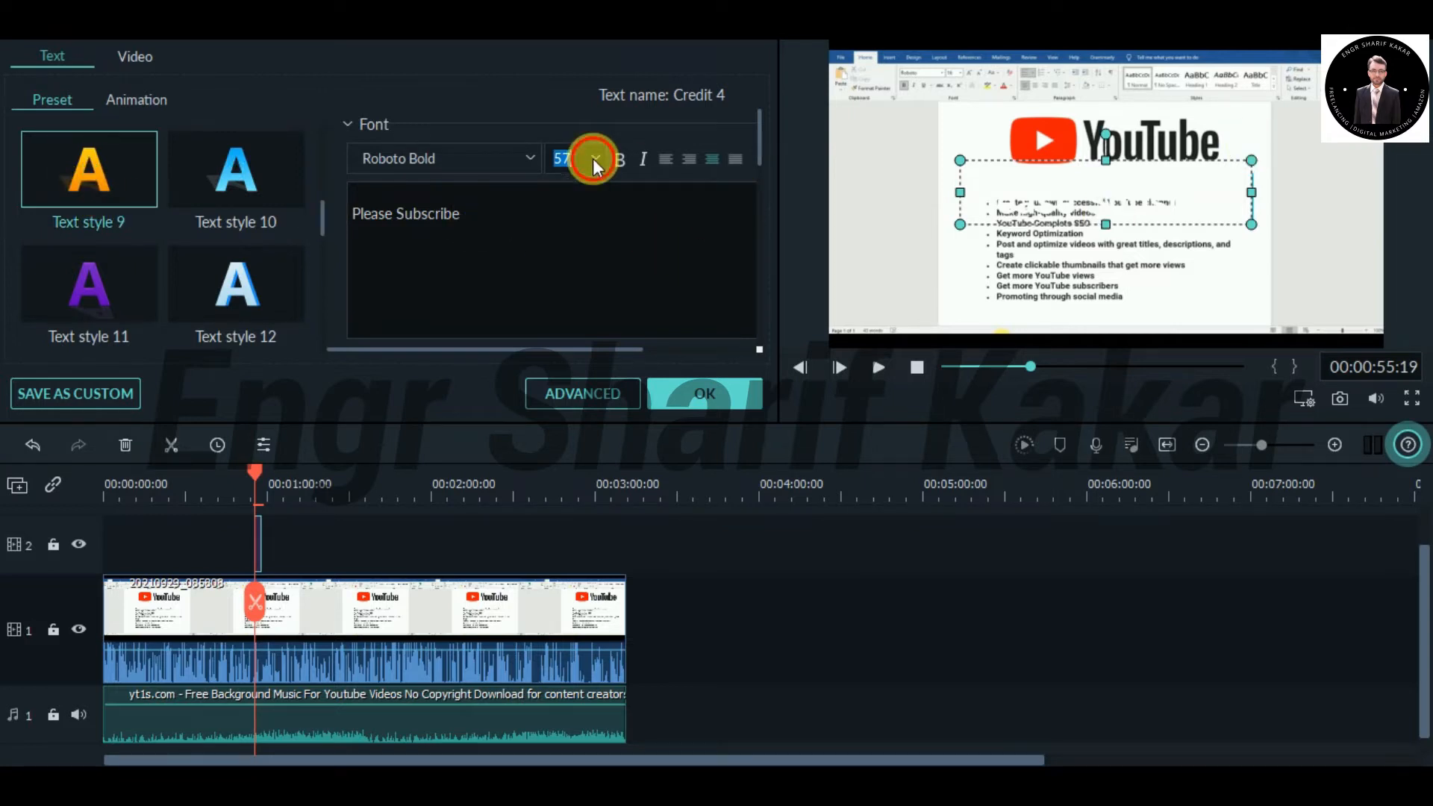
click(580, 393)
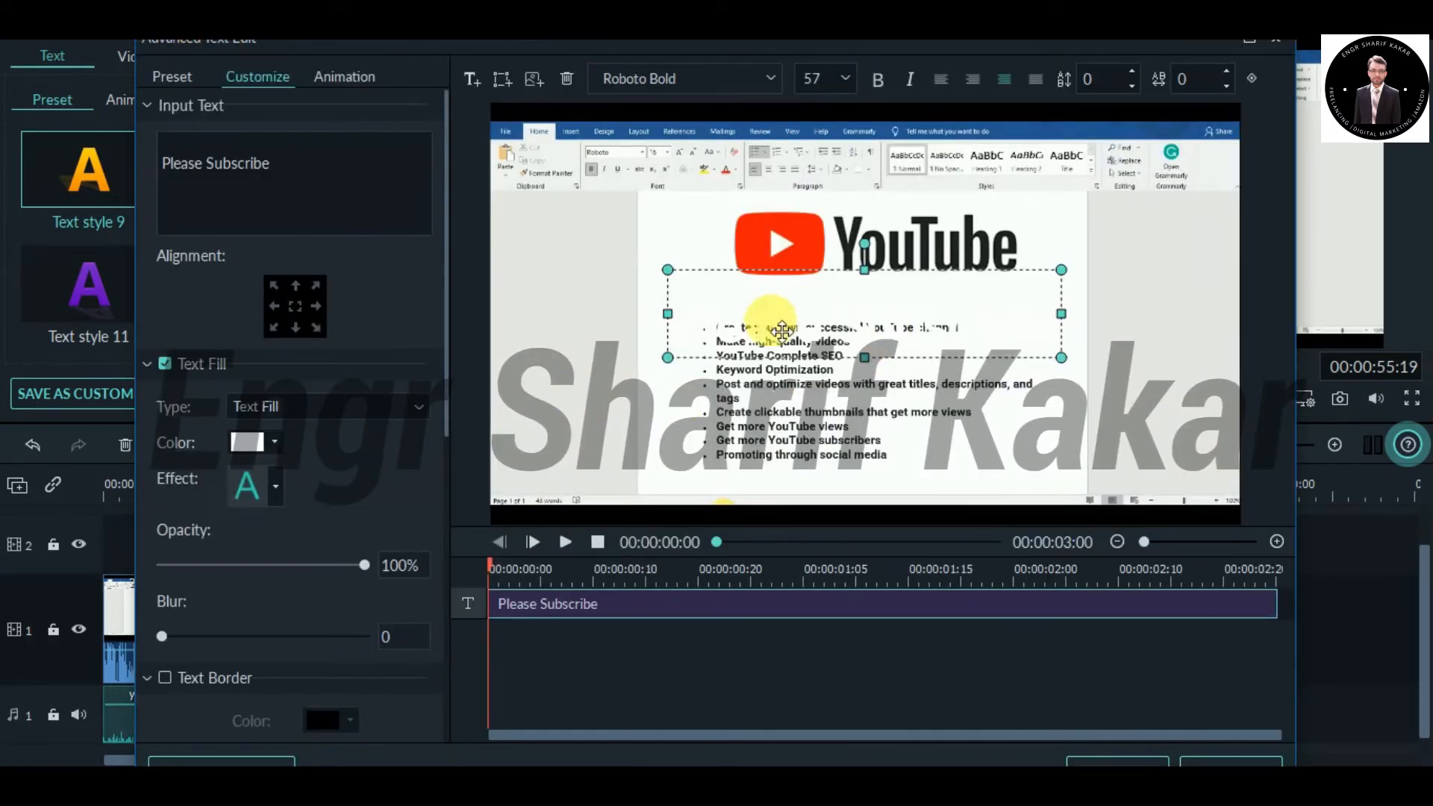
drag(710, 298, 641, 299)
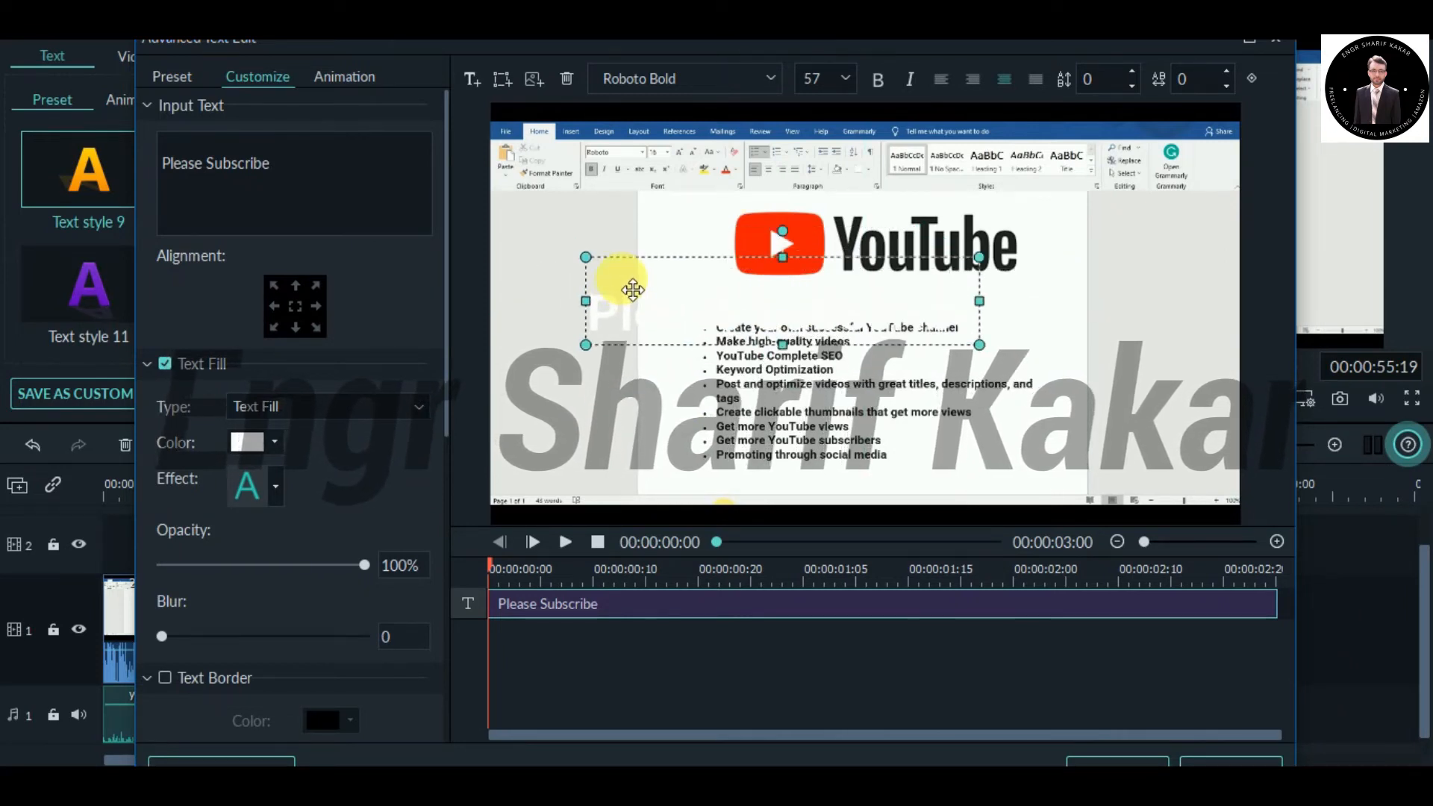
click(275, 444)
click(231, 531)
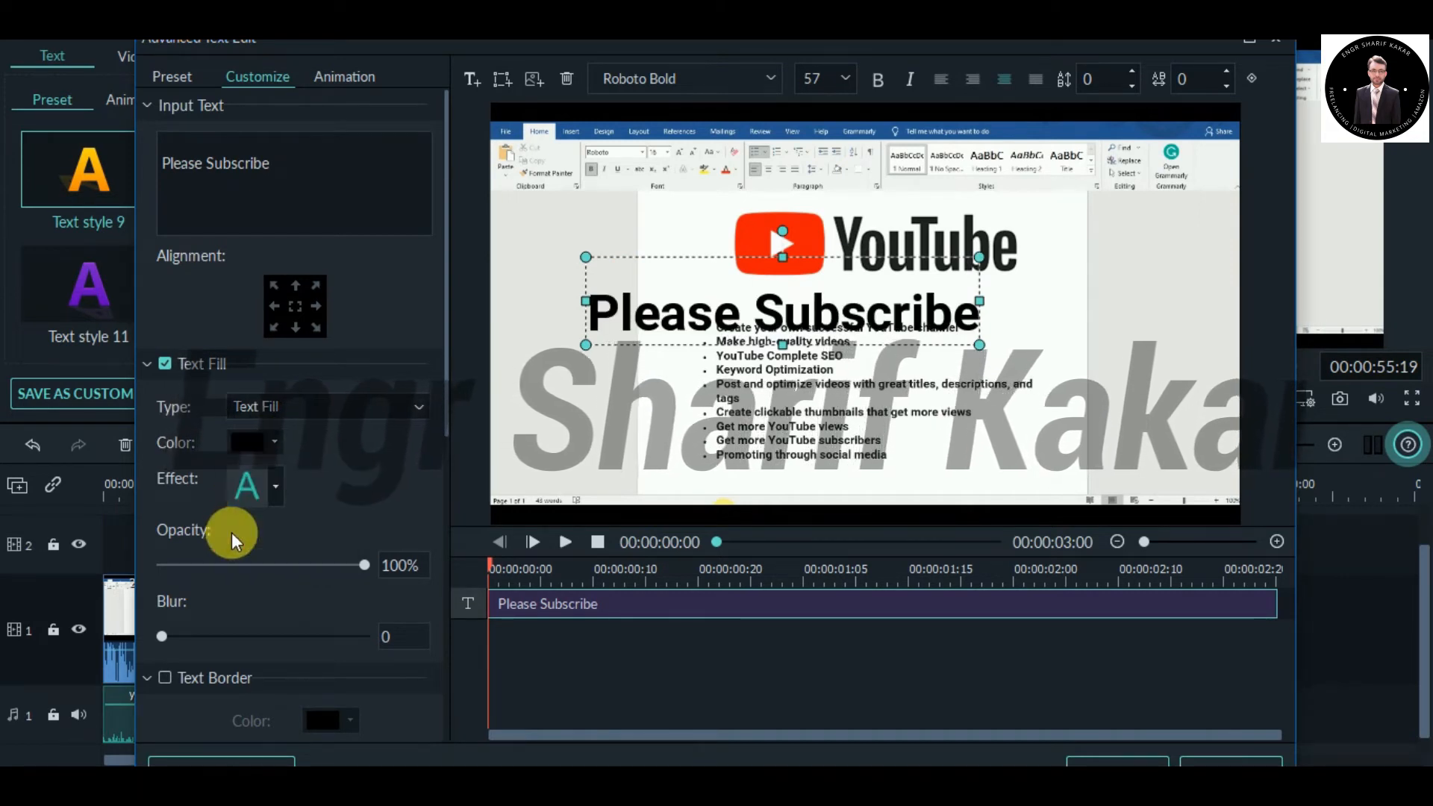
Step: Centre the text beneath the YouTube heading, preview the title's playback and accept the advanced edits
drag(757, 299, 839, 312)
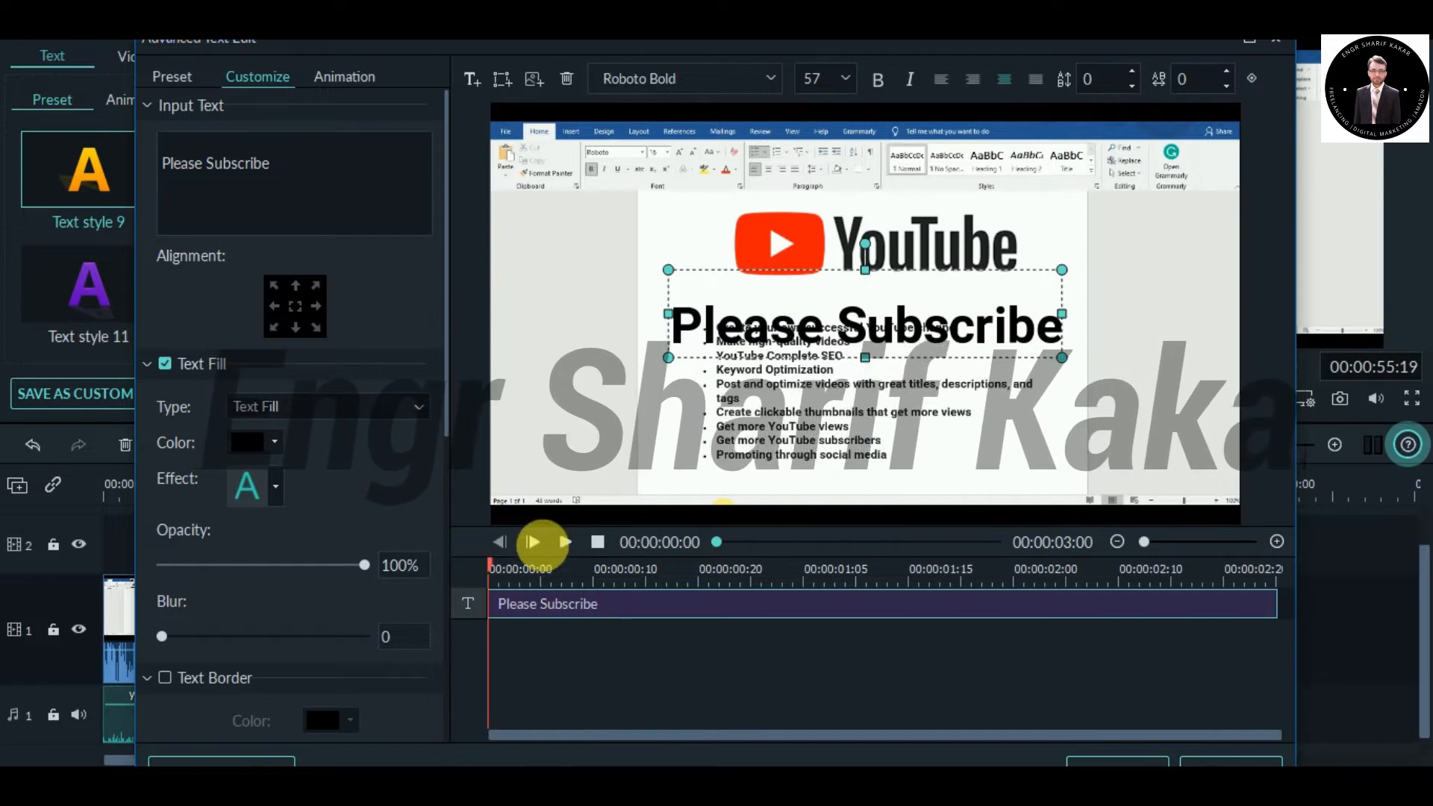
click(567, 539)
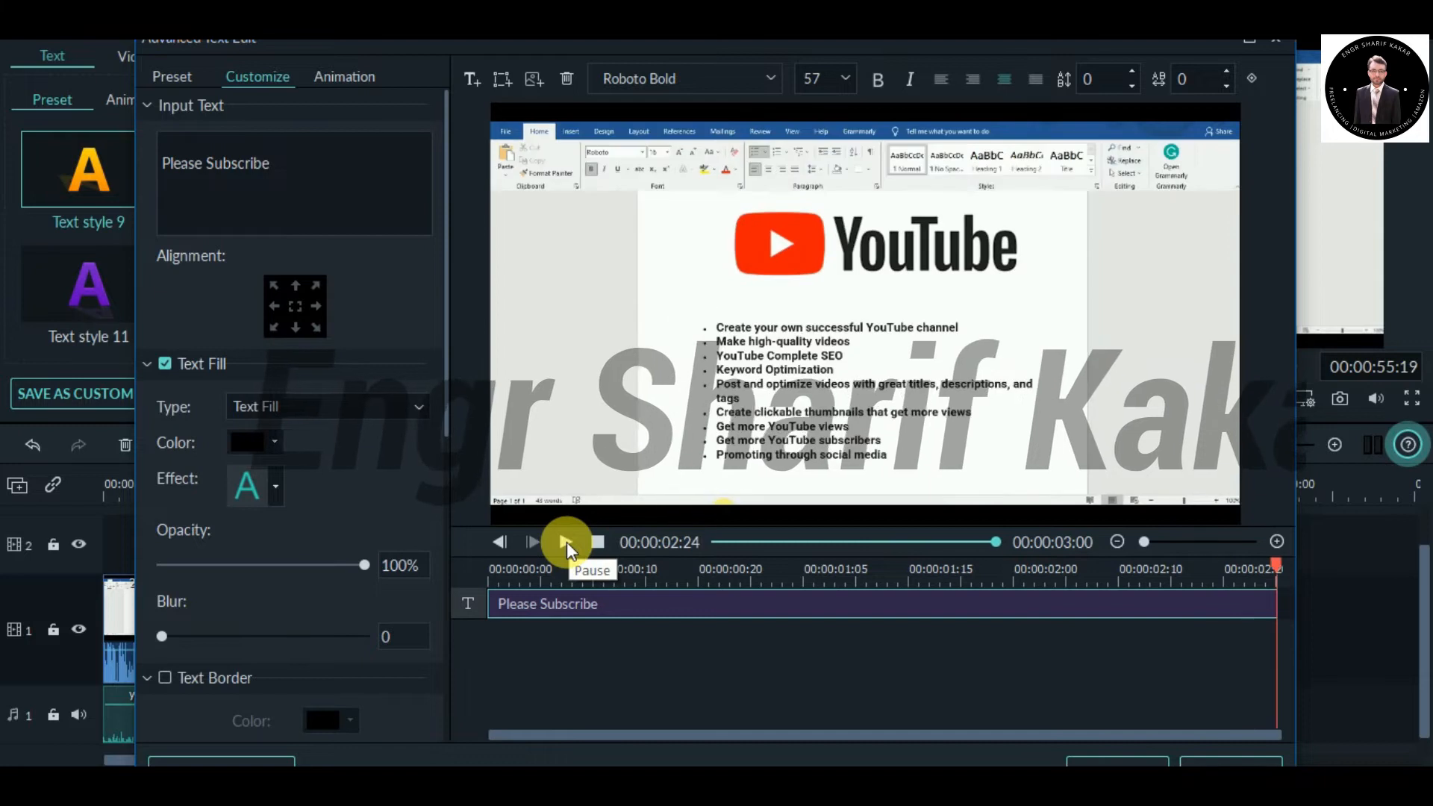
click(1125, 758)
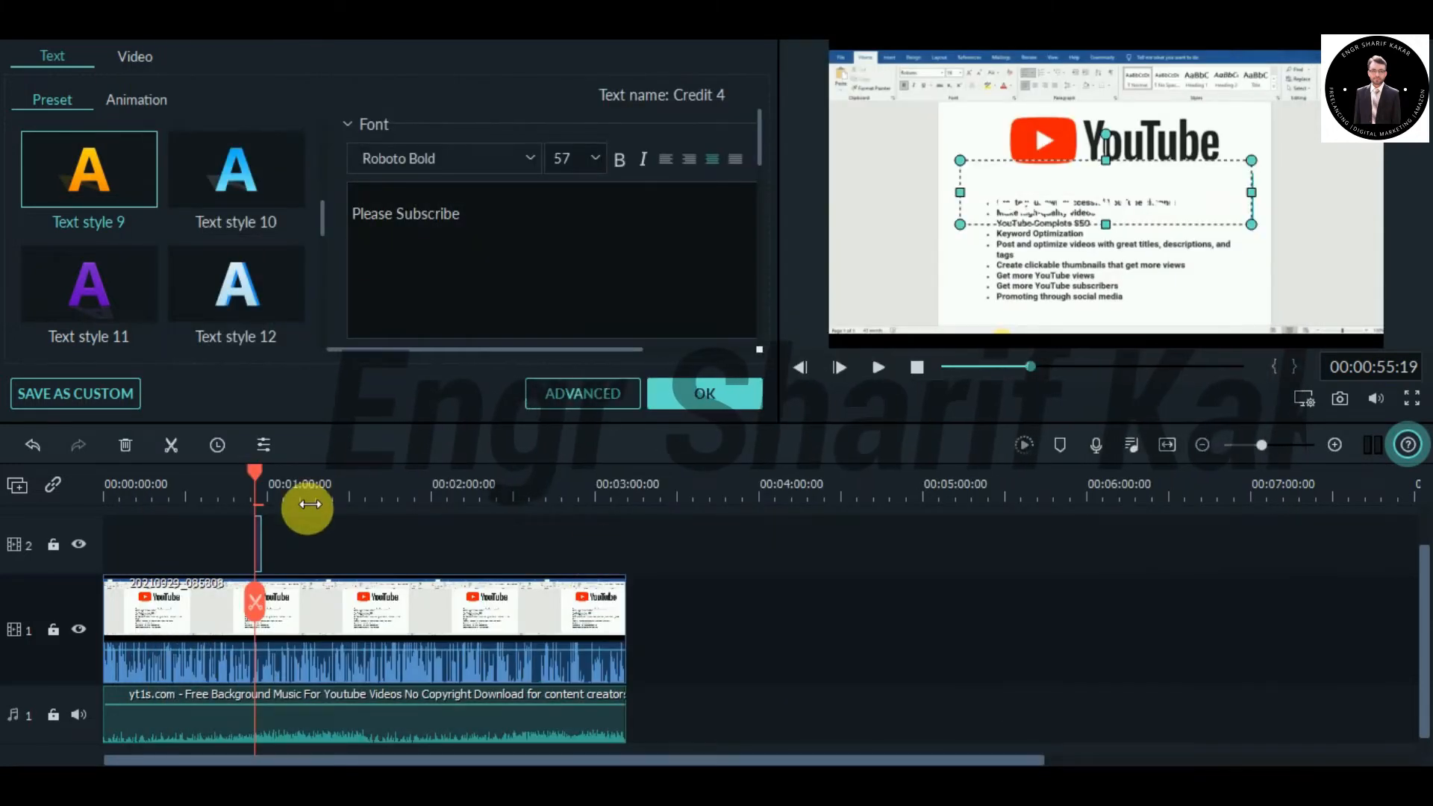
Step: Extend the Credit 4 title on track 2 to the end of the video and play part of it back
drag(266, 528, 625, 545)
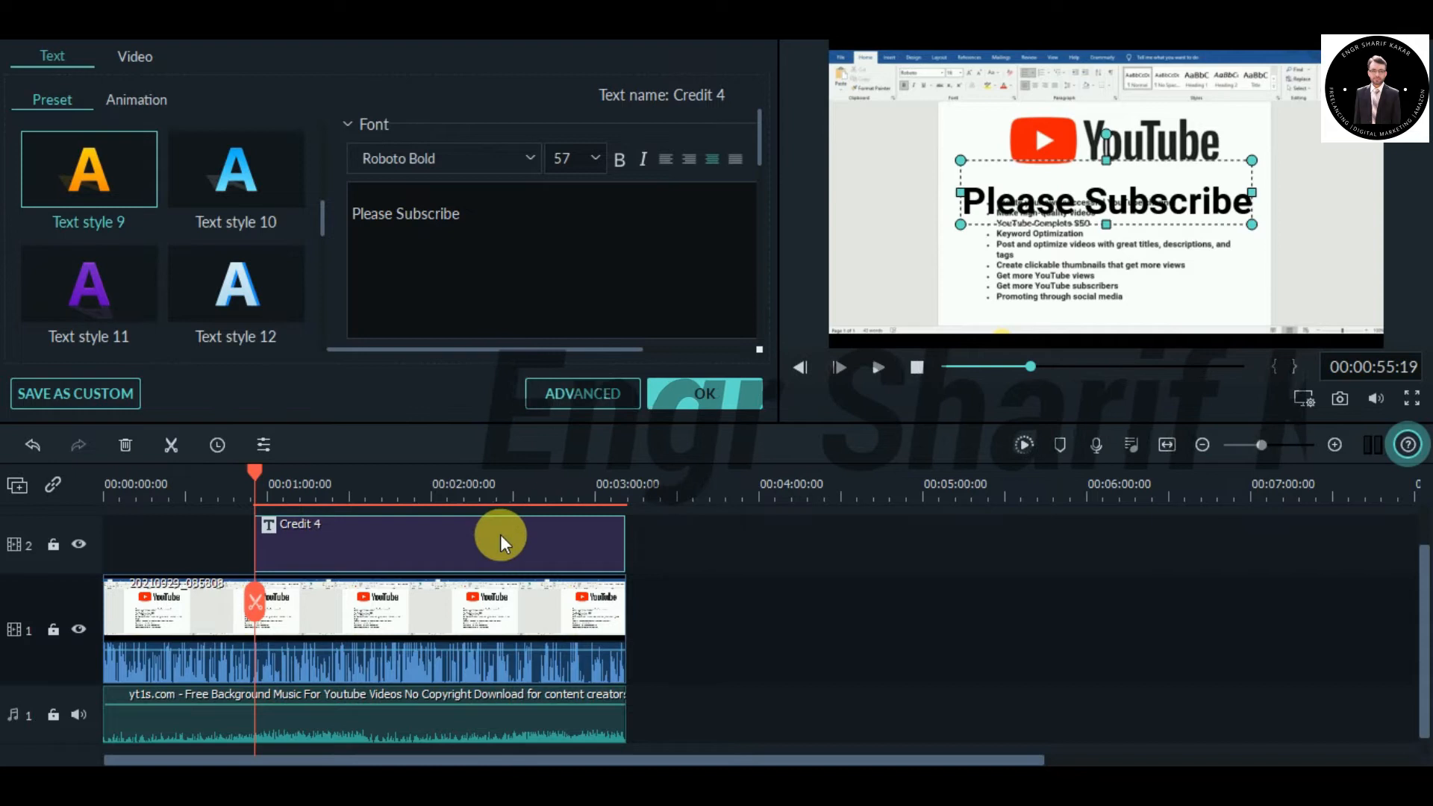
click(878, 366)
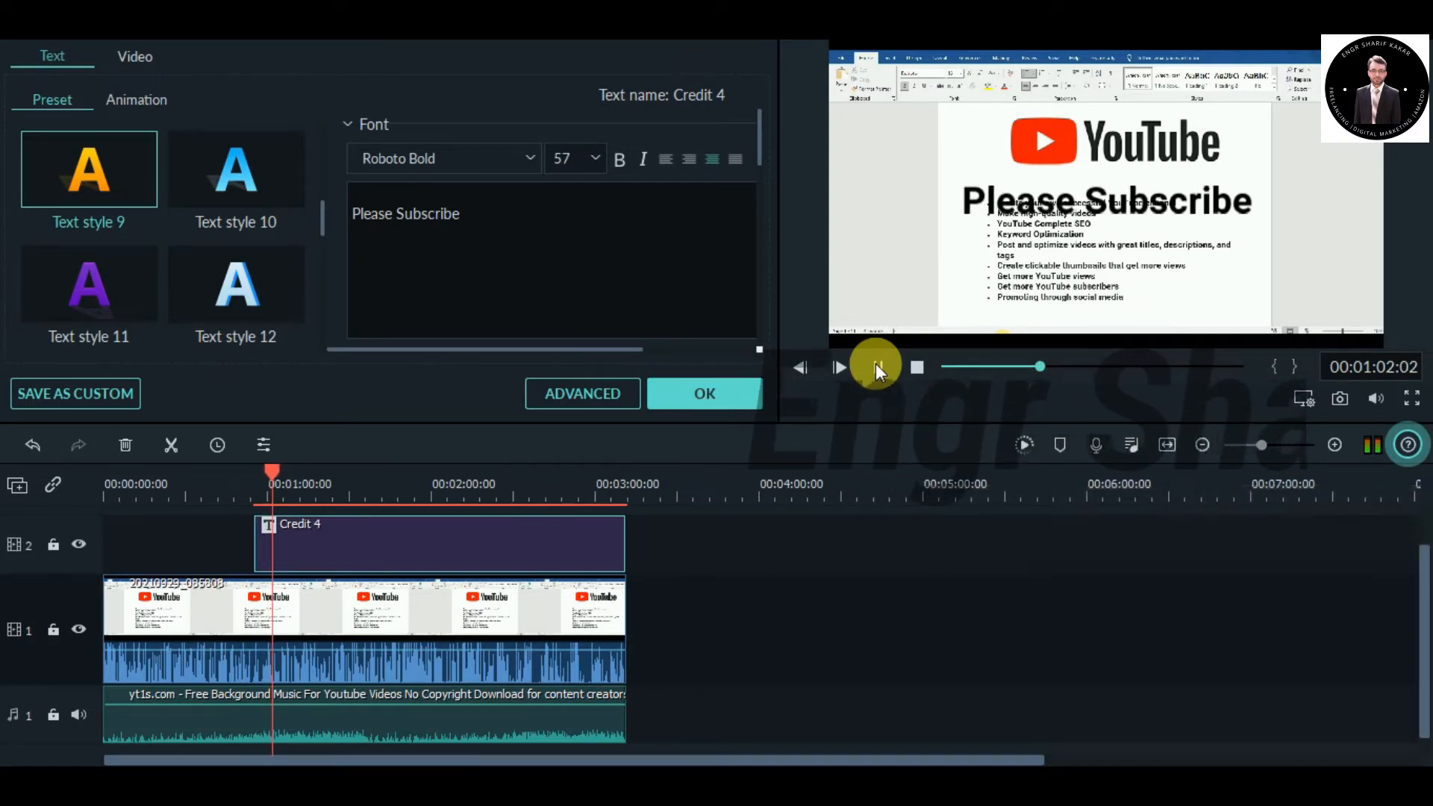
click(875, 362)
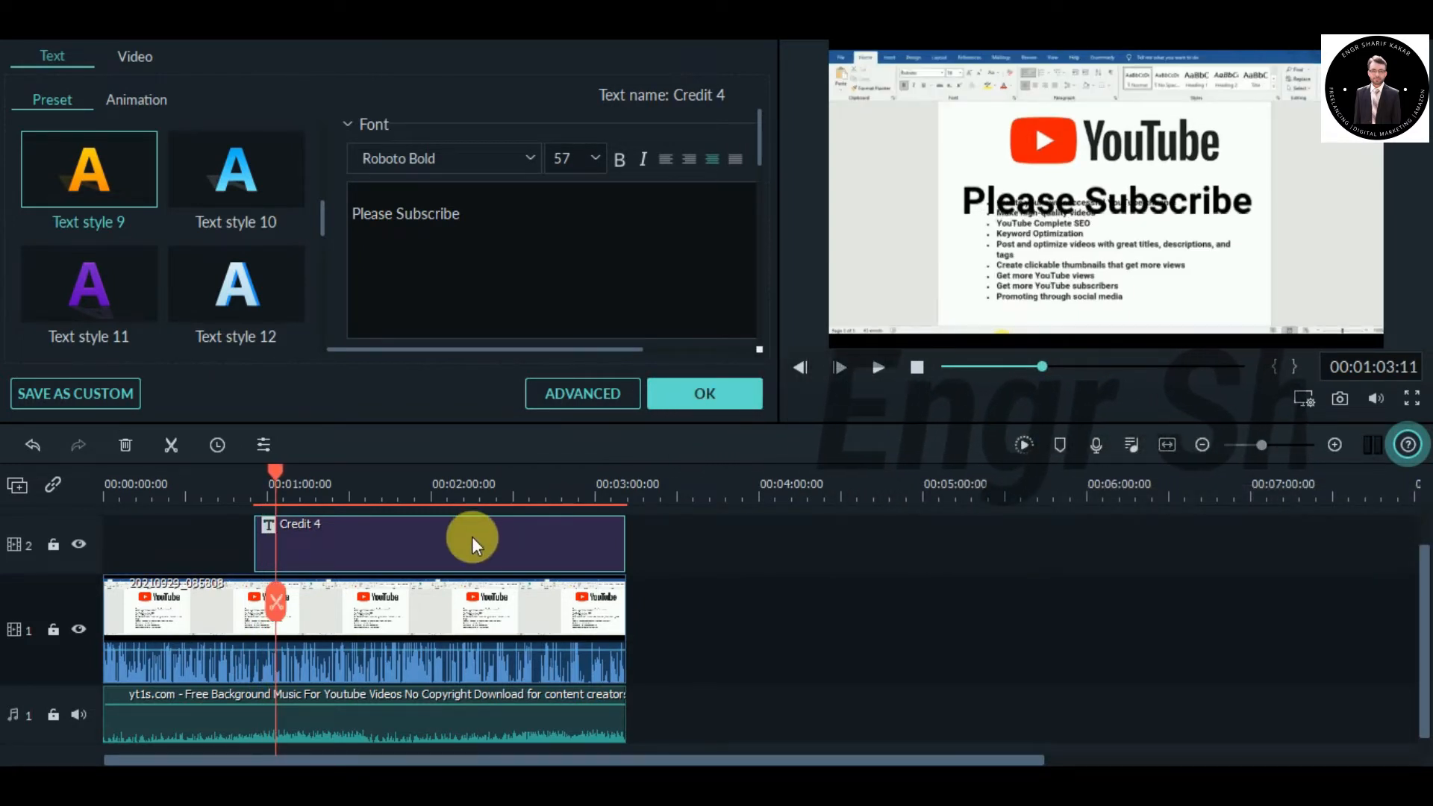
Step: Shrink the "Please Subscribe" text and move it into the blank margin to the left of the YouTube logo
click(550, 531)
drag(1003, 202, 935, 160)
drag(1153, 195, 919, 160)
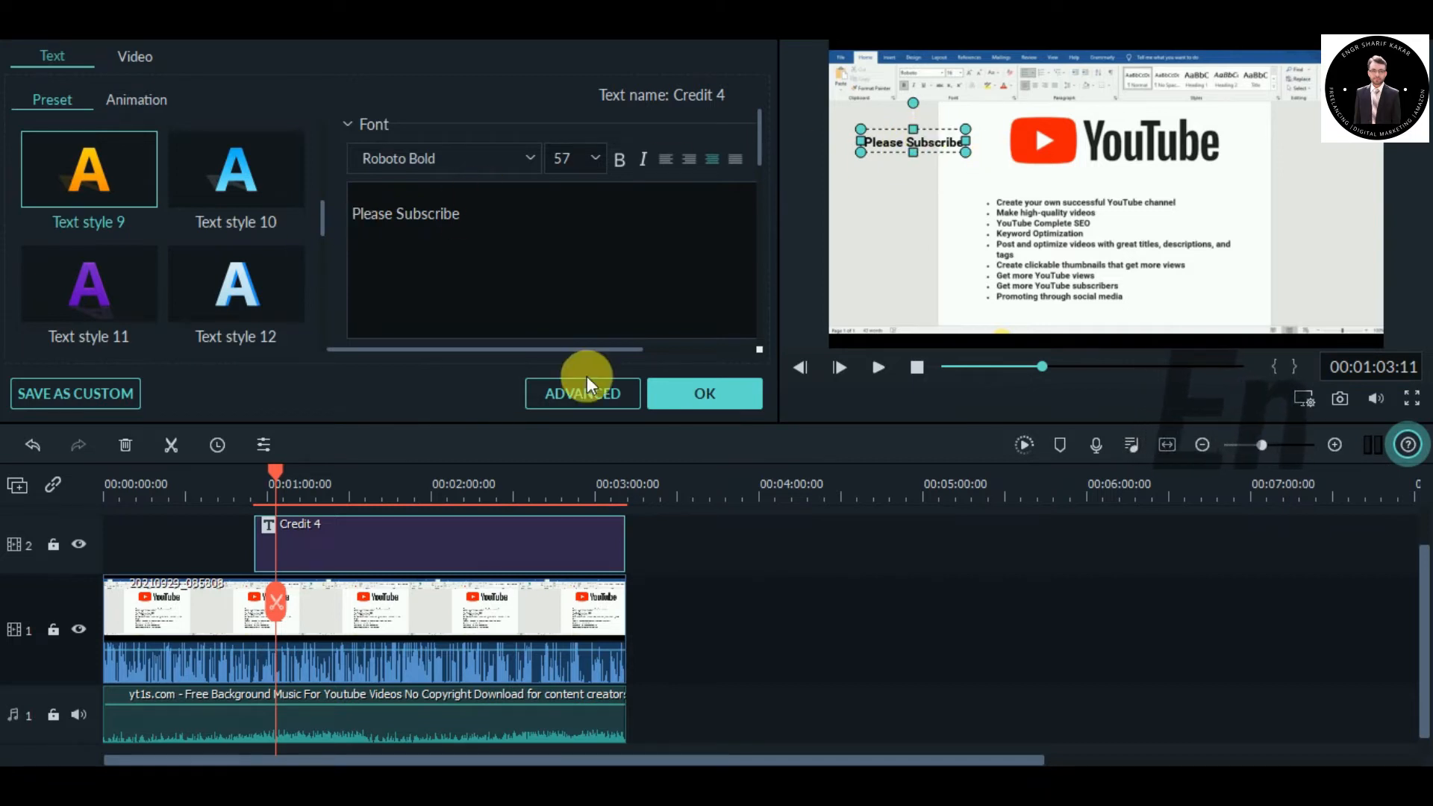
Step: Accept the "Please Subscribe" text edits and delete the Credit 4 title from track 2
click(705, 394)
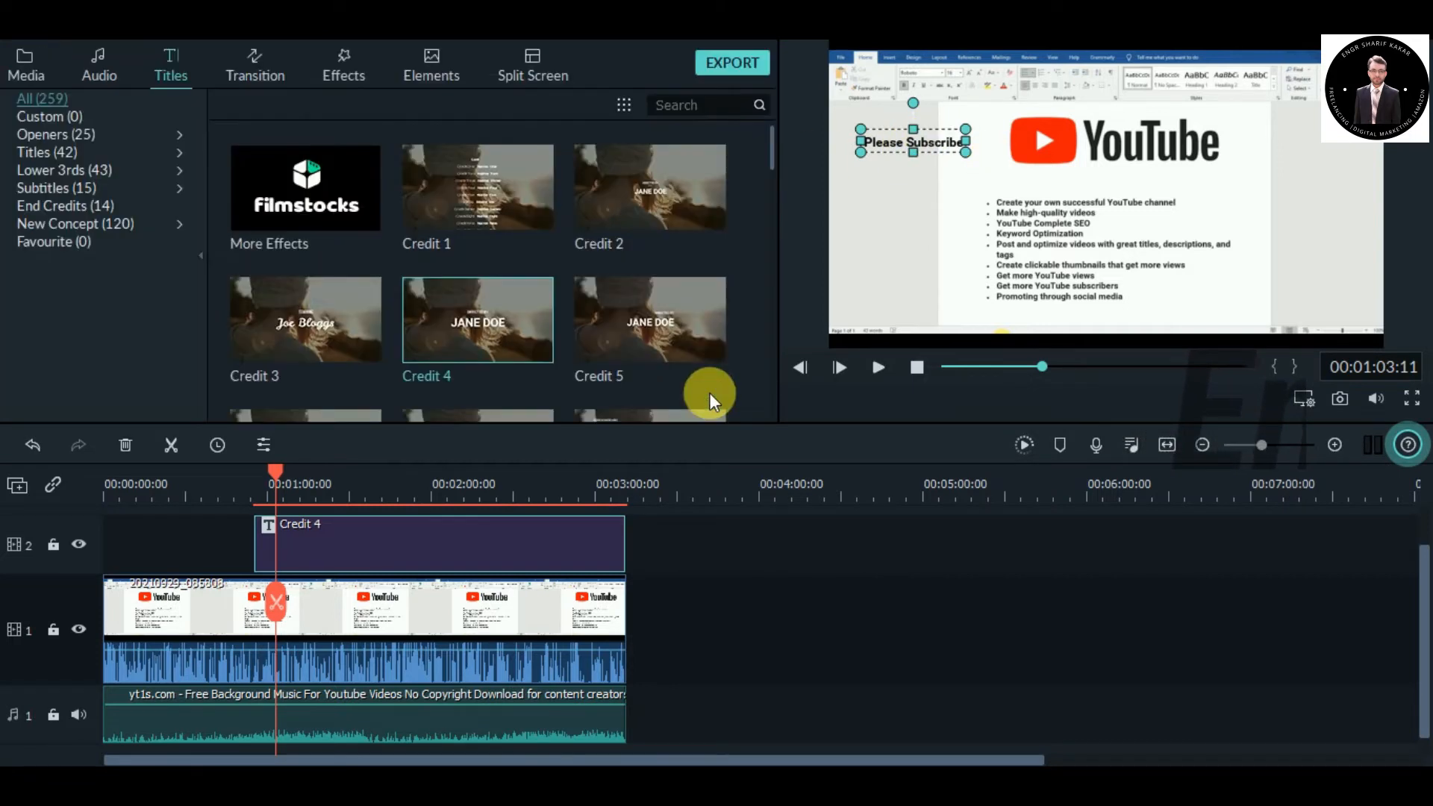
right_click(579, 534)
click(675, 347)
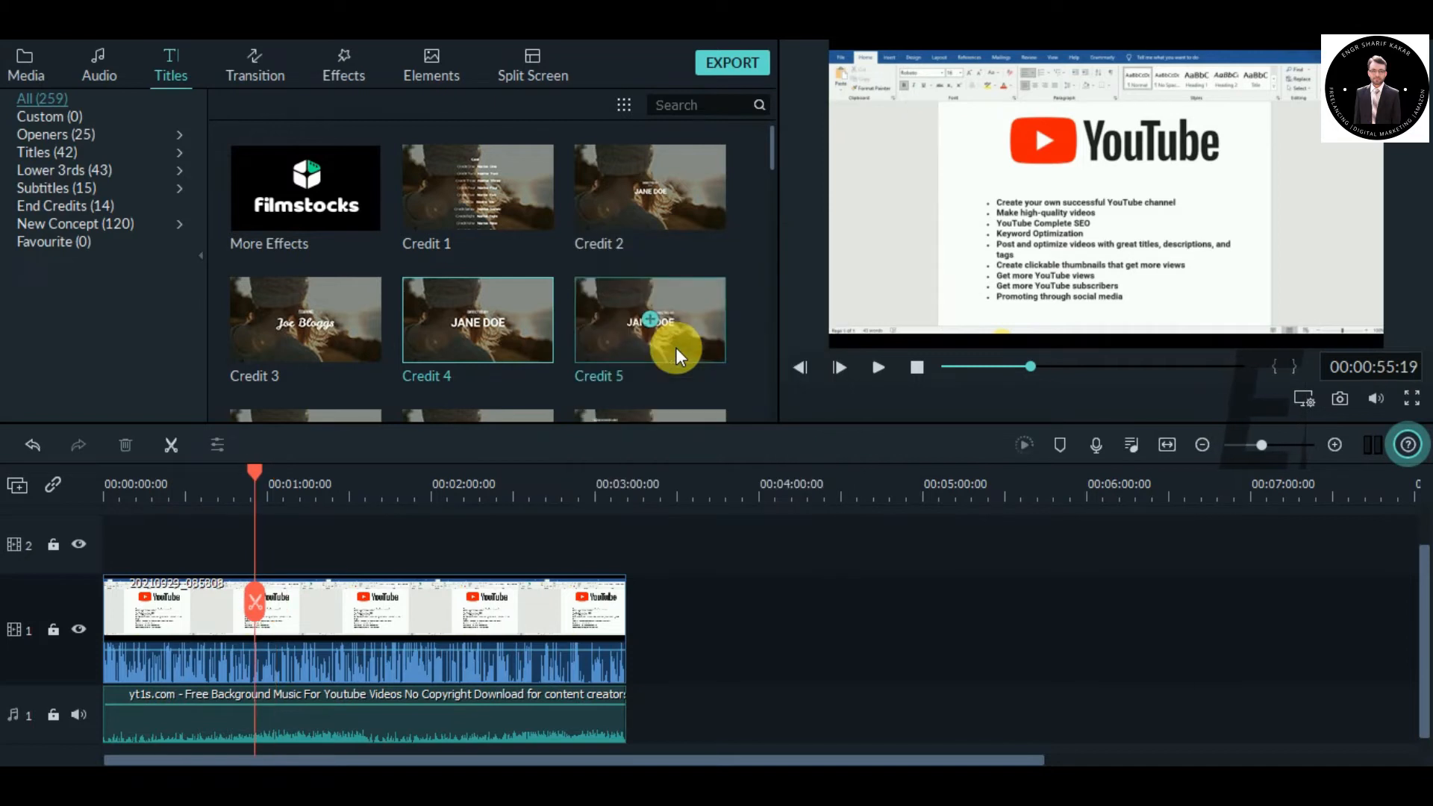
click(65, 115)
click(64, 129)
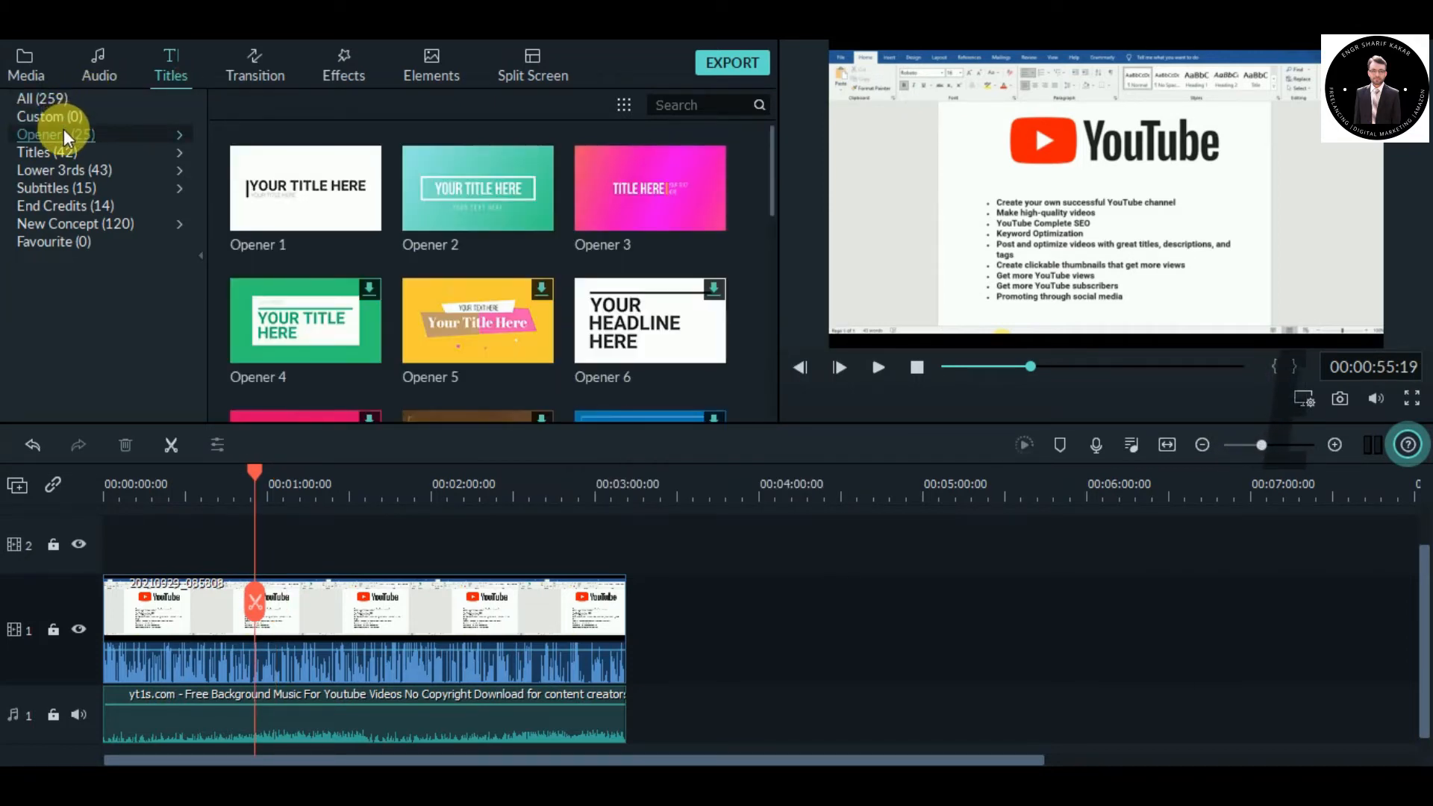
click(66, 149)
Step: Import Sub Massage.mp4 and My Video.mp4 from the Freelancing > Youtube Intro folder into the project's media folder
click(34, 64)
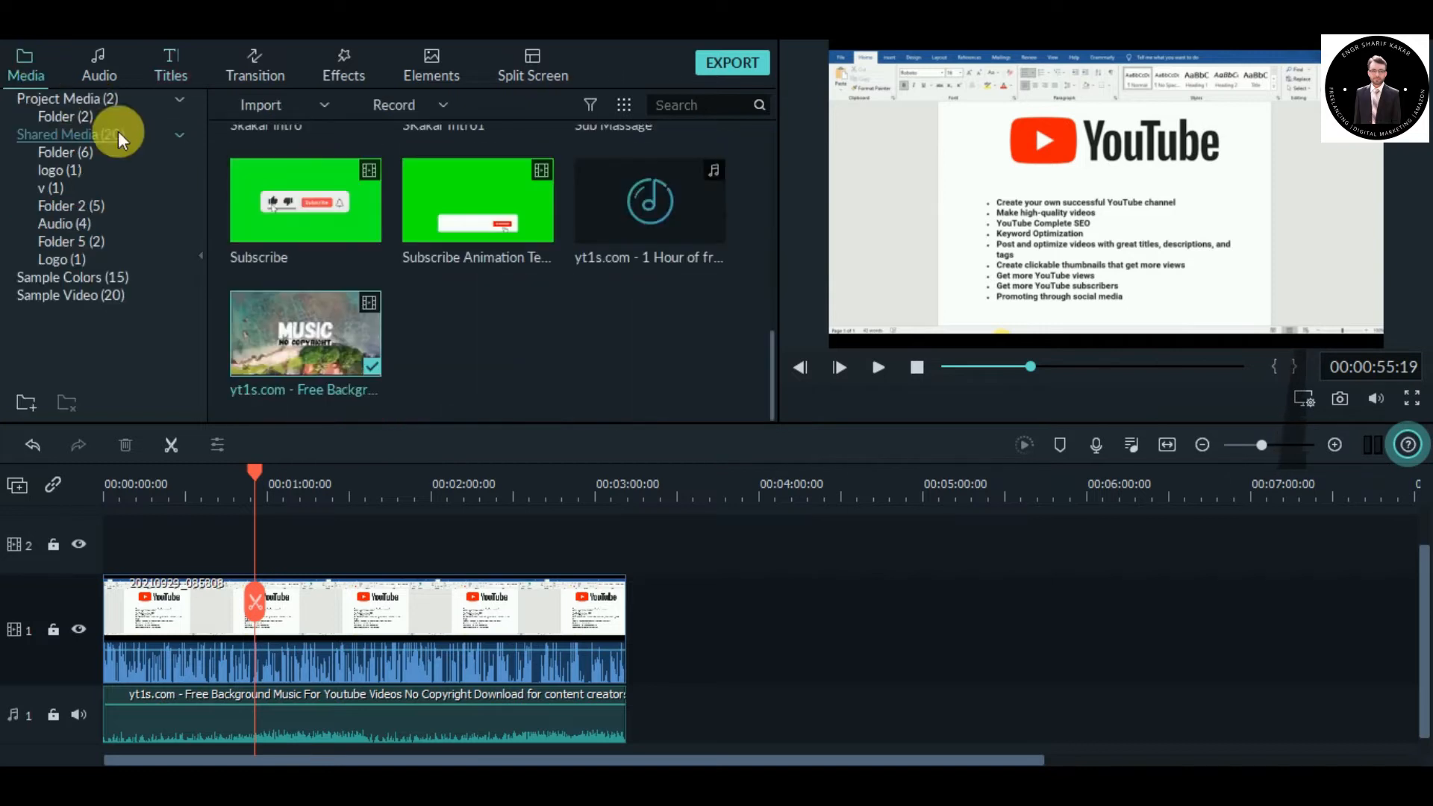
scroll(464, 245, up, 5)
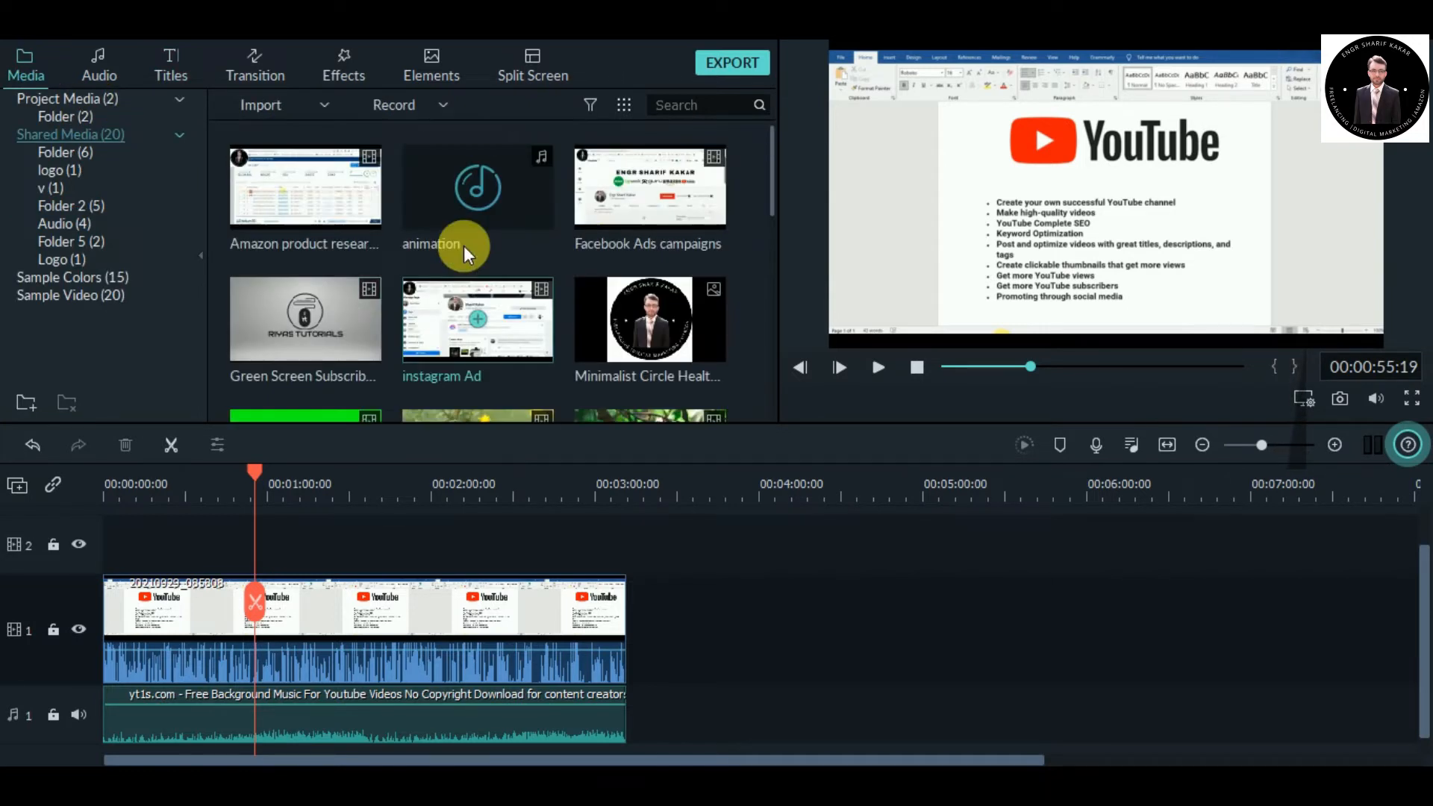
click(70, 114)
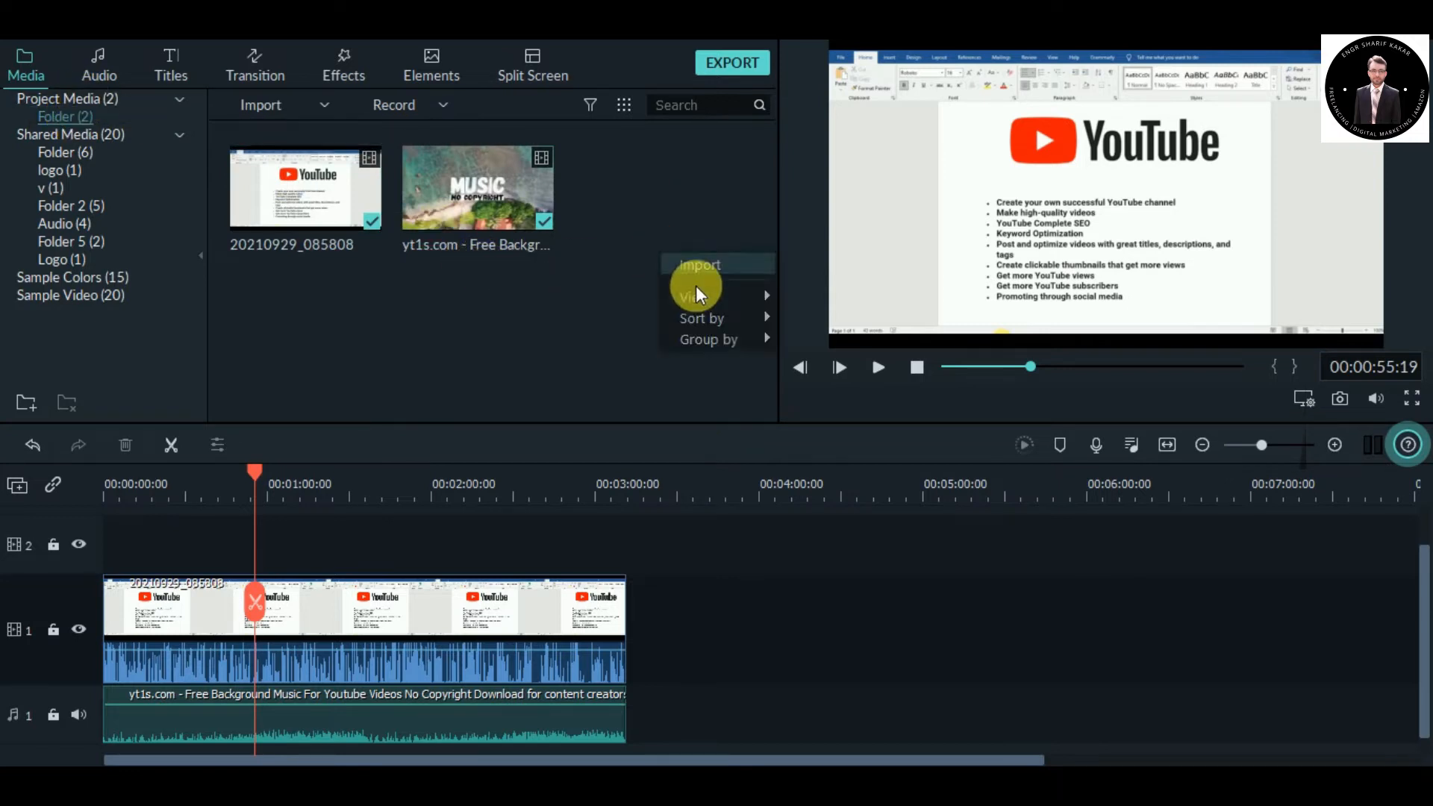
click(705, 258)
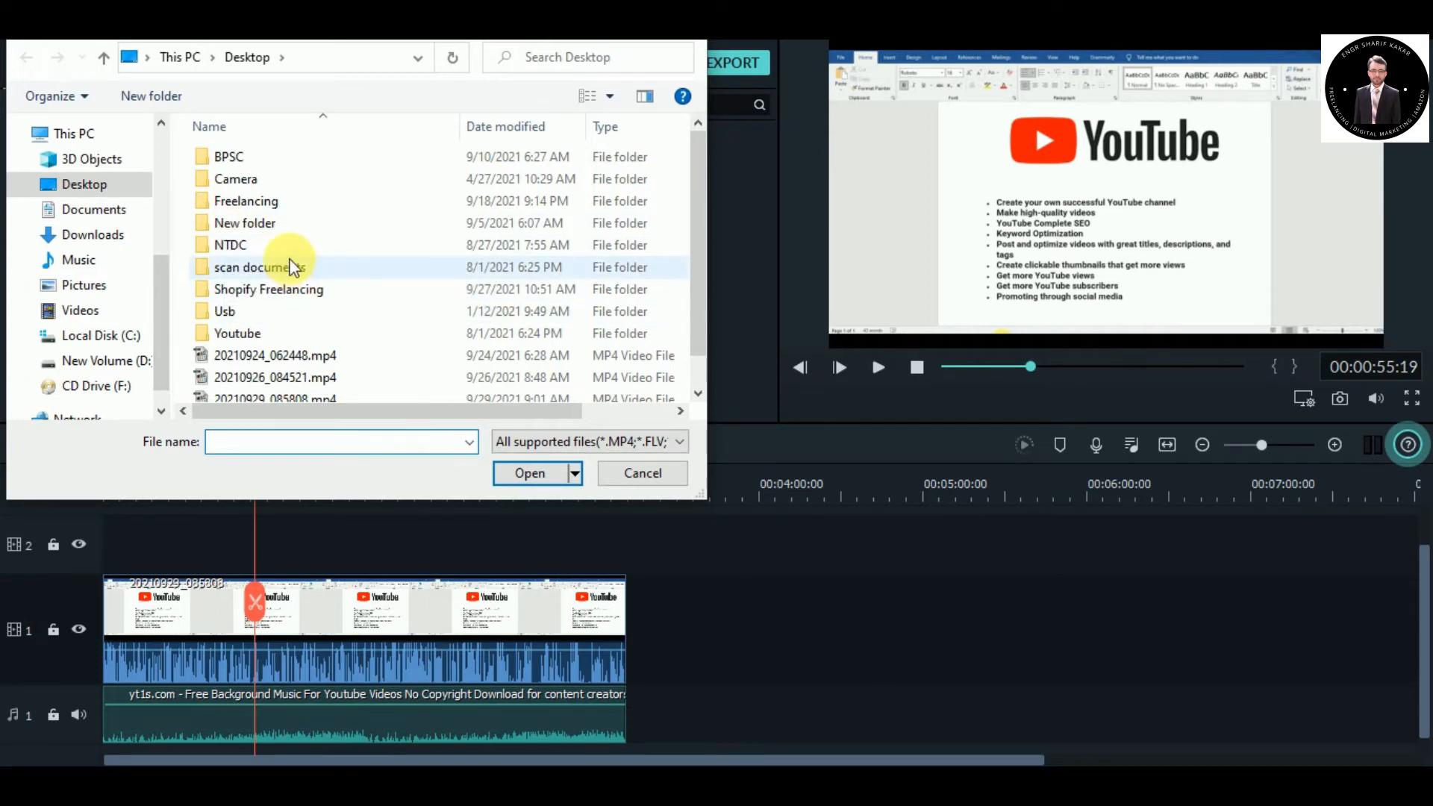
double_click(278, 203)
double_click(204, 159)
scroll(409, 368, down, 5)
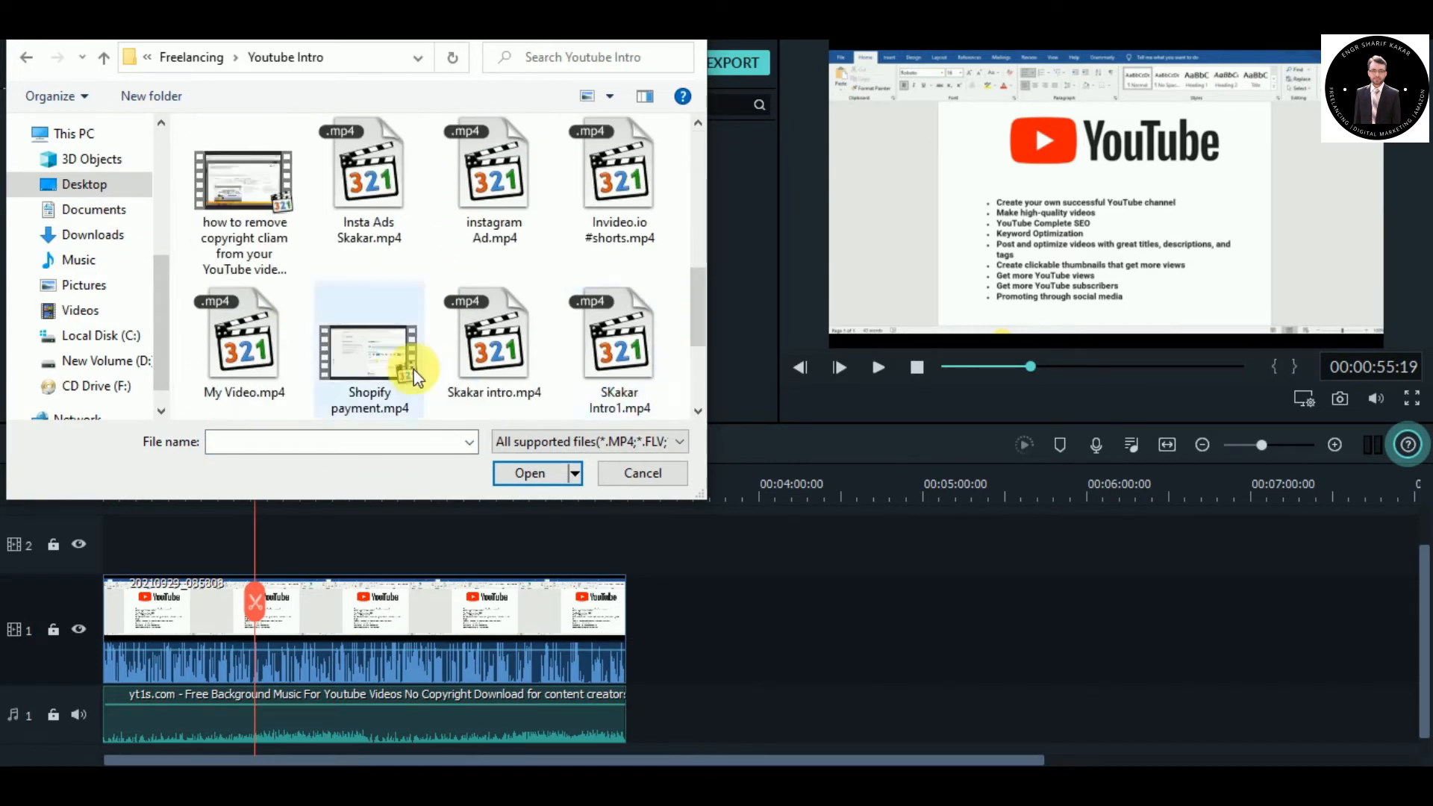
click(377, 321)
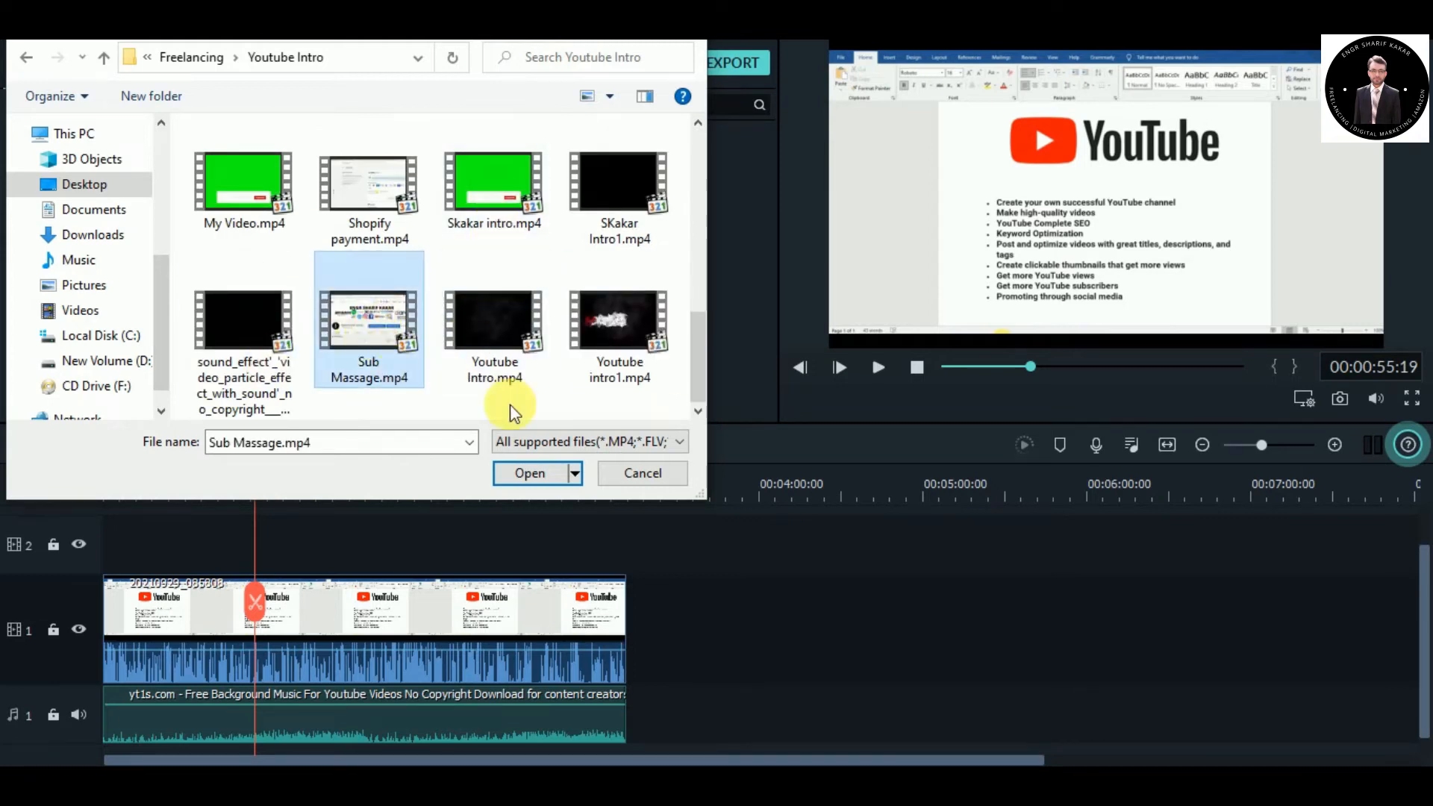
ctrl+click(275, 242)
click(530, 474)
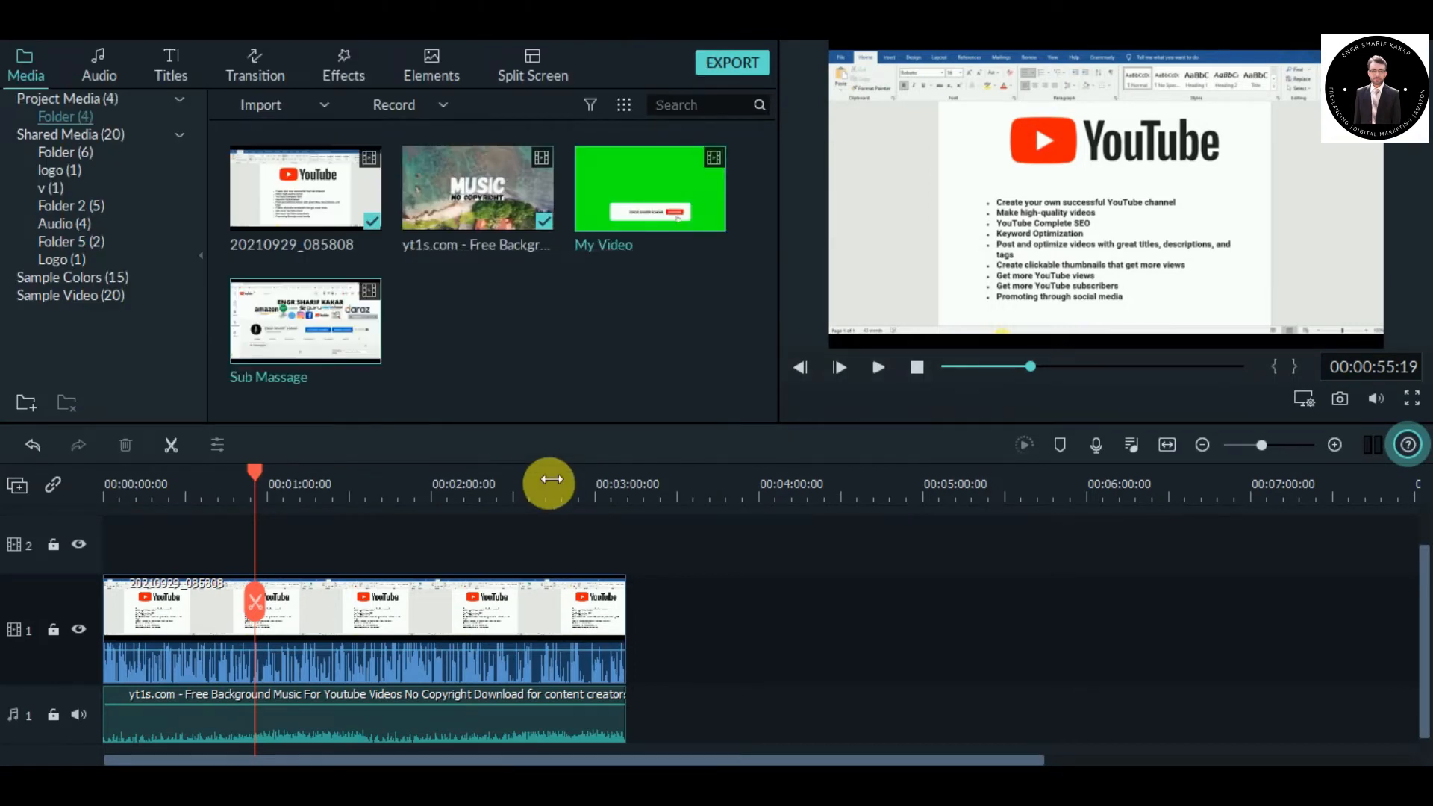
Step: Preview the Sub Massage clip and insert it into the main video on track 1 at a split made at 00:00:04:15
double_click(363, 330)
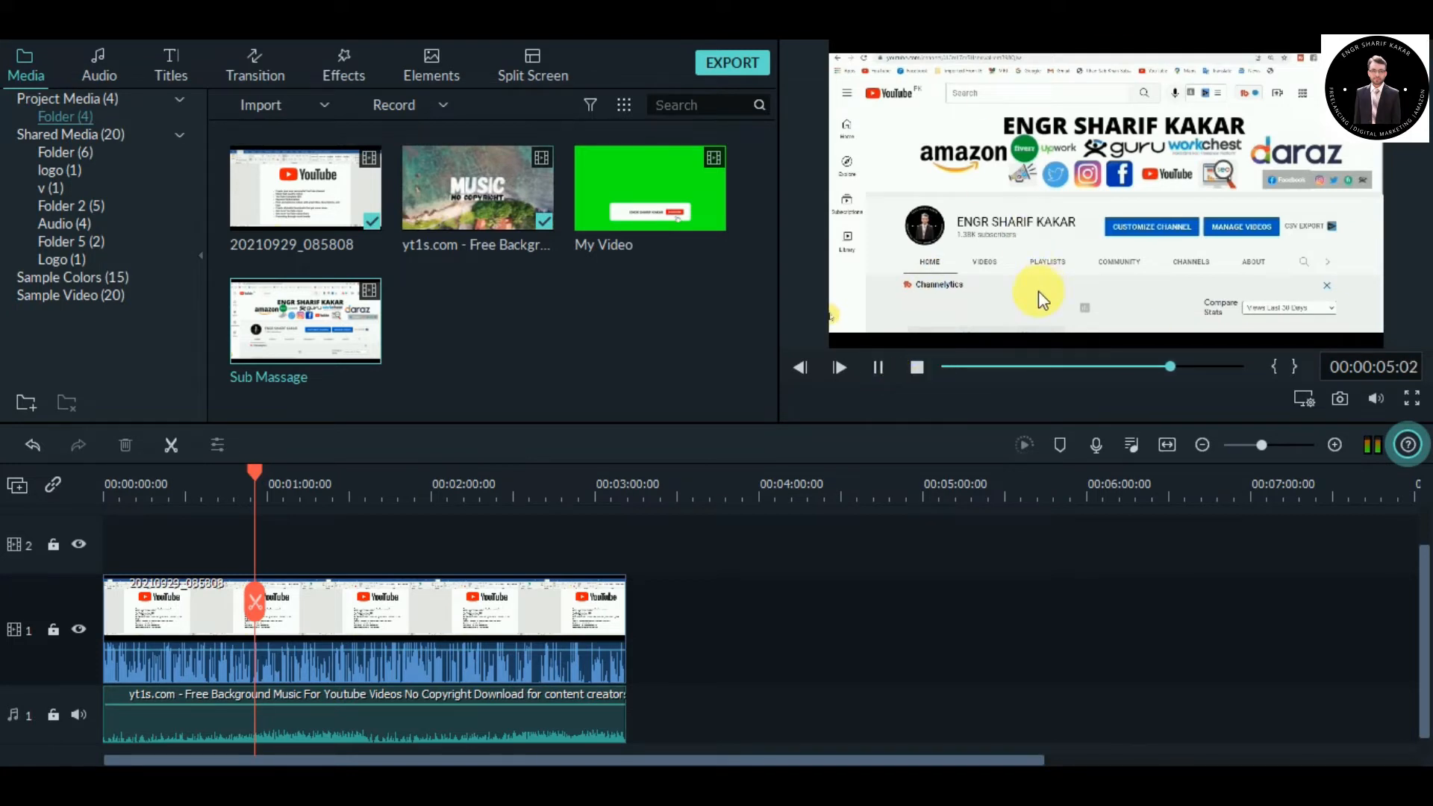
click(877, 366)
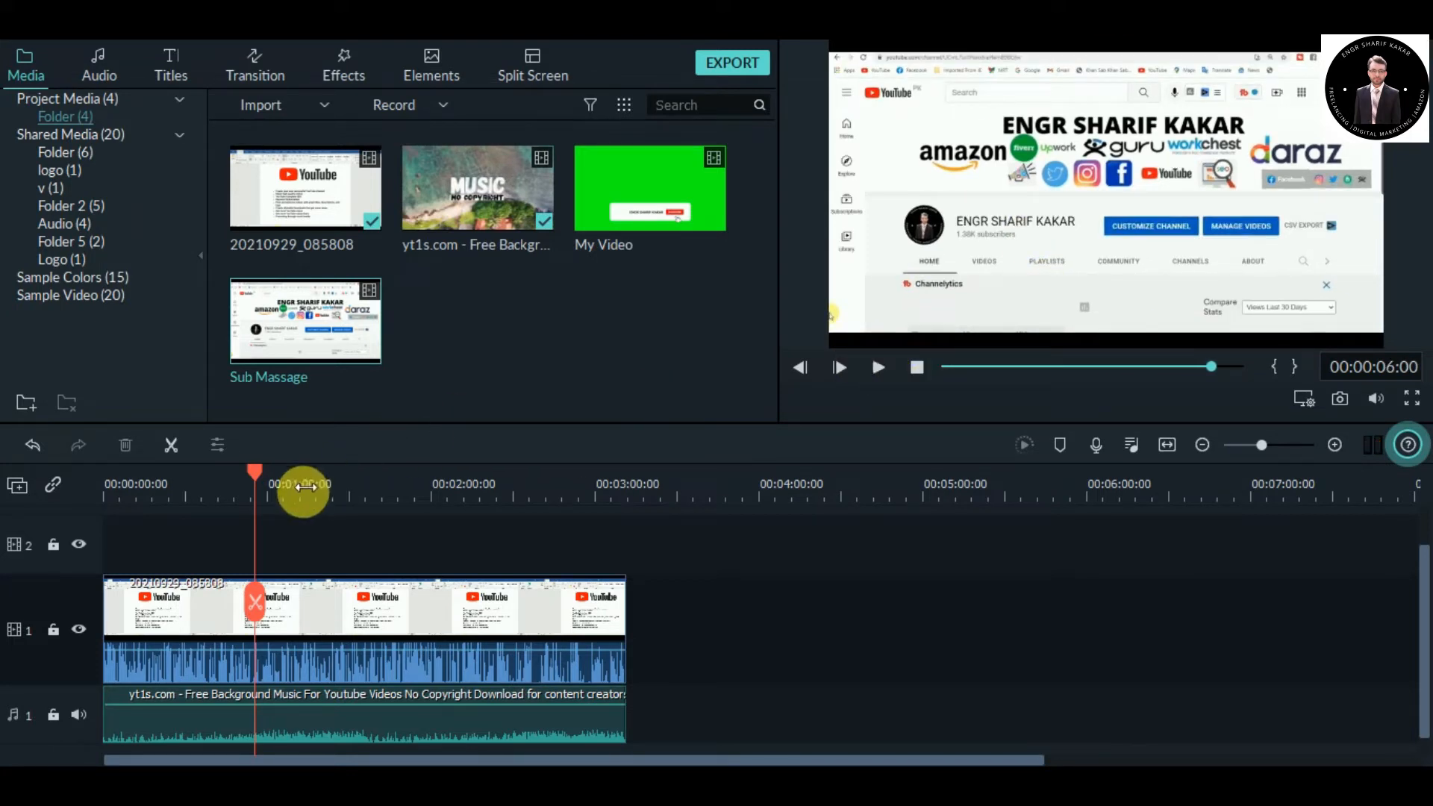
drag(252, 473, 114, 472)
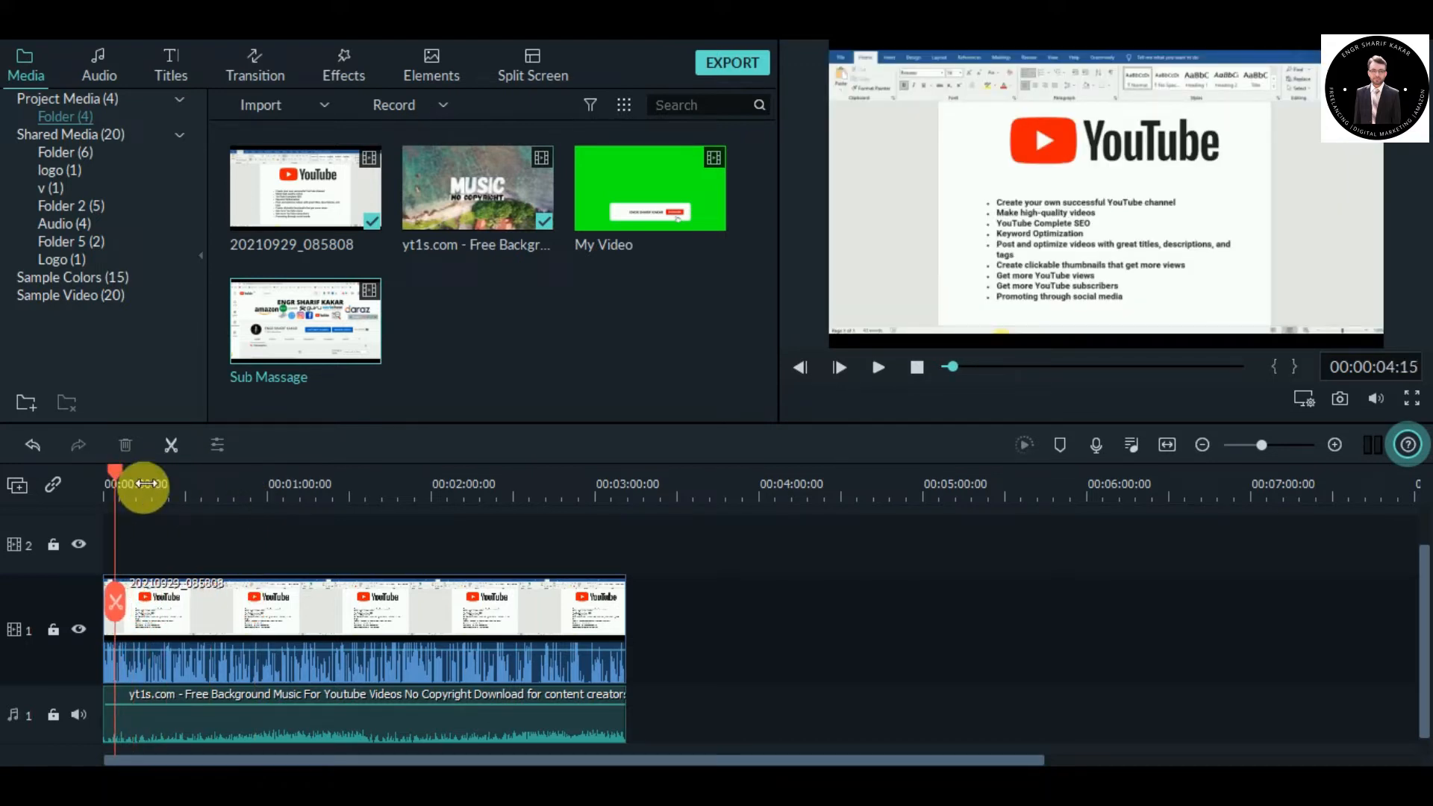
click(190, 579)
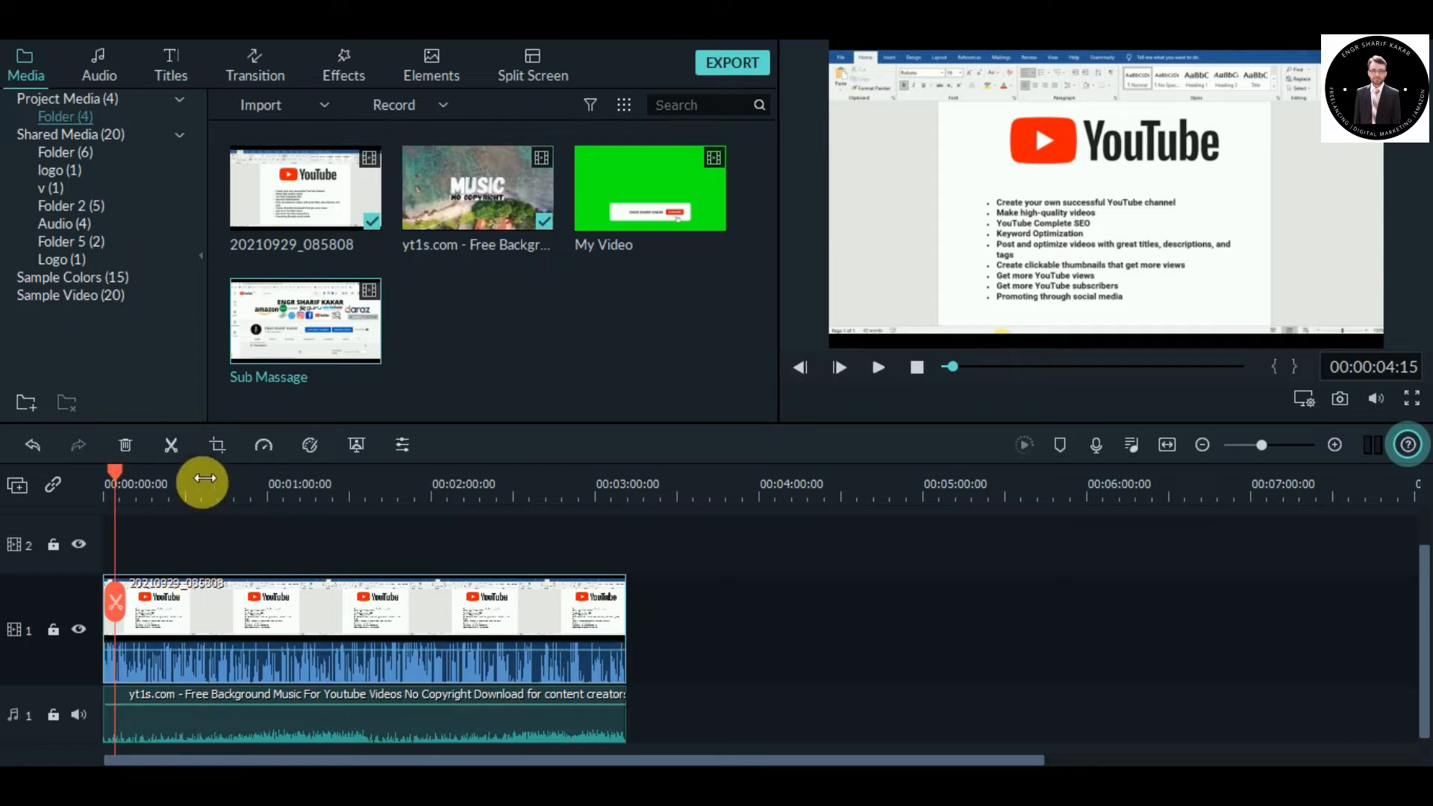
click(172, 442)
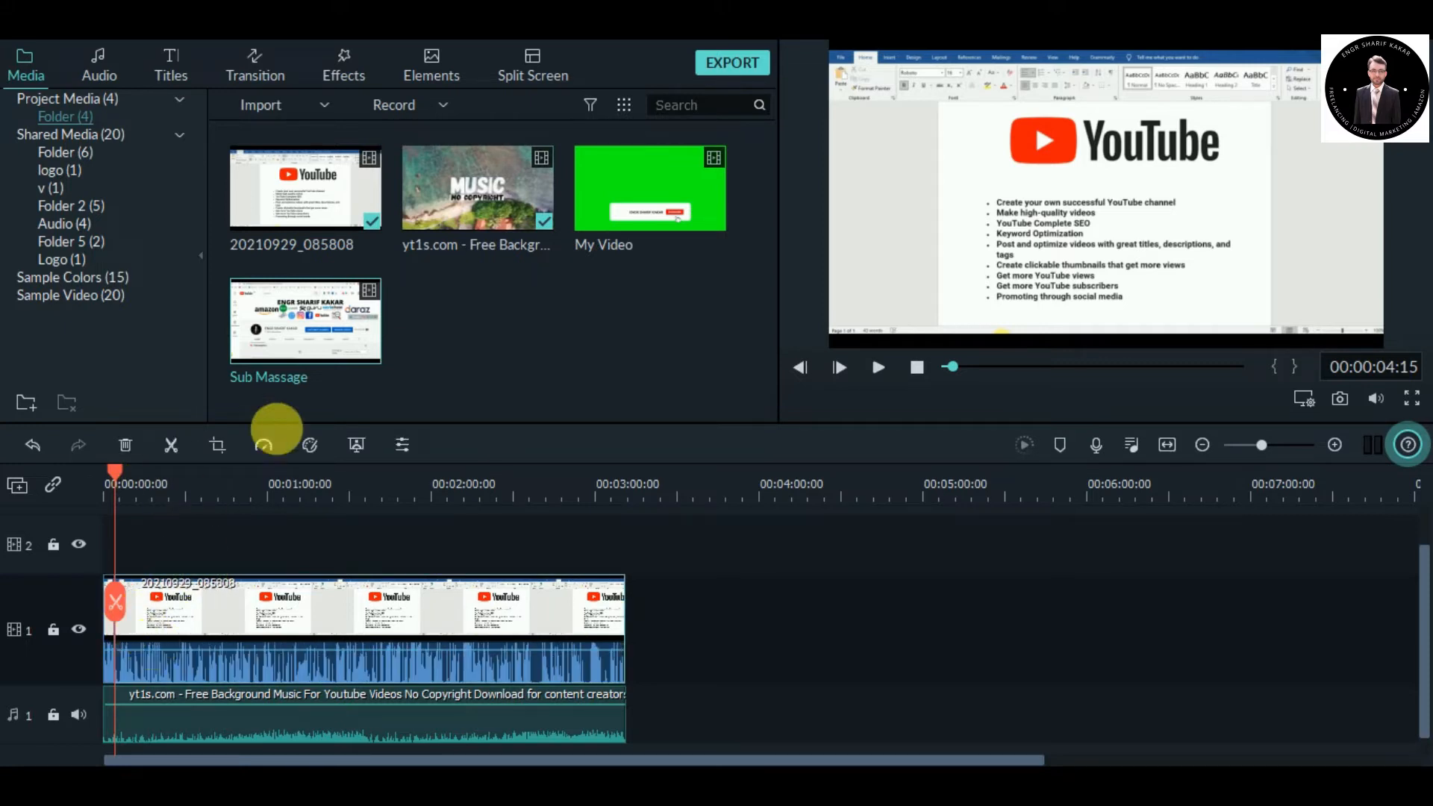
click(308, 318)
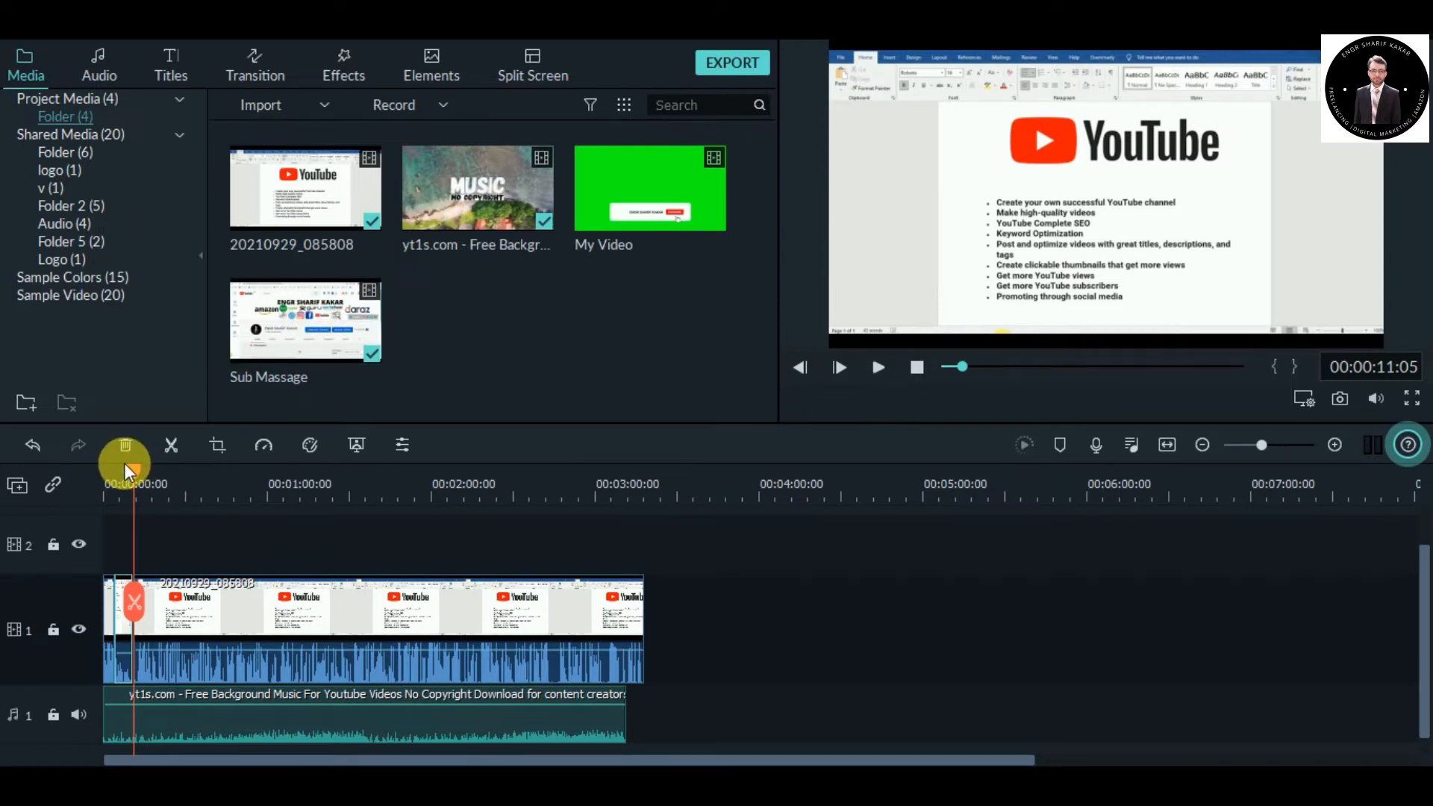
Step: Play back the start of the timeline to check the transition into the inserted Sub Massage clip
drag(136, 473, 111, 476)
click(842, 362)
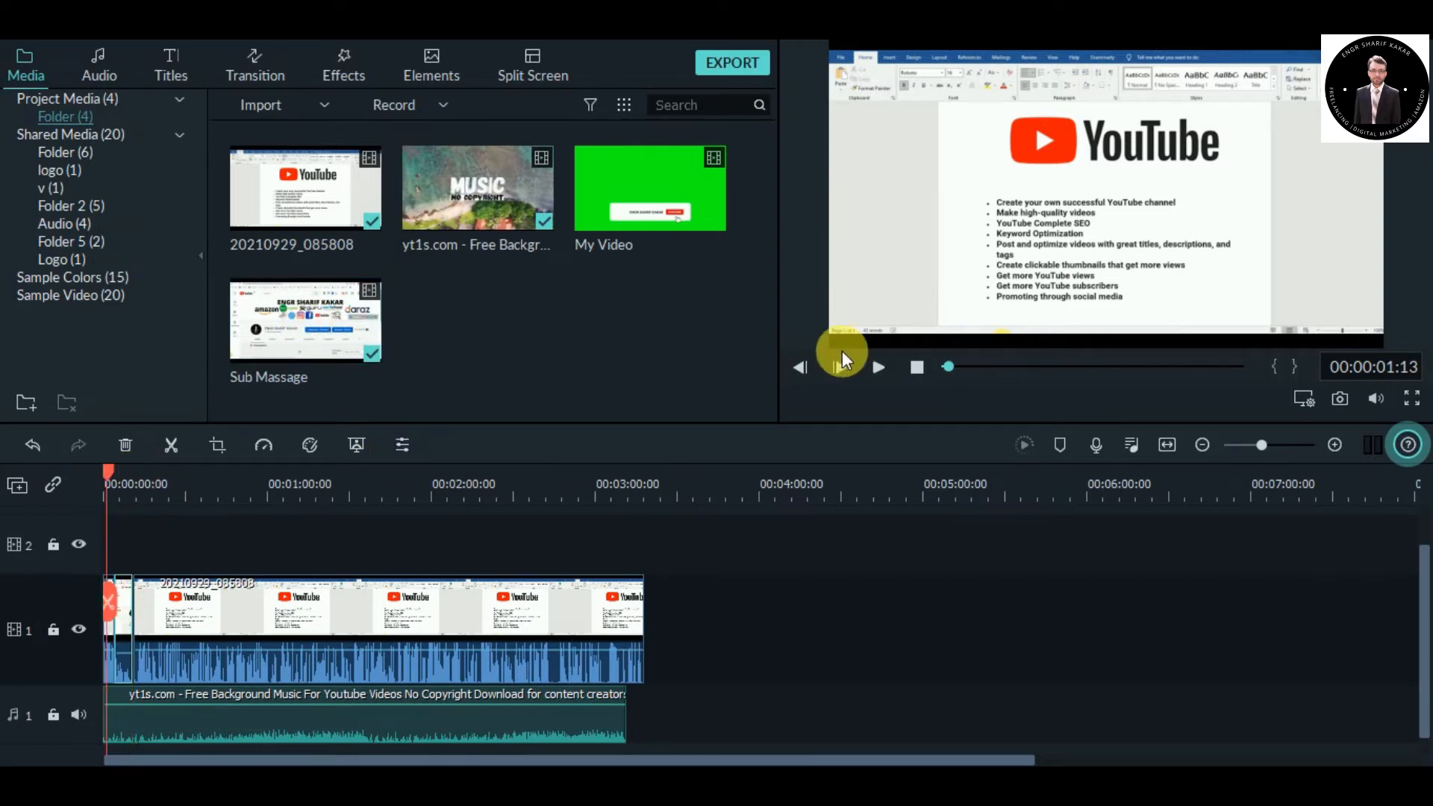
click(871, 369)
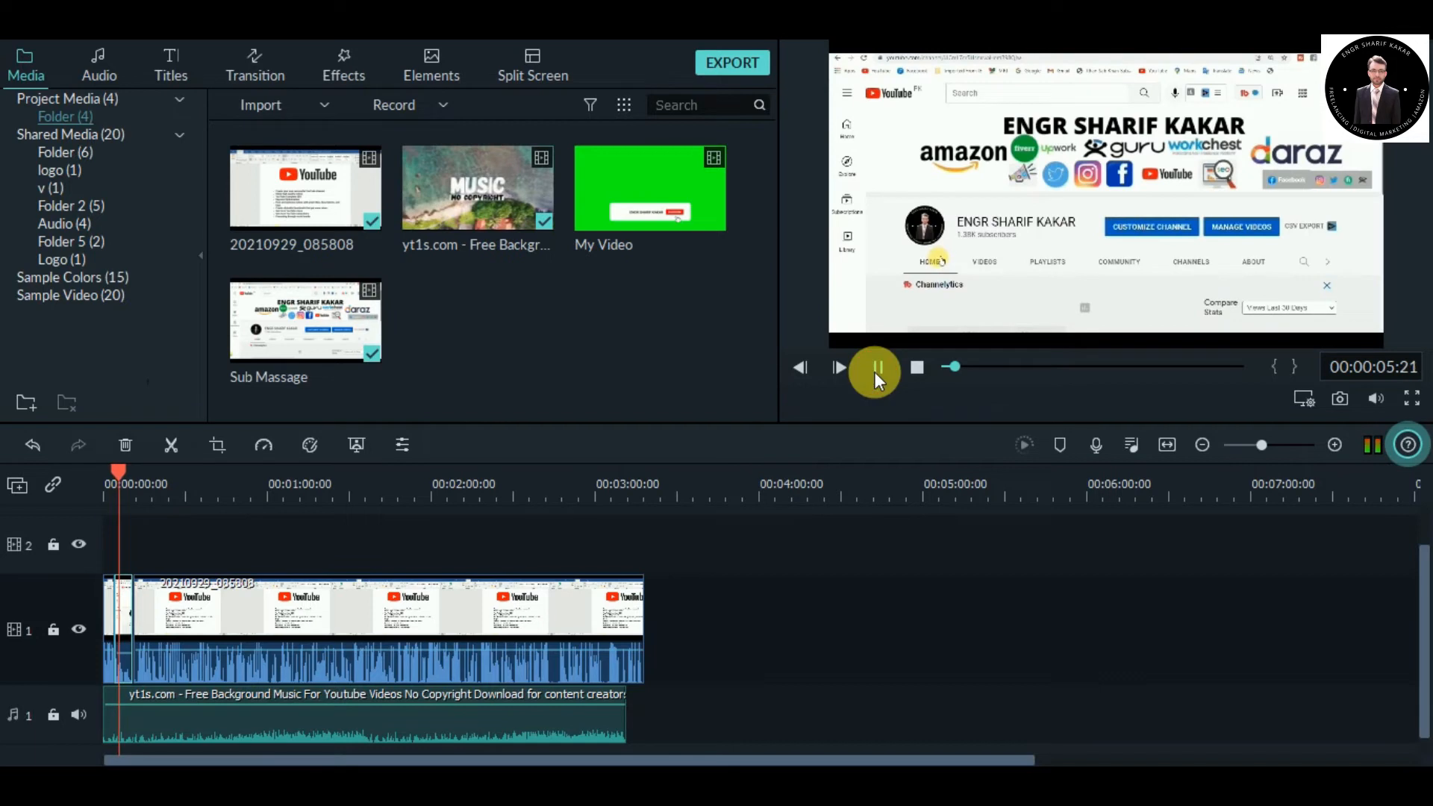
click(875, 369)
Step: Place the My Video green-screen clip on track 2 above the Sub Massage clip and preview the overlay
mouse_move(118, 468)
mouse_down()
mouse_move(103, 467)
mouse_move(115, 469)
mouse_up()
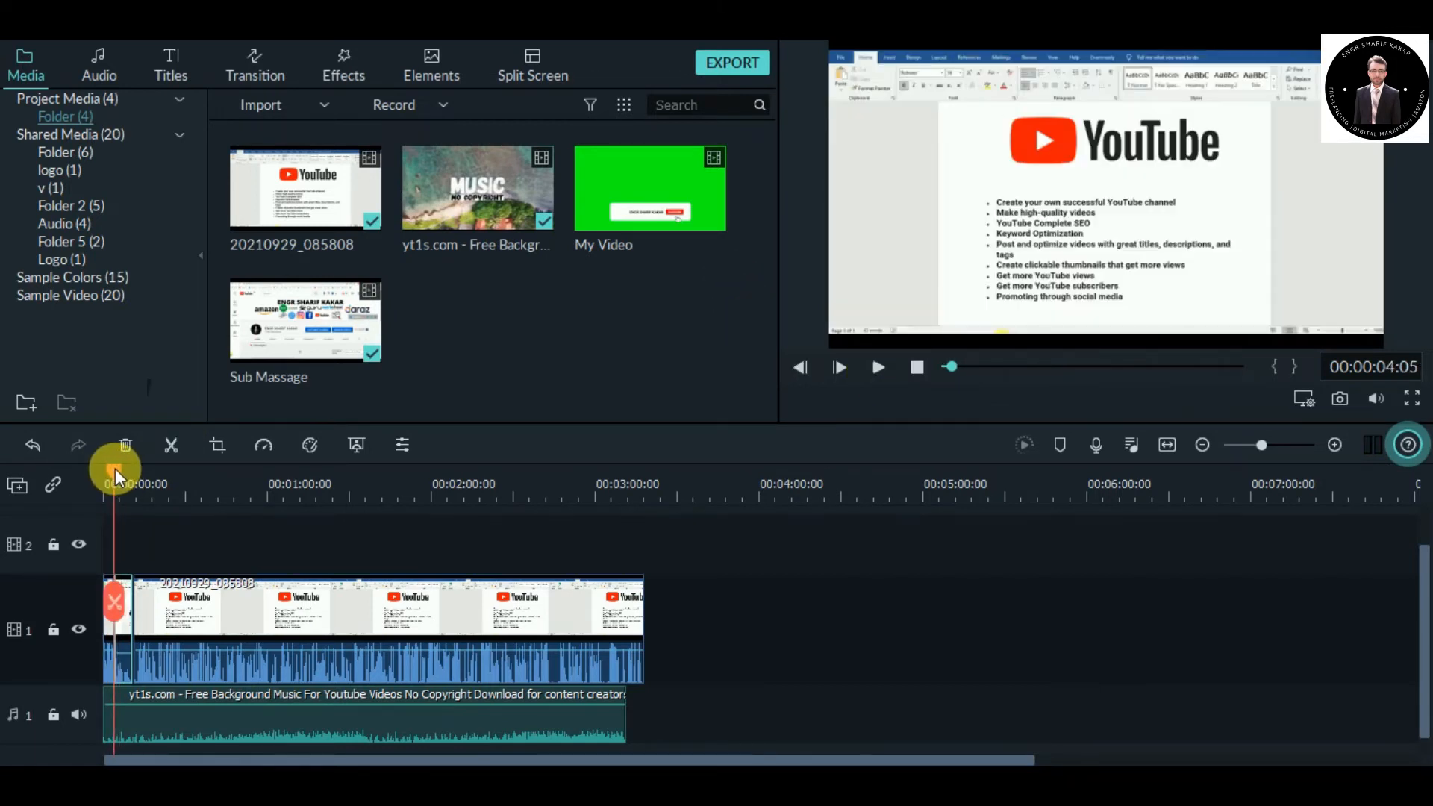
drag(628, 208, 123, 543)
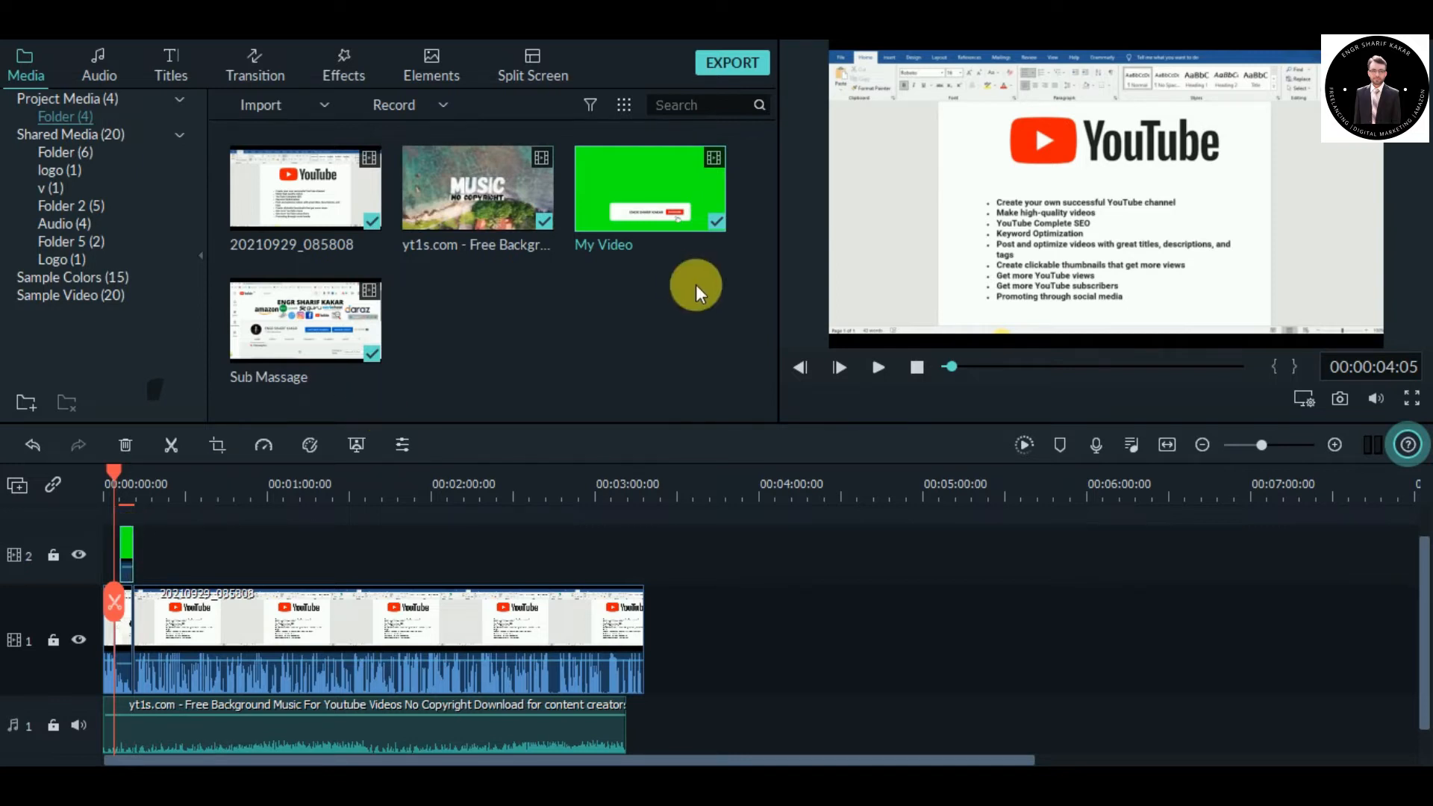
click(884, 365)
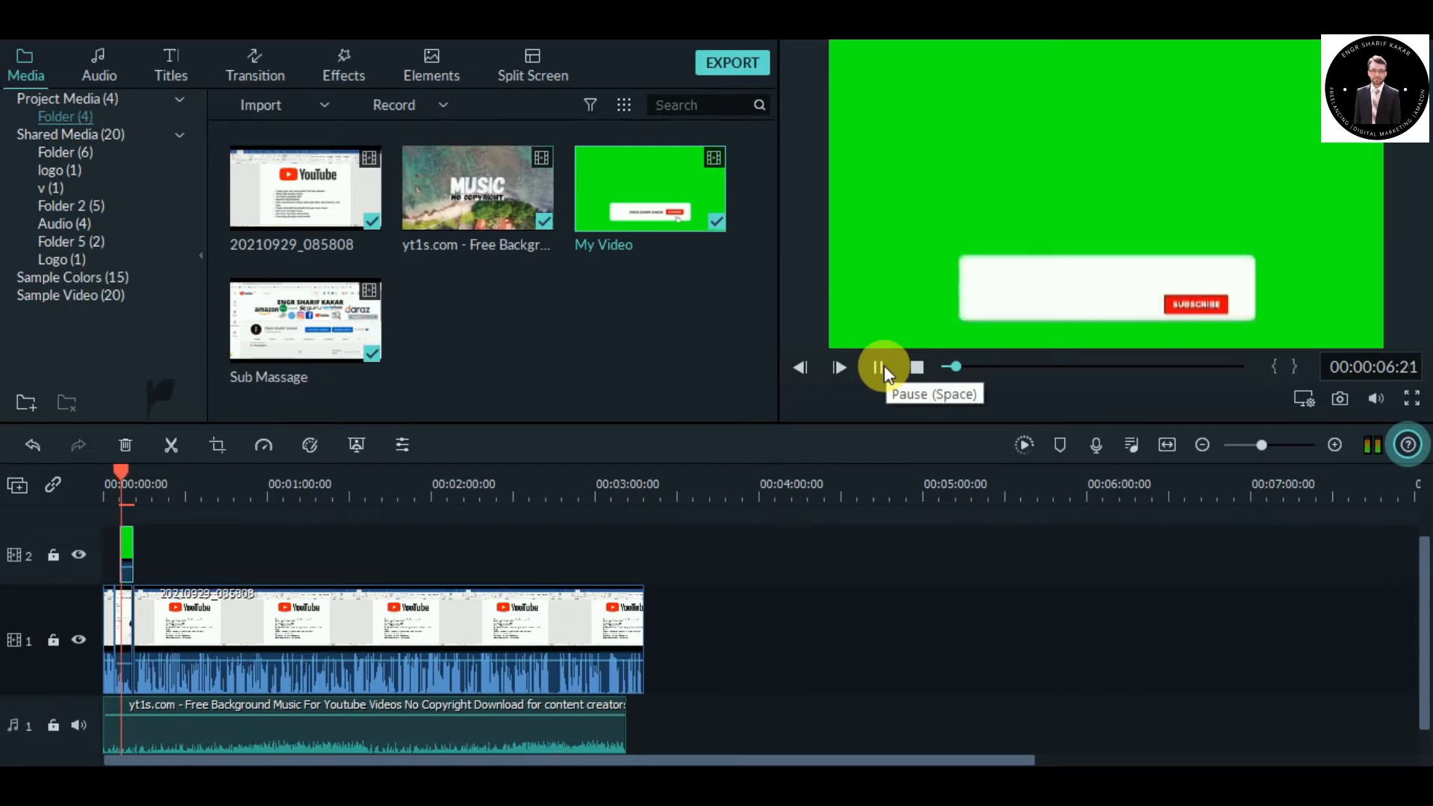
click(883, 365)
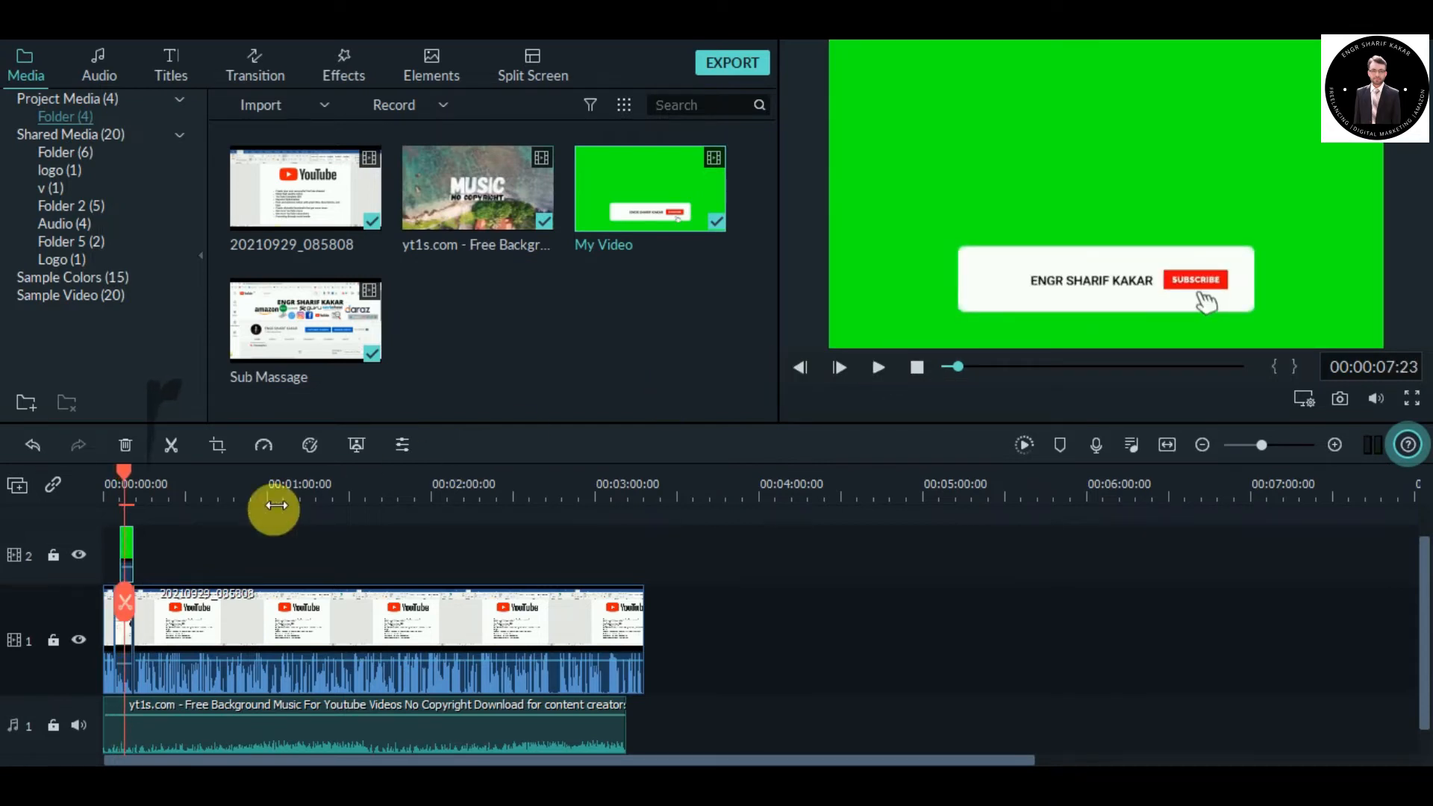
Step: Key out the green background of the My Video clip with a chroma key offset of 2 and play back the result
drag(128, 472, 100, 482)
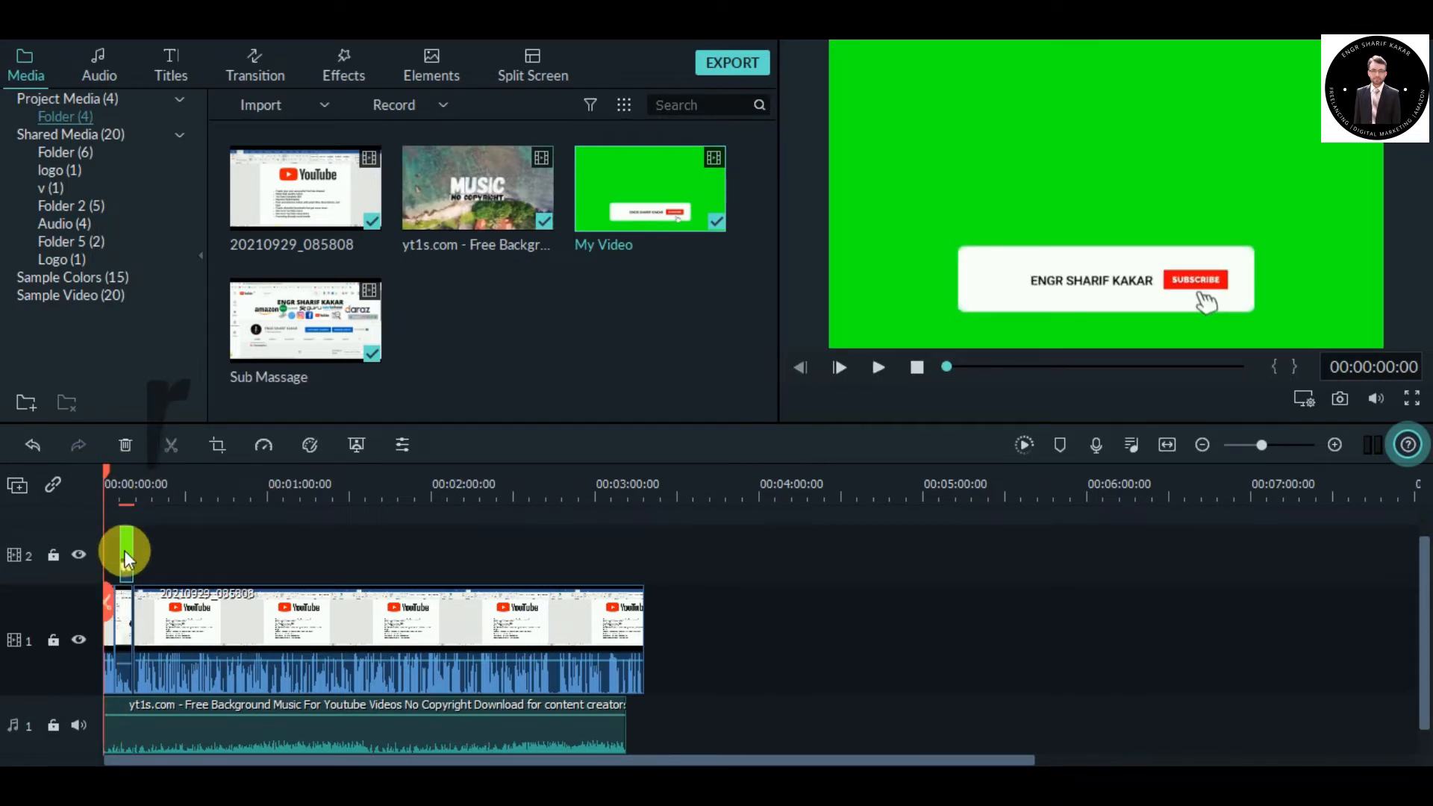
right_click(124, 552)
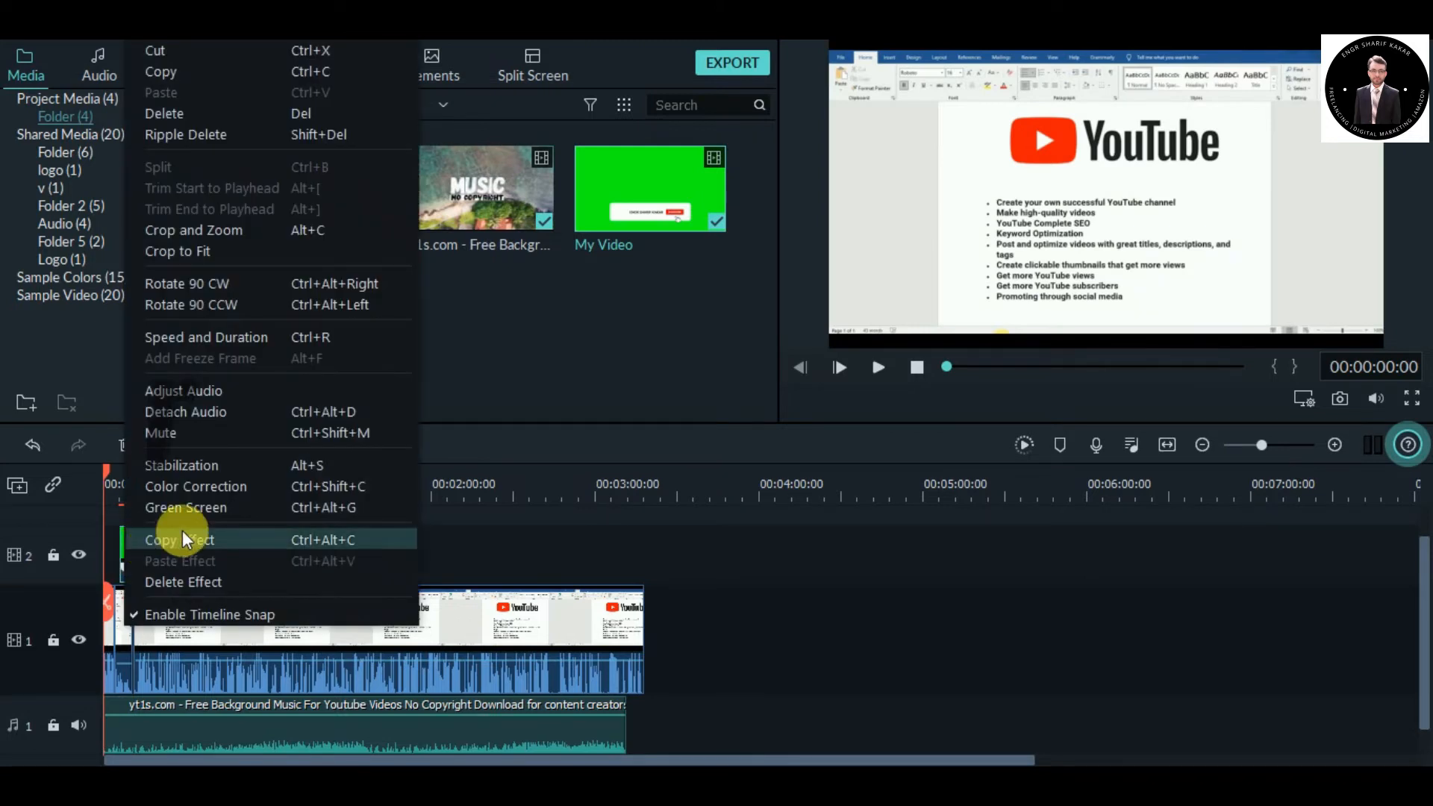
click(186, 508)
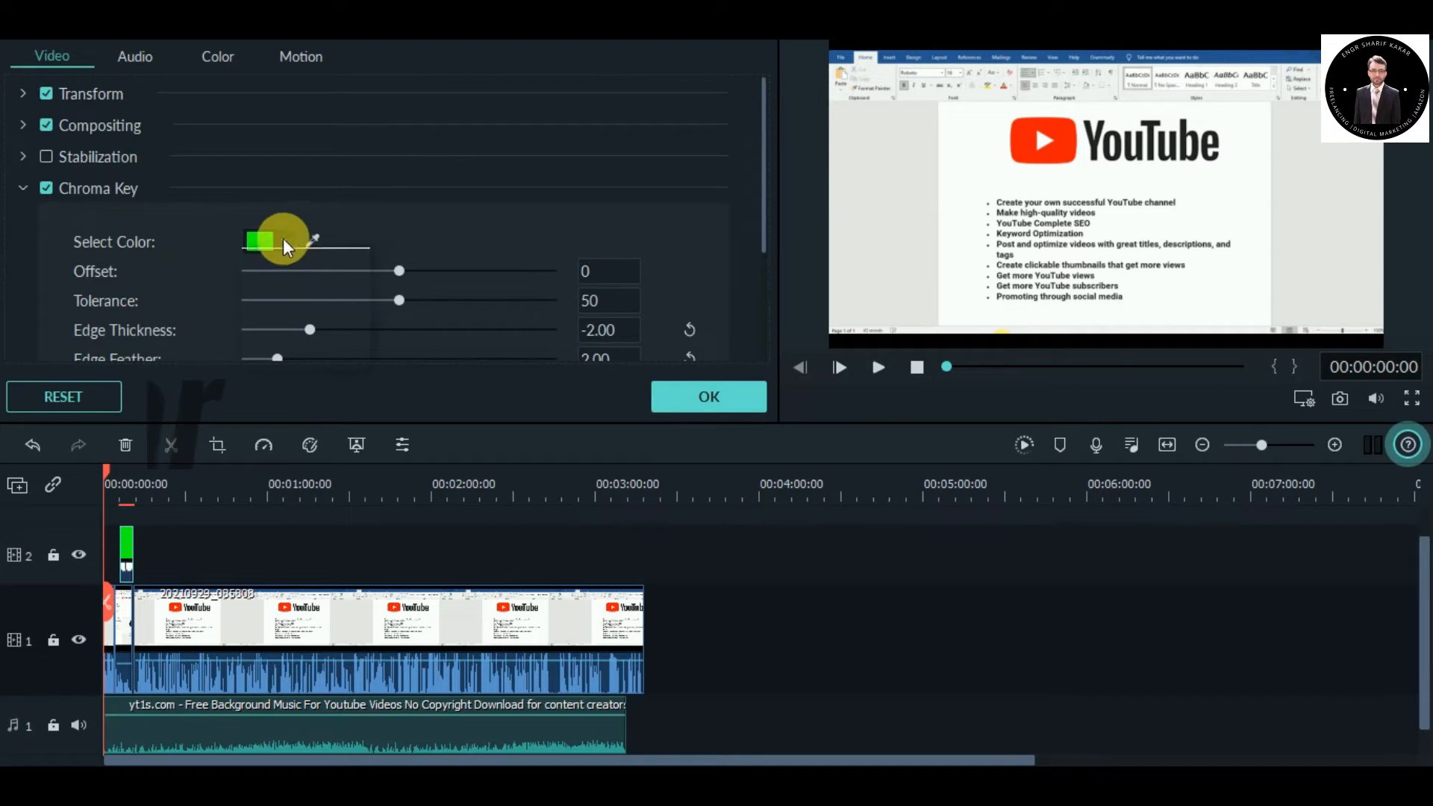
click(288, 242)
click(353, 356)
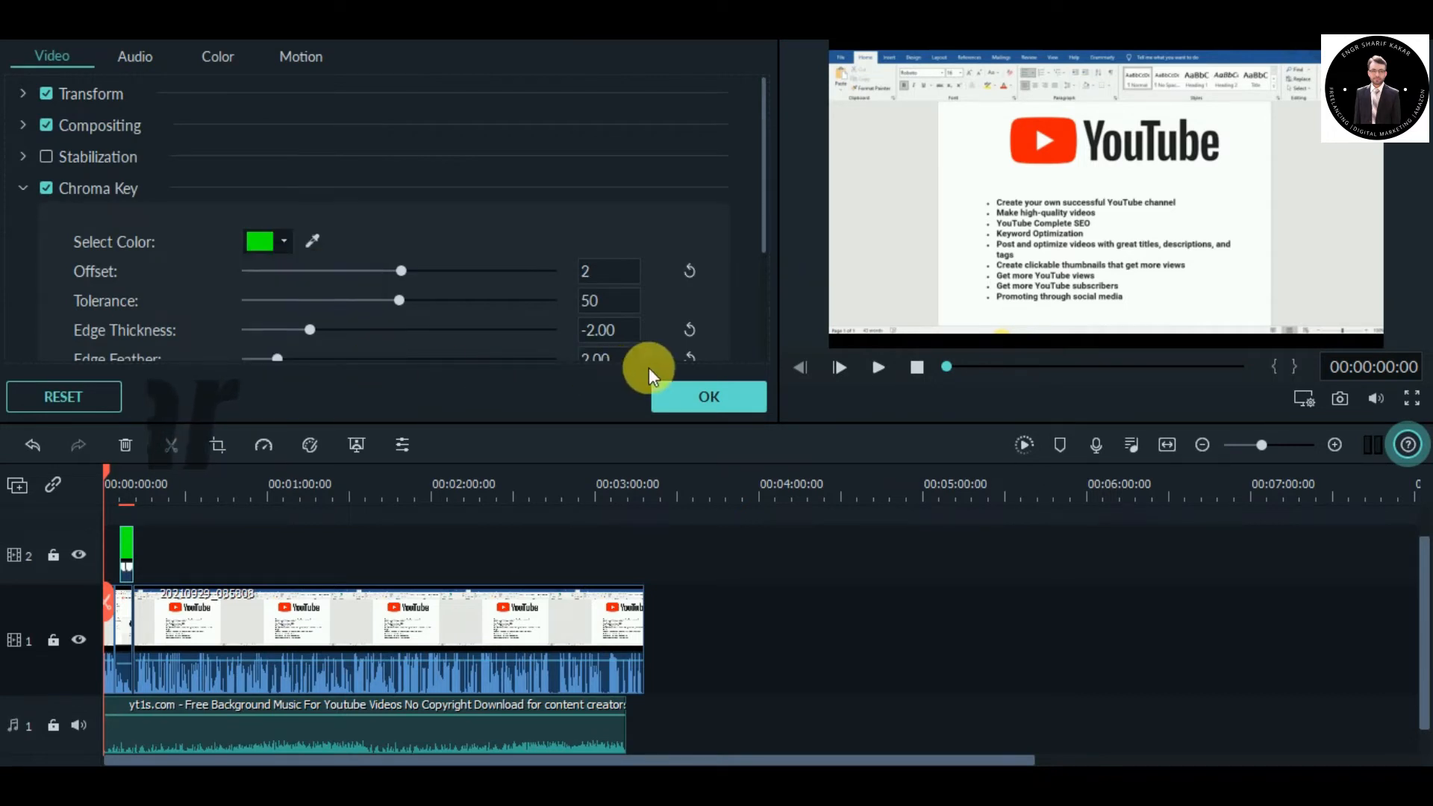
click(669, 394)
click(870, 366)
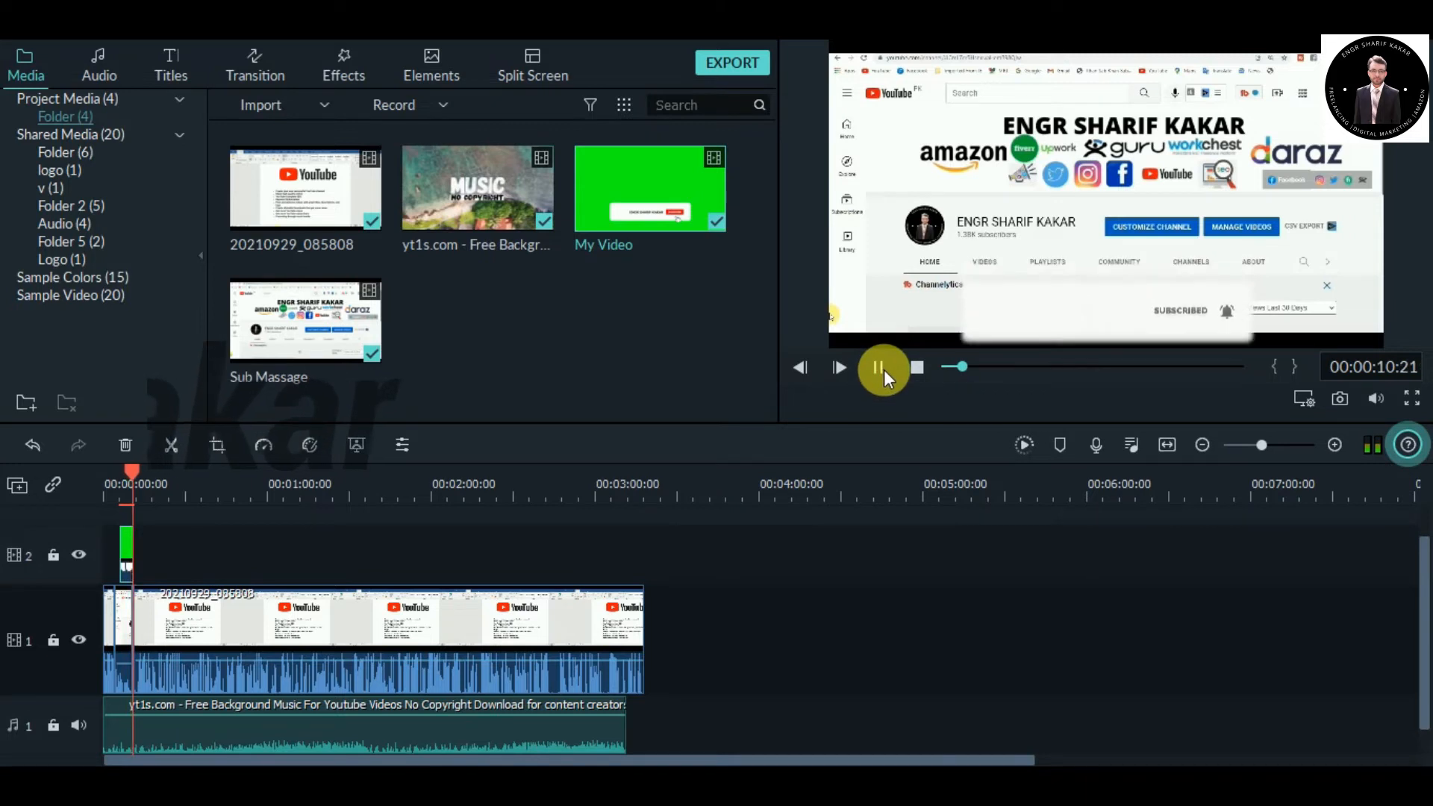
click(879, 368)
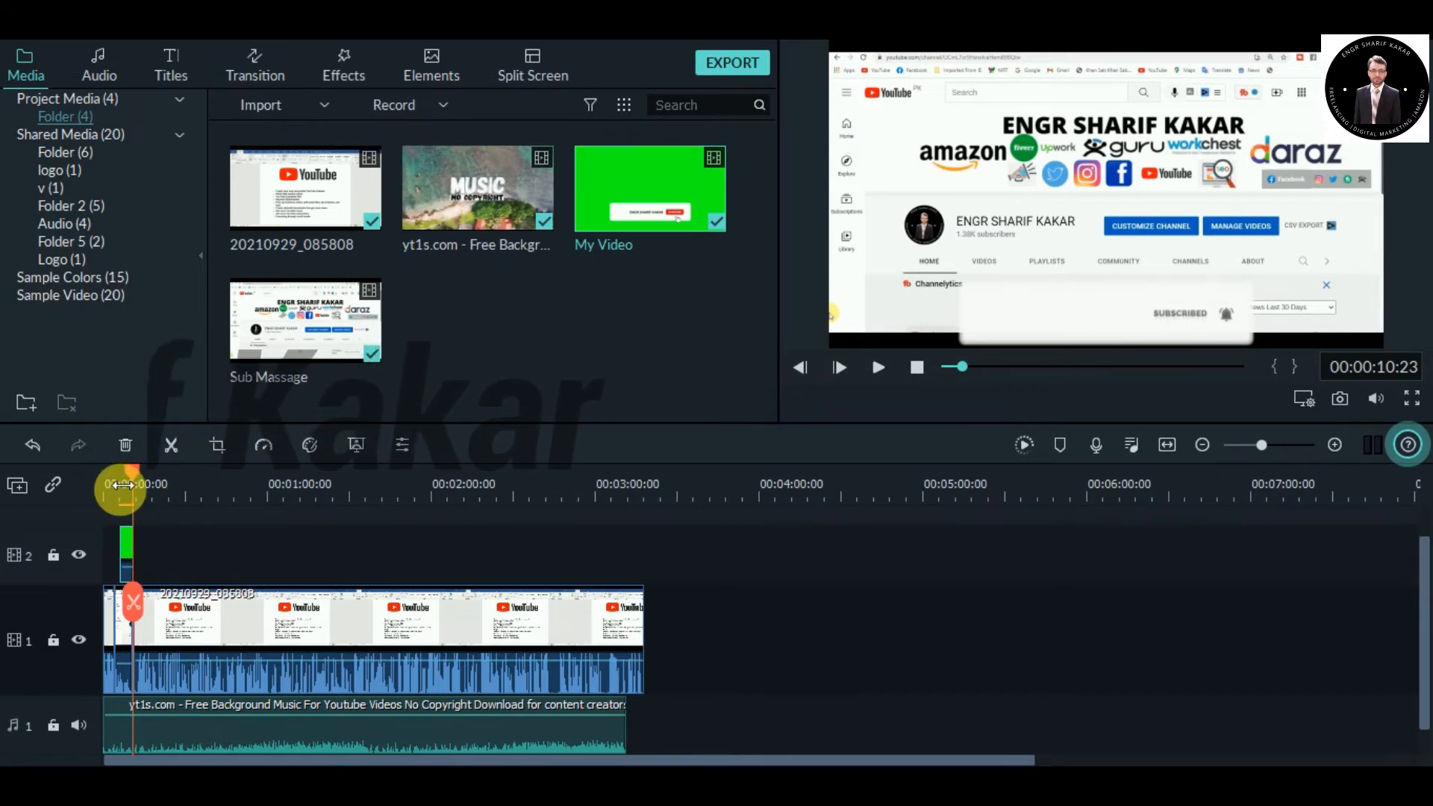
Step: Undo the chroma key, the My Video overlay, the Sub Massage insertion and the split of the main clip
key(ctrl+z)
key(ctrl+z)
key(ctrl+z)
key(ctrl+z)
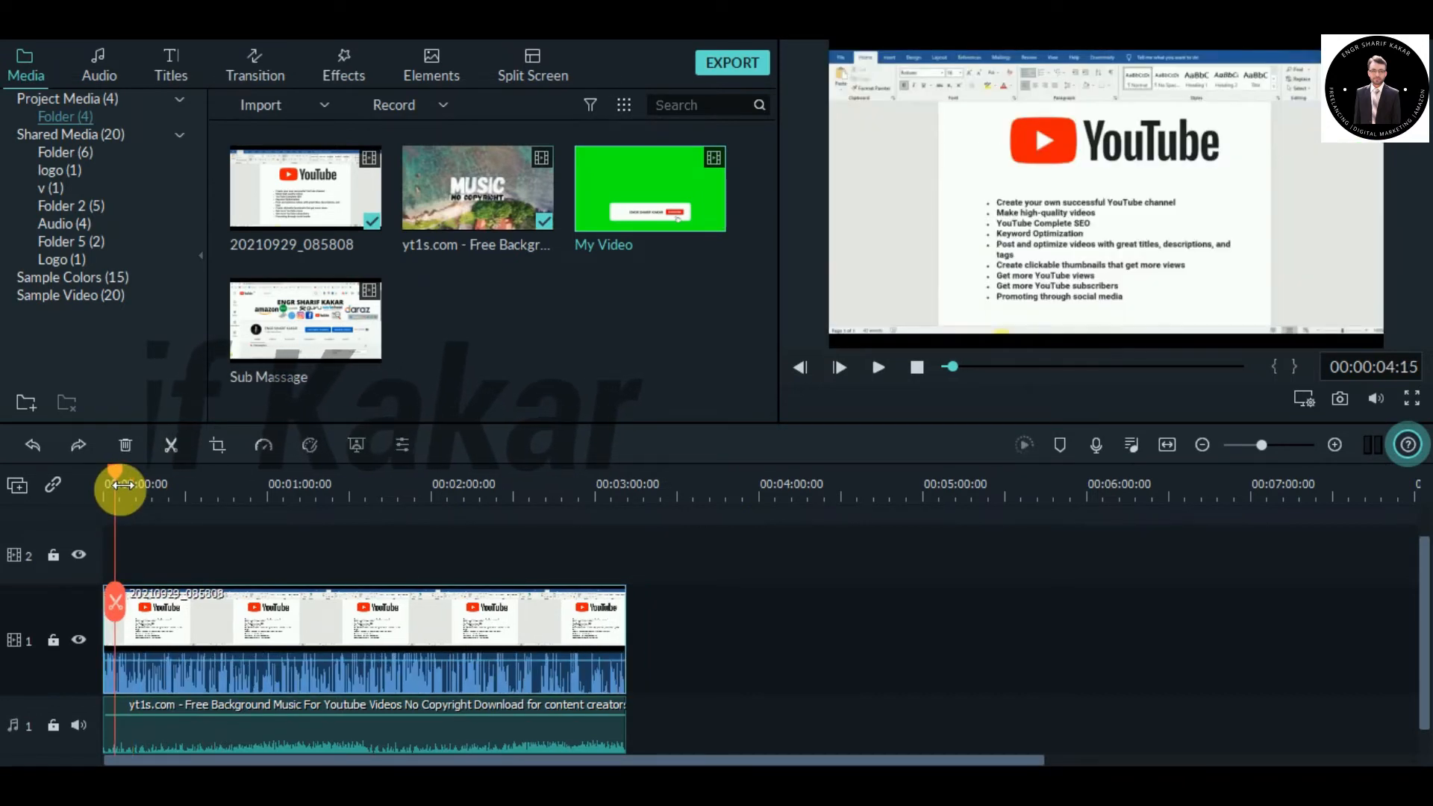
click(764, 679)
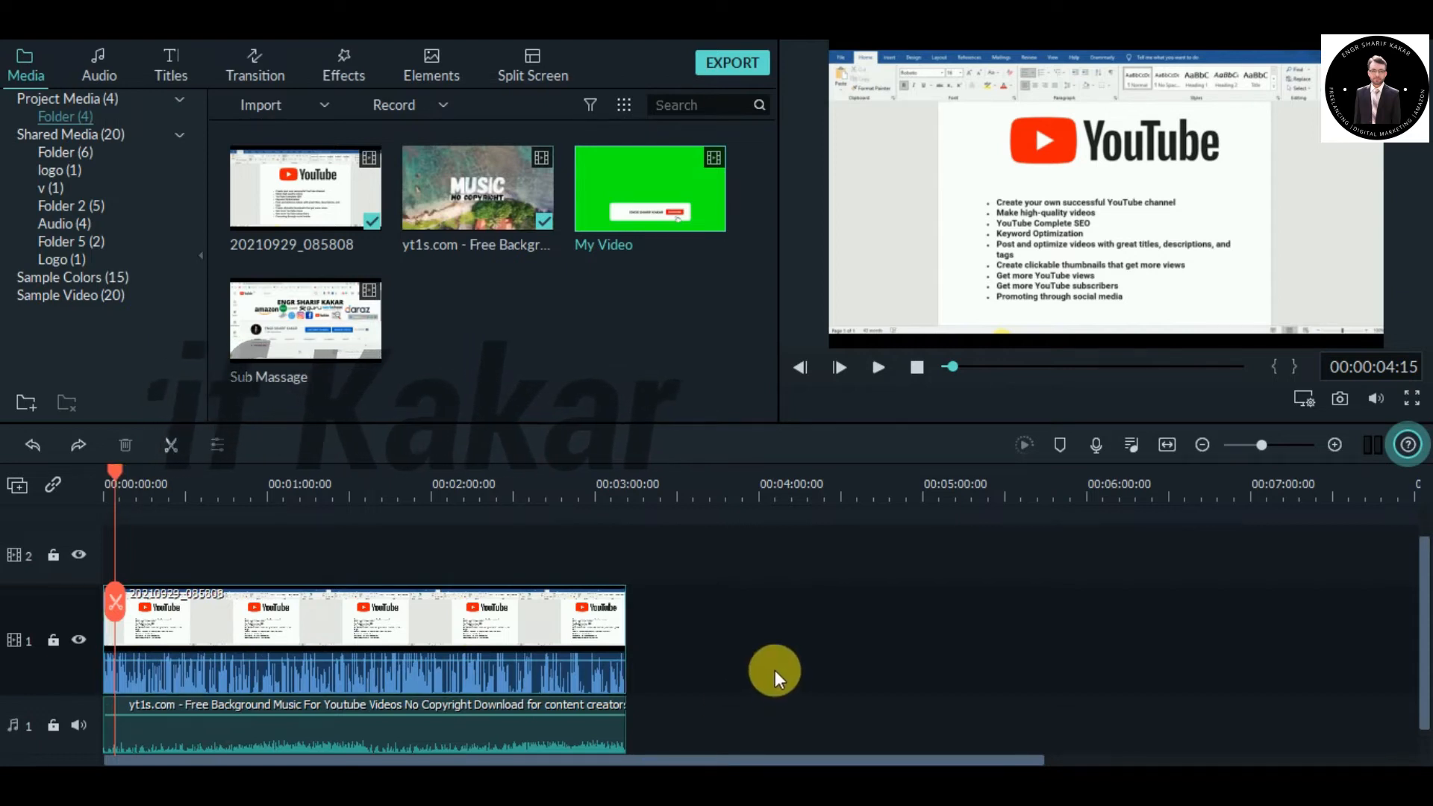
click(252, 57)
click(173, 61)
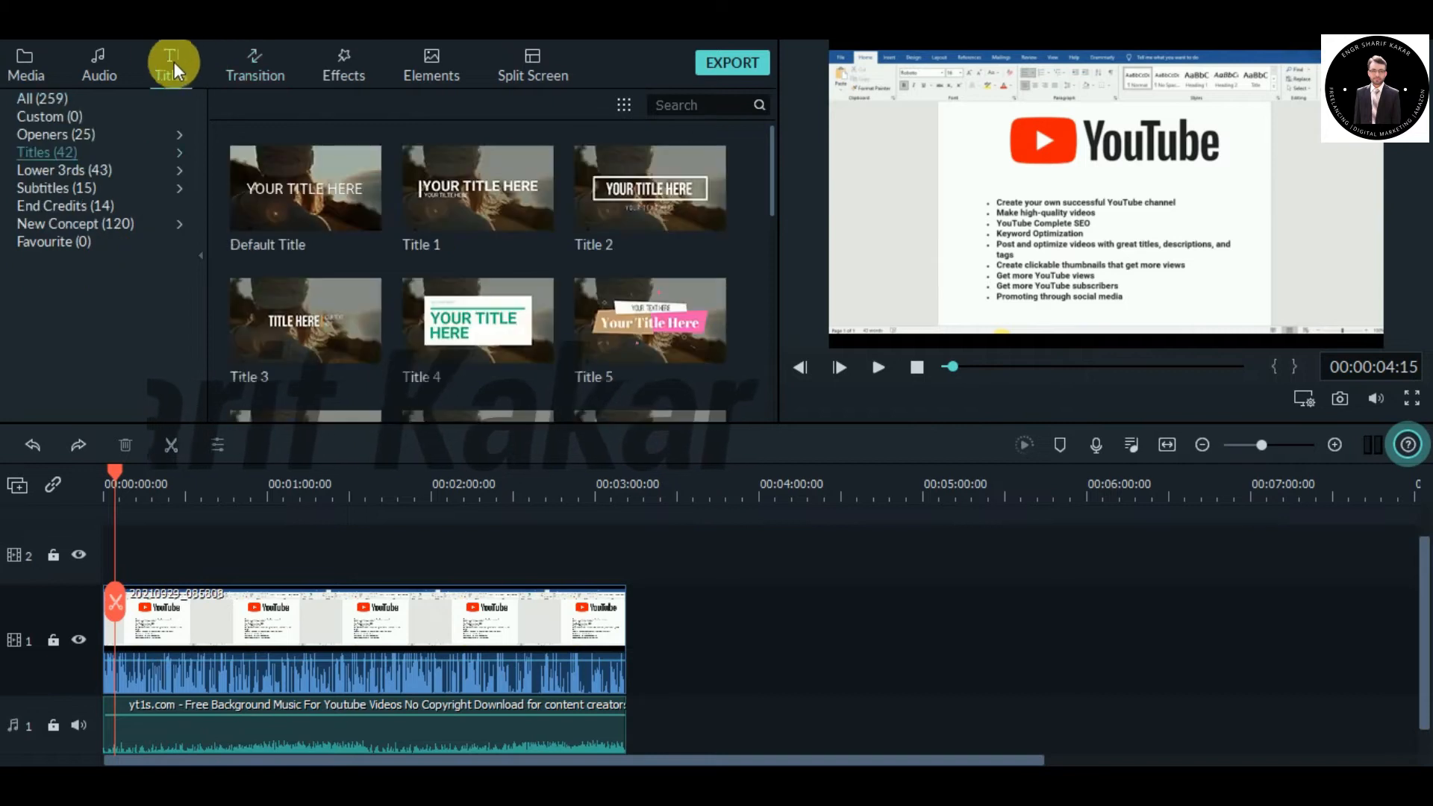
click(115, 66)
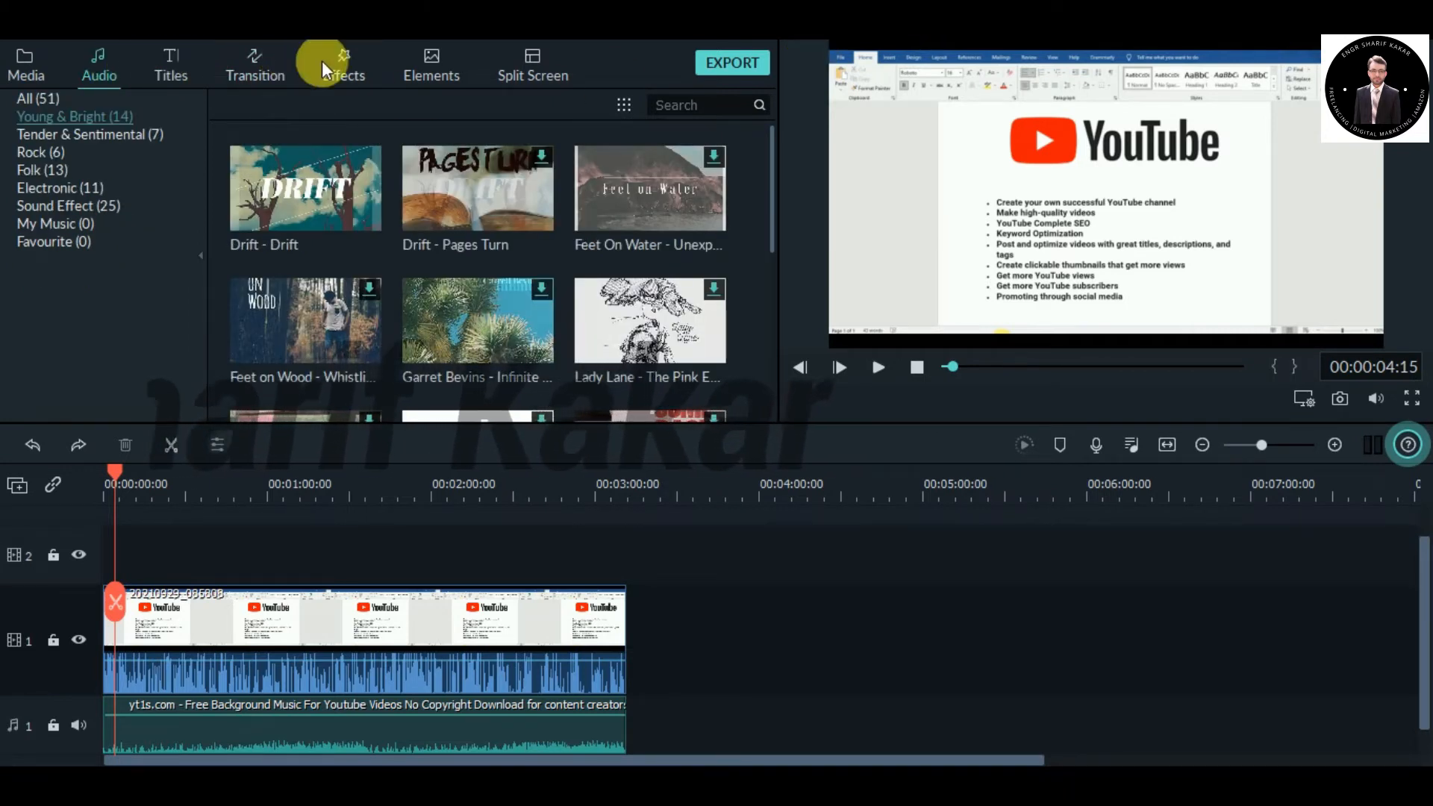
click(248, 62)
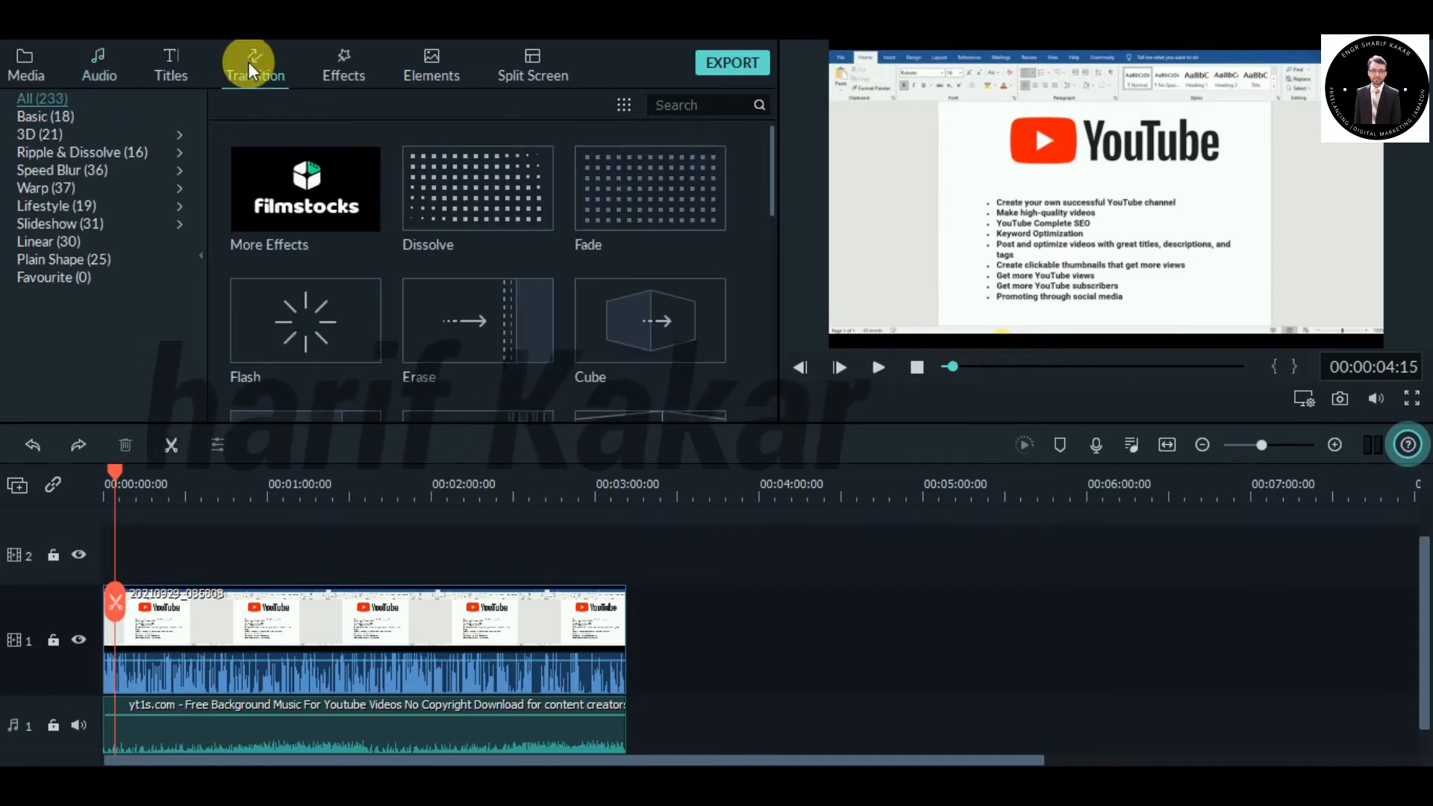
Step: Place the Utility effect Mosaic on track 2 at about 00:01:13 and stretch its end slightly
click(343, 60)
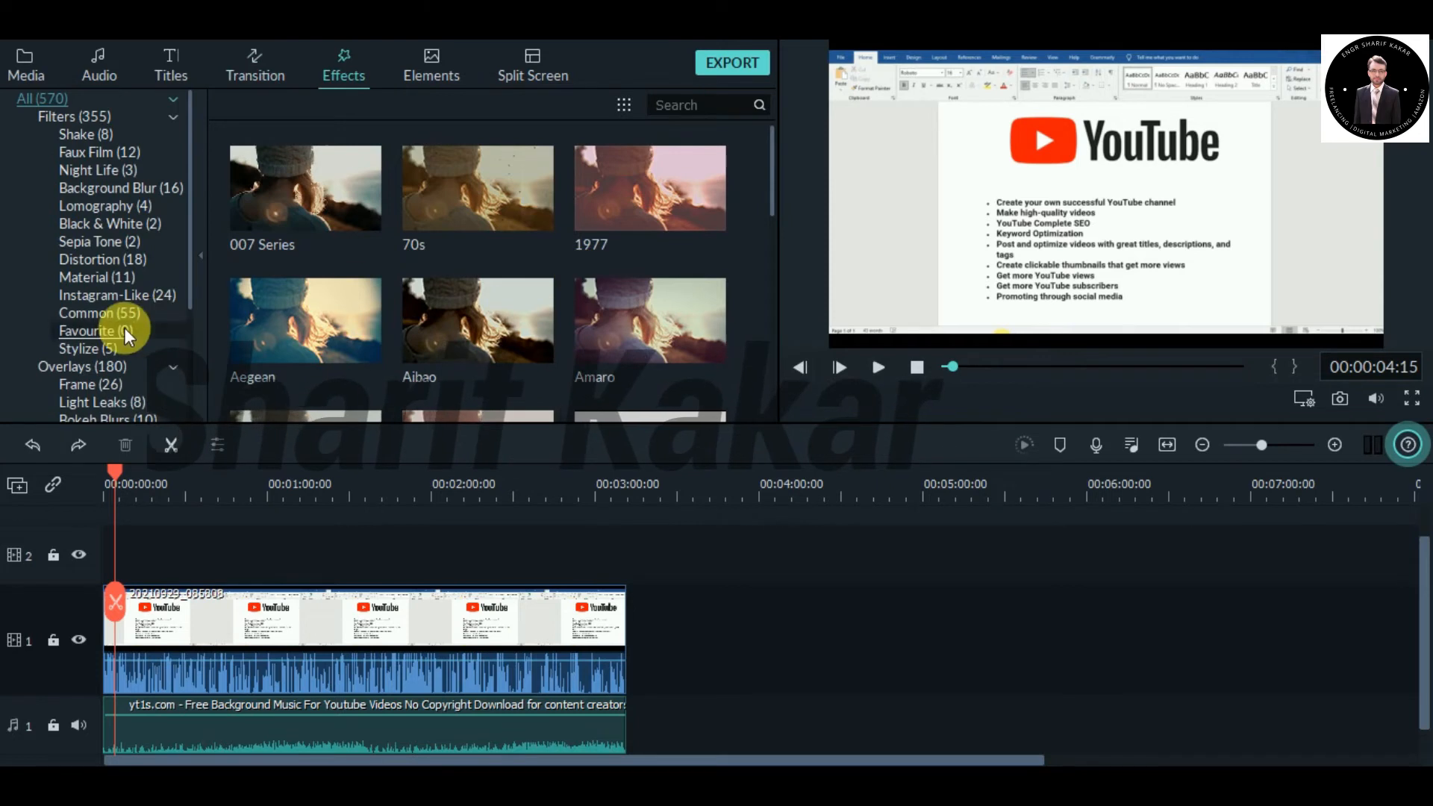
scroll(71, 311, down, 3)
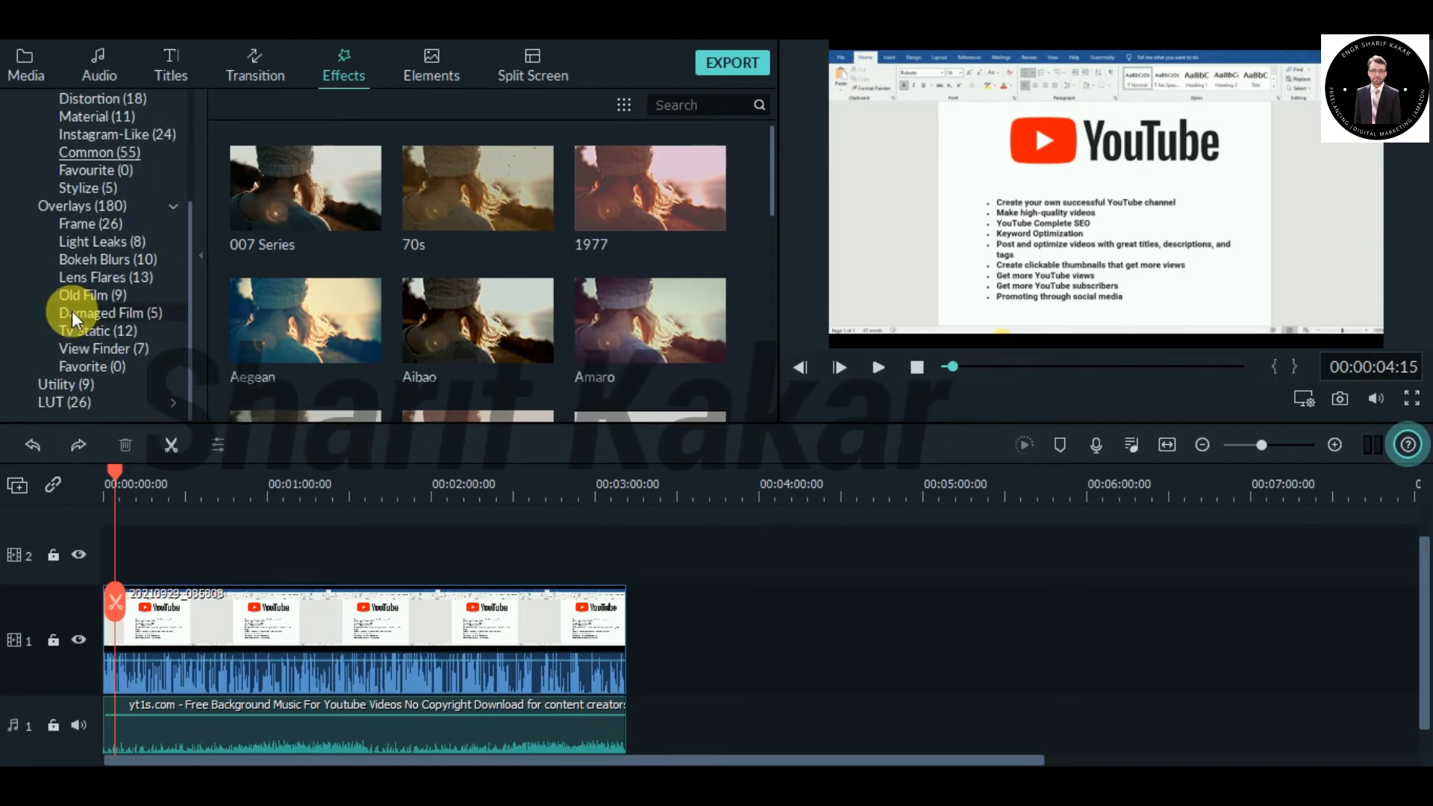
click(68, 383)
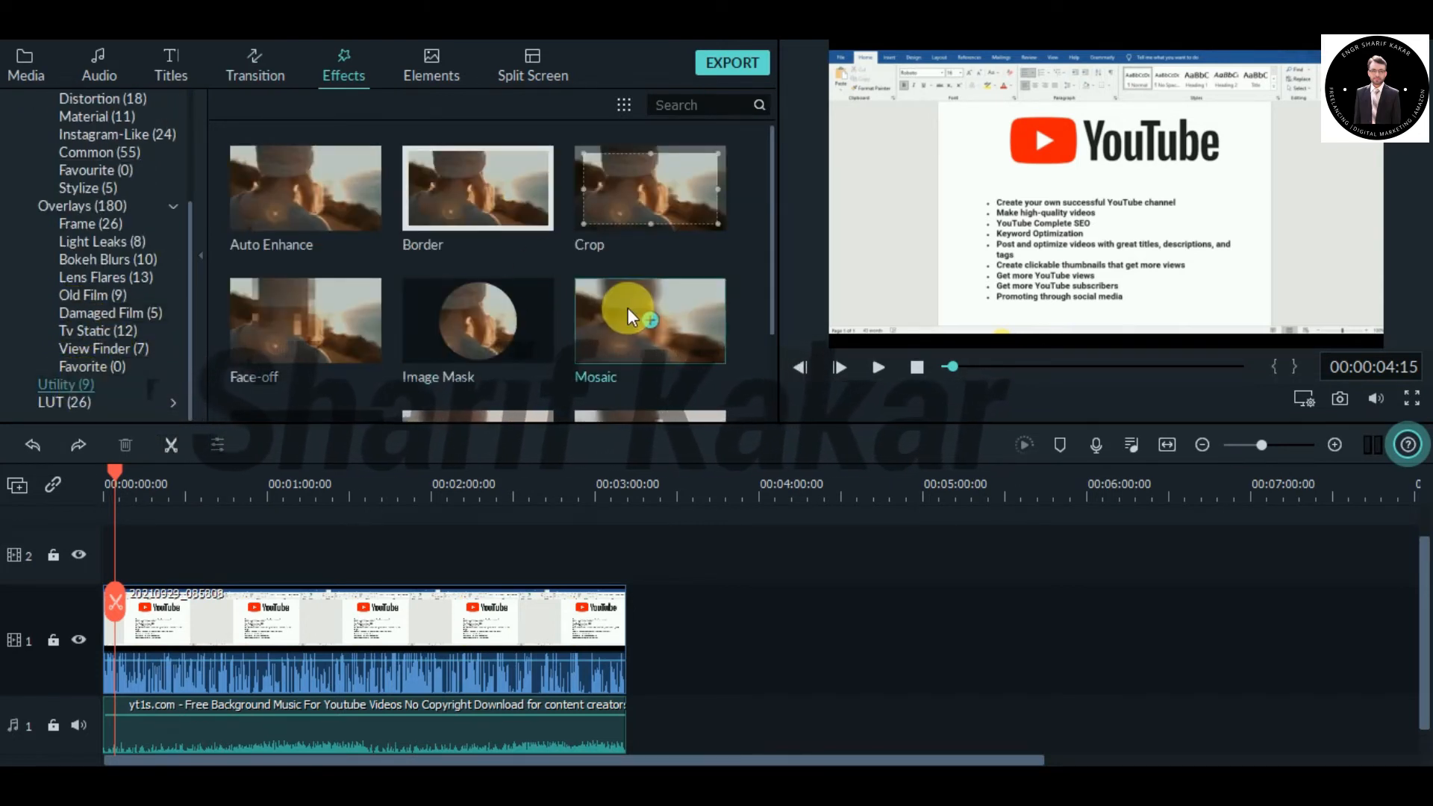
mouse_move(621, 308)
mouse_down()
mouse_move(441, 480)
mouse_move(313, 527)
mouse_move(303, 585)
mouse_up()
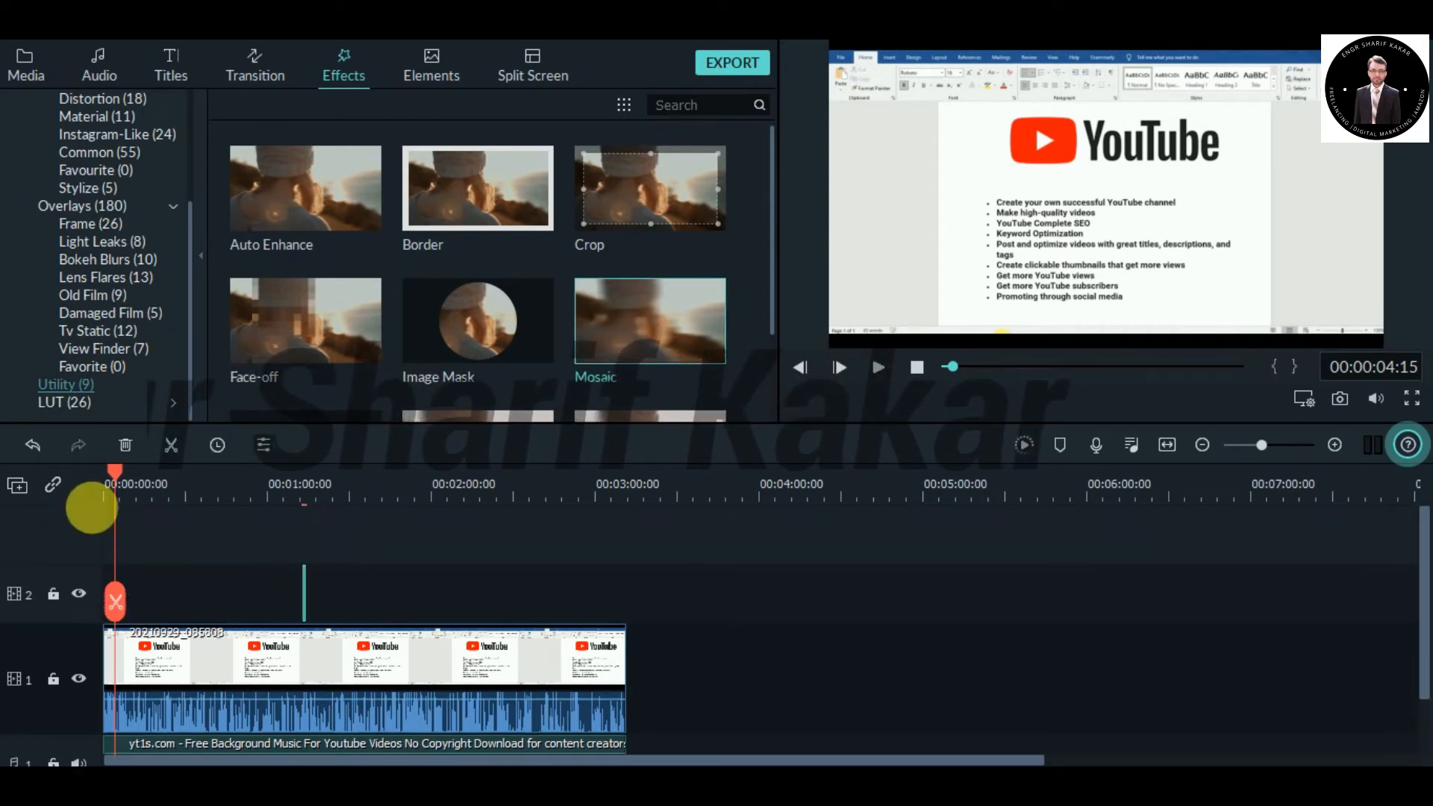
drag(121, 474, 276, 507)
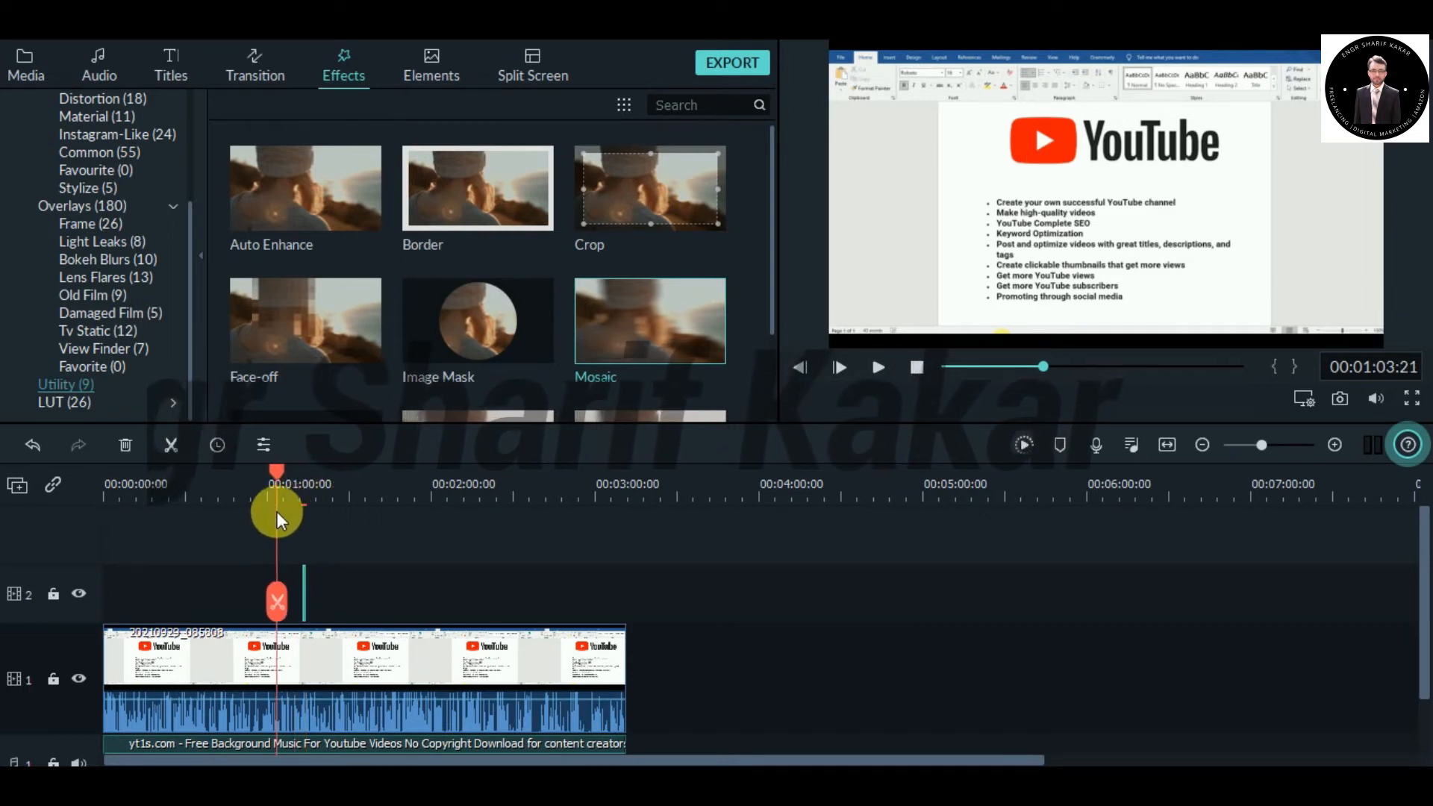
drag(306, 574, 320, 579)
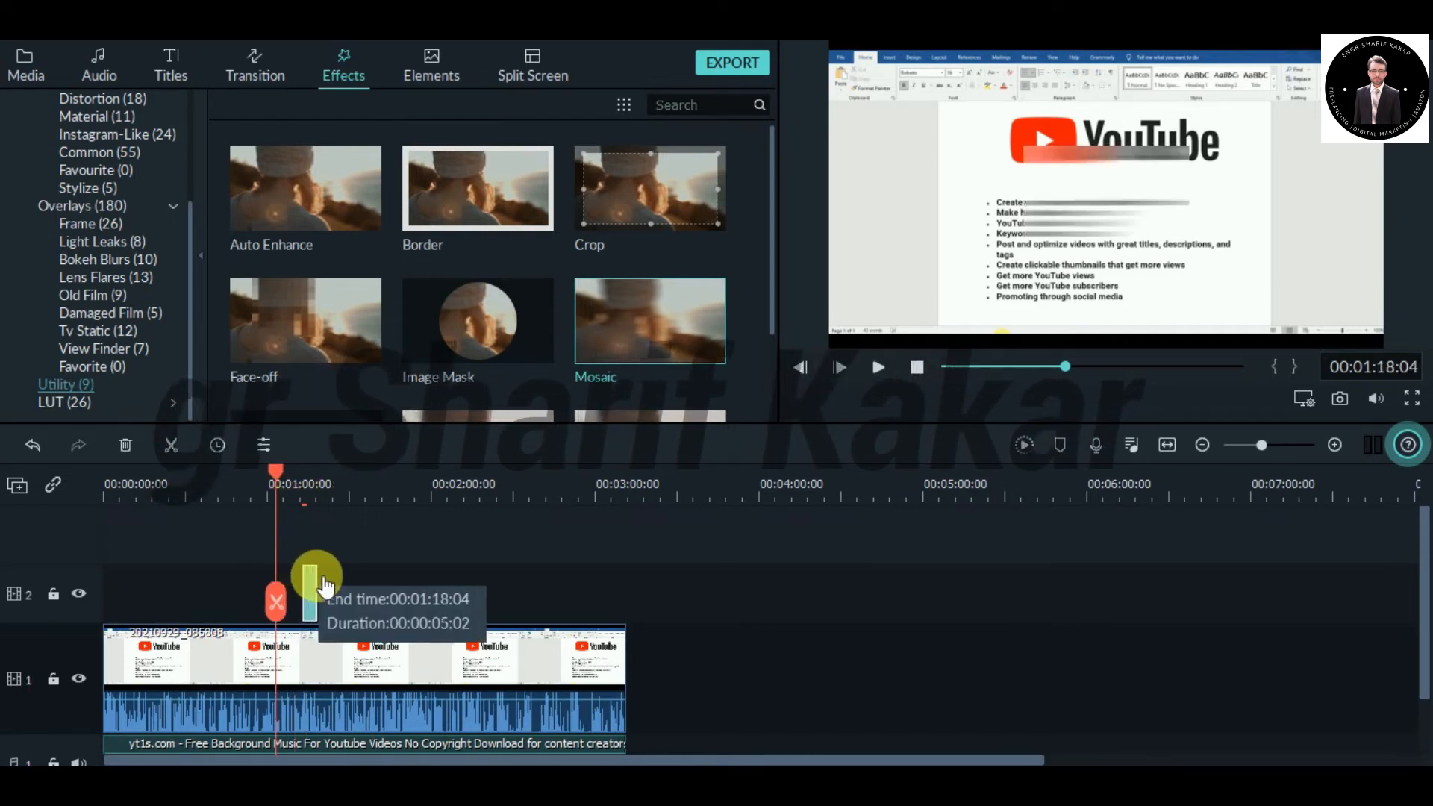
drag(283, 475, 303, 485)
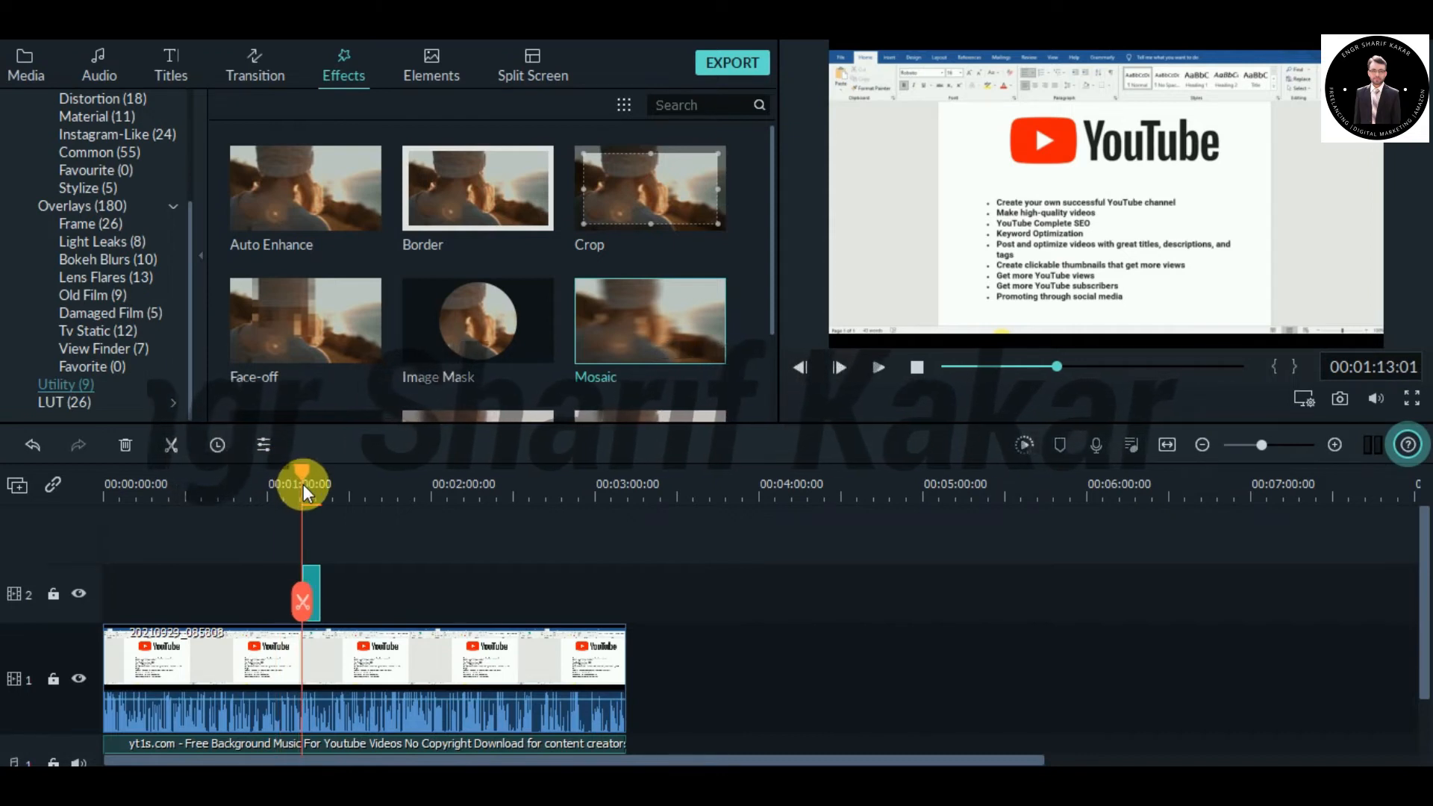
Step: Reposition and widen the mosaic area in the preview so it covers the whole YouTube logo, and confirm the effect
double_click(311, 574)
drag(1110, 169, 1071, 136)
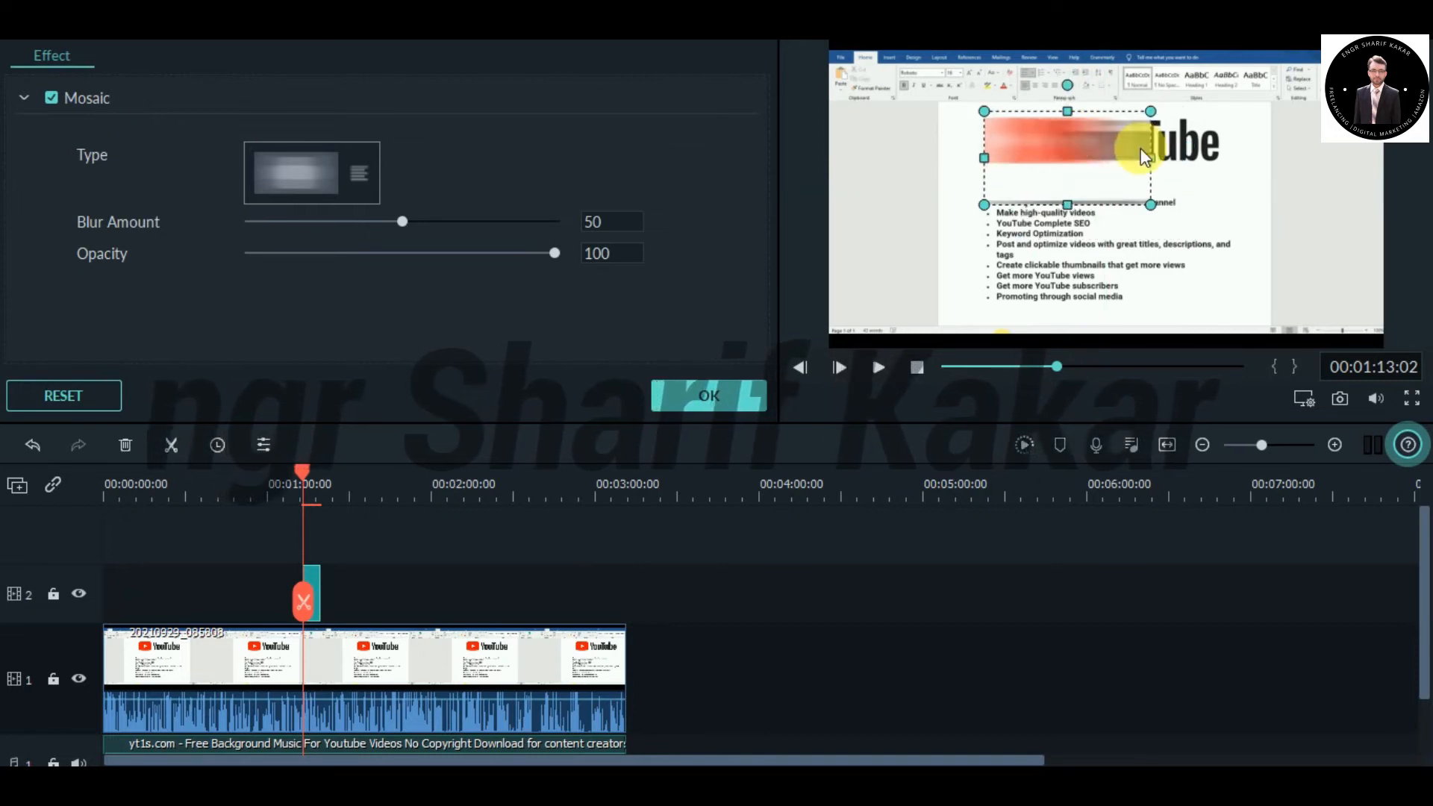
drag(1149, 157, 1254, 165)
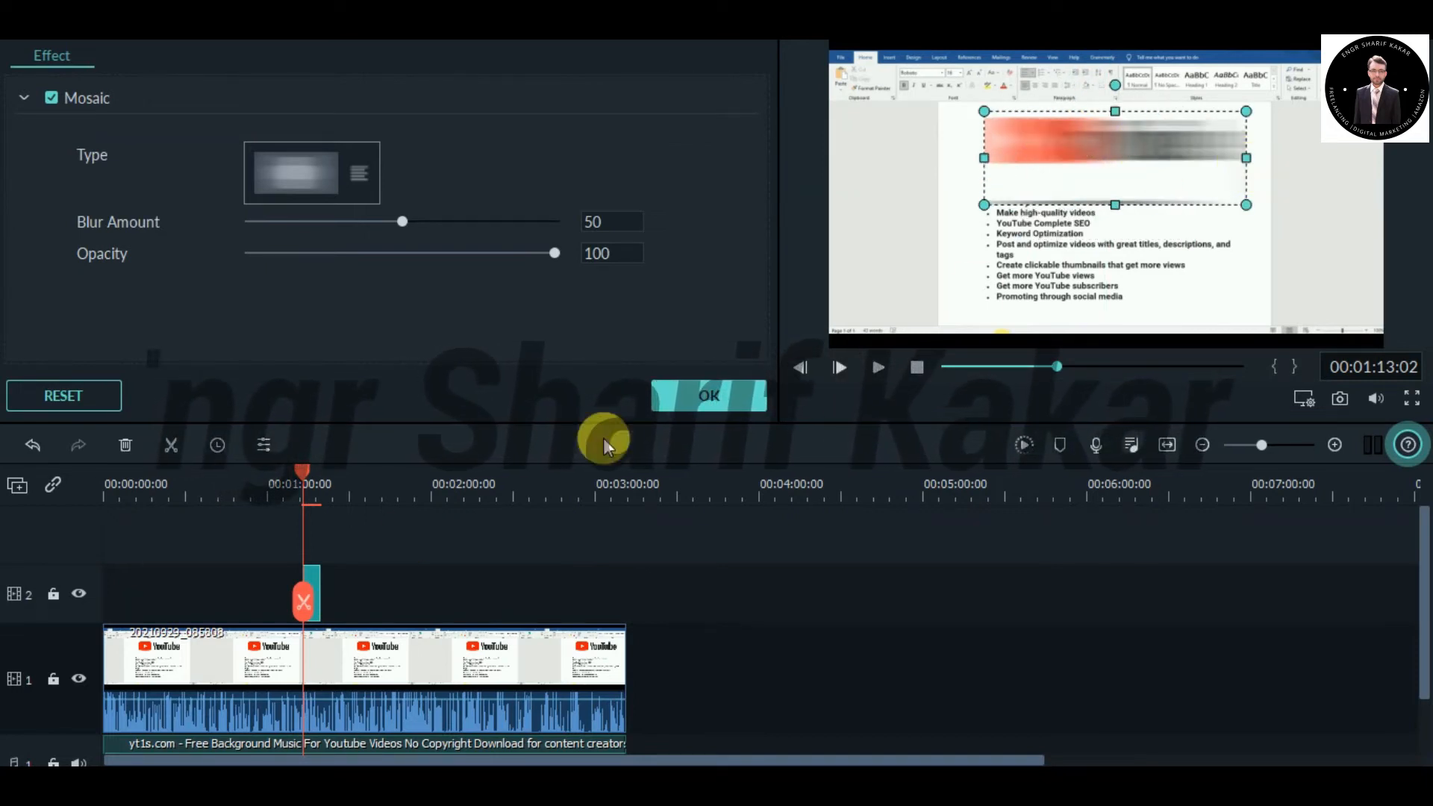
click(743, 393)
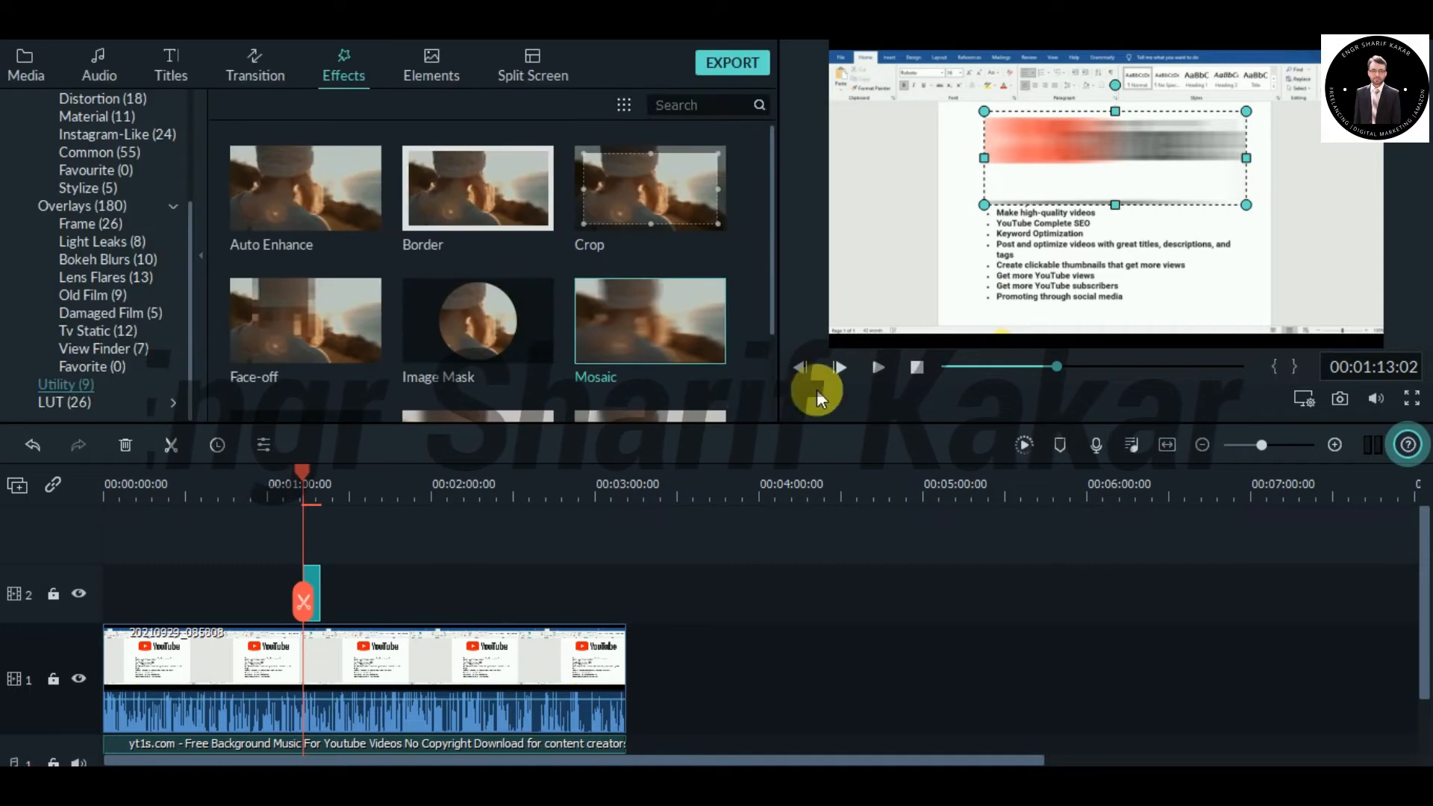
Step: Play back the section around the Mosaic effect to check the blurred logo
drag(304, 473, 293, 474)
click(881, 367)
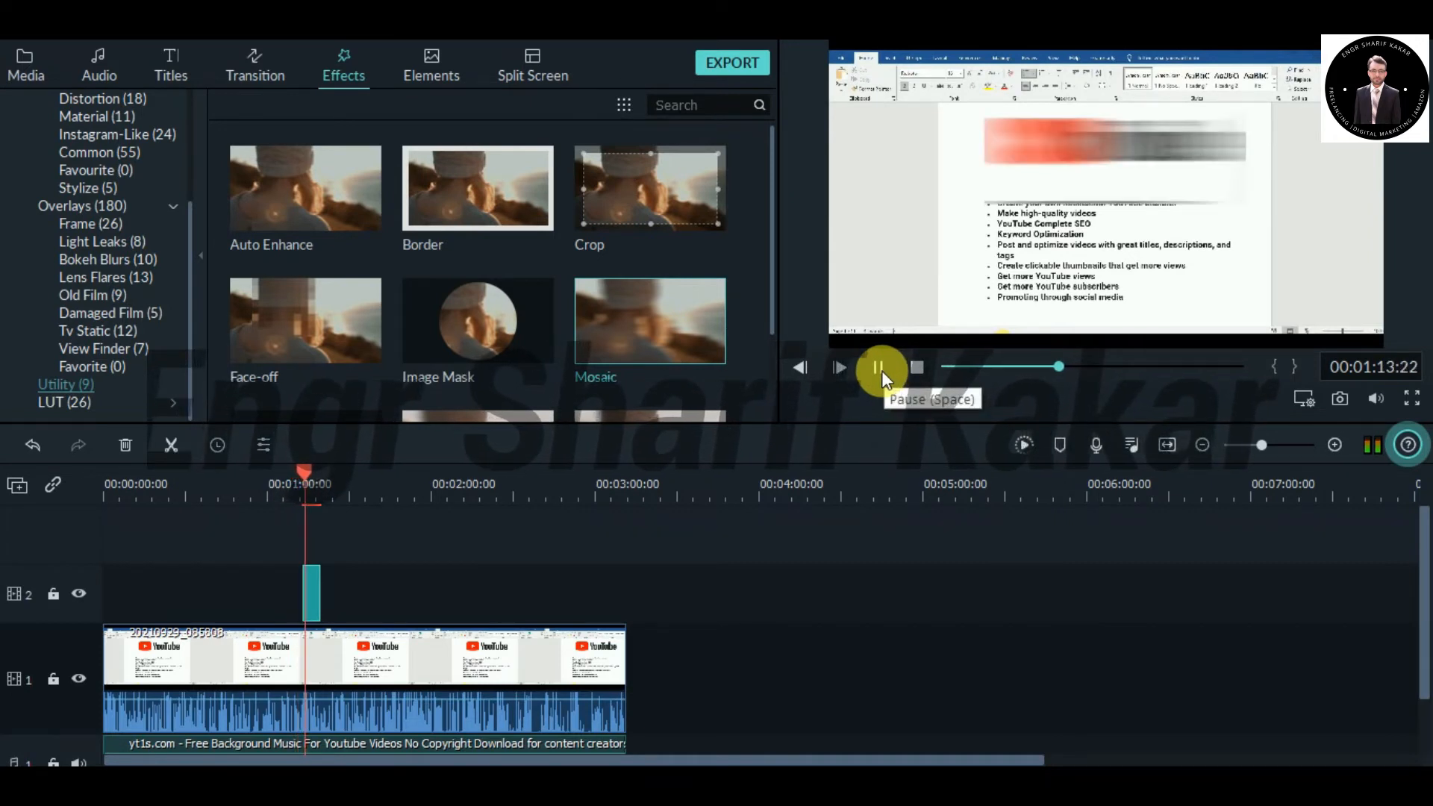
click(880, 369)
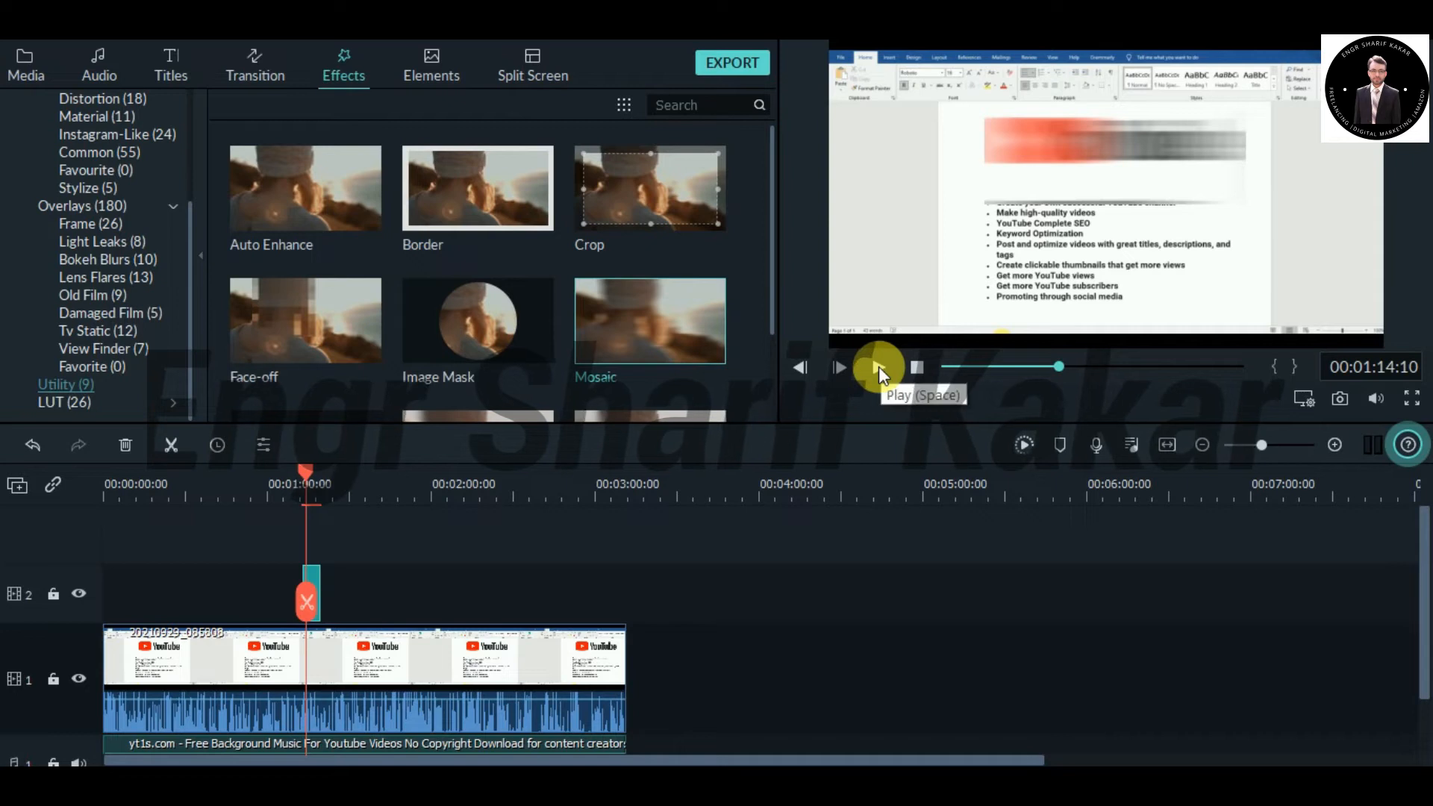
Step: Browse the remaining Utility effects and the transition library
scroll(523, 395, down, 2)
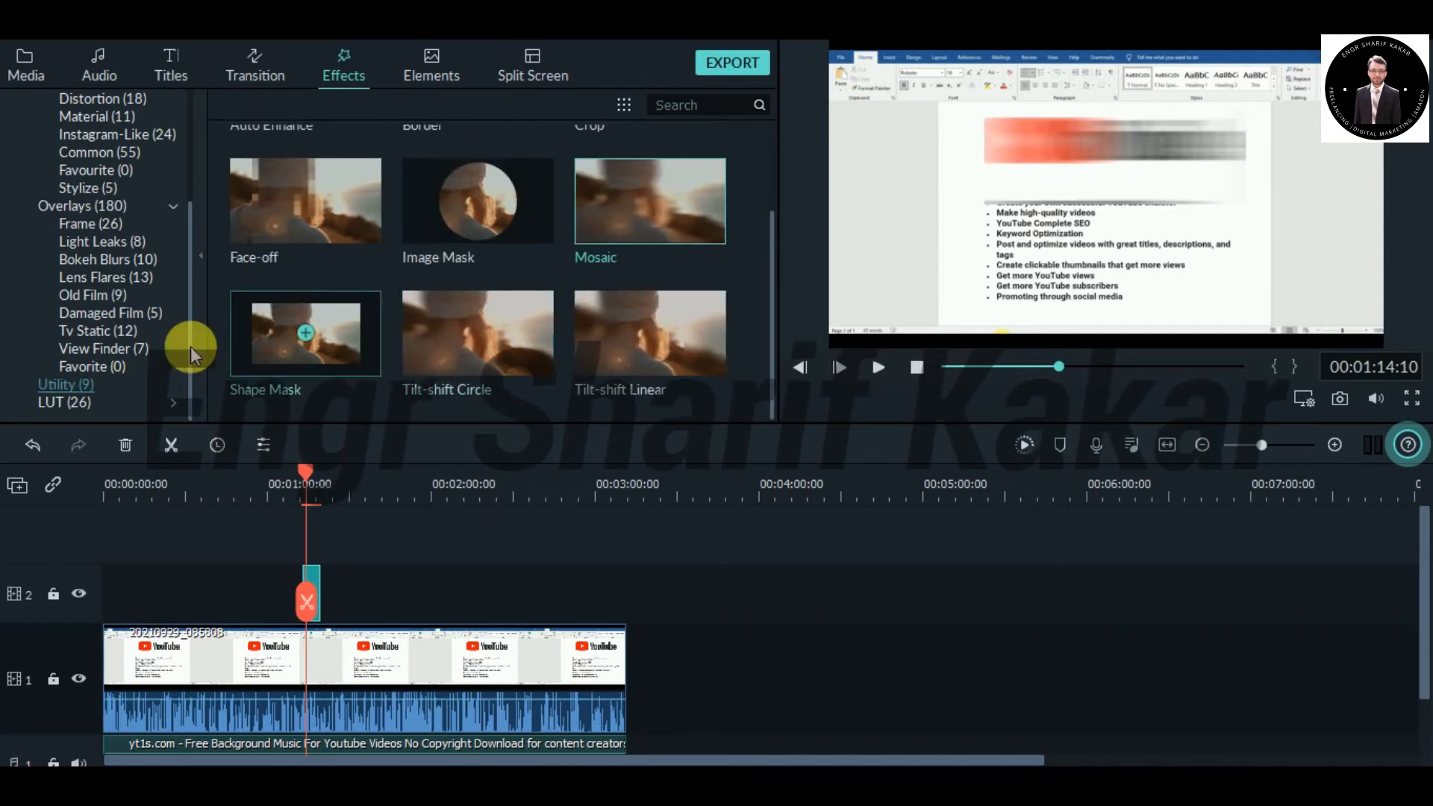
scroll(267, 348, up, 2)
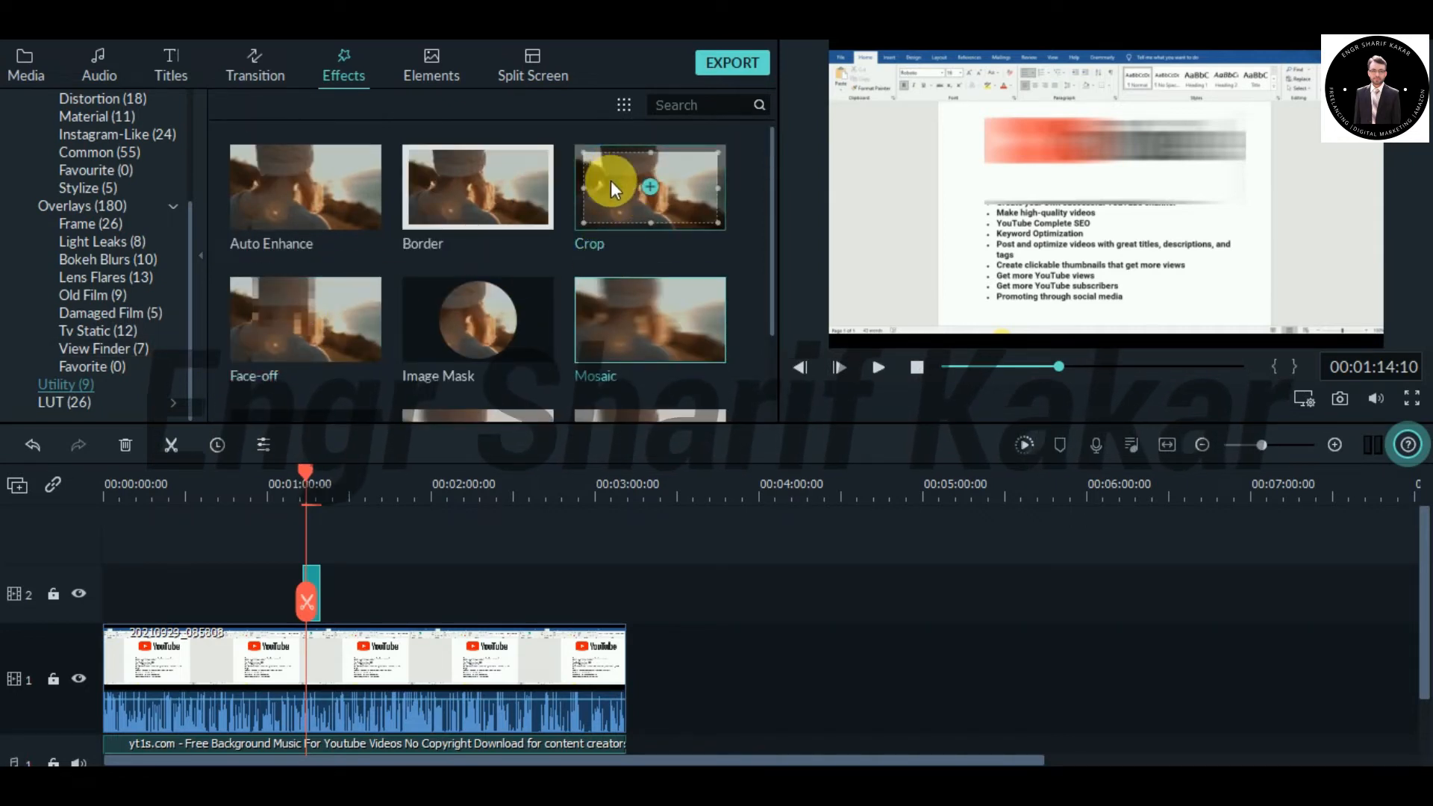
scroll(321, 276, down, 2)
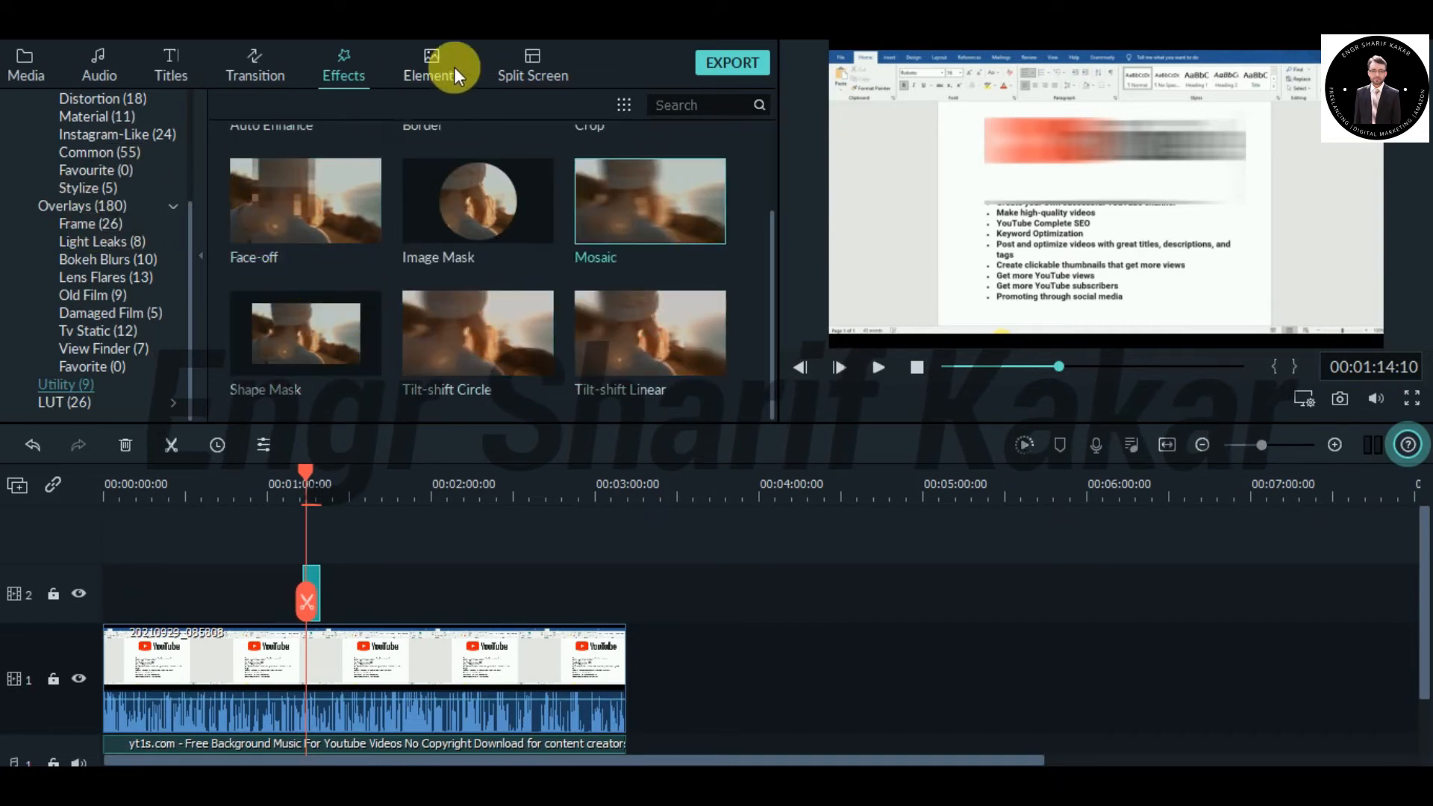
click(243, 73)
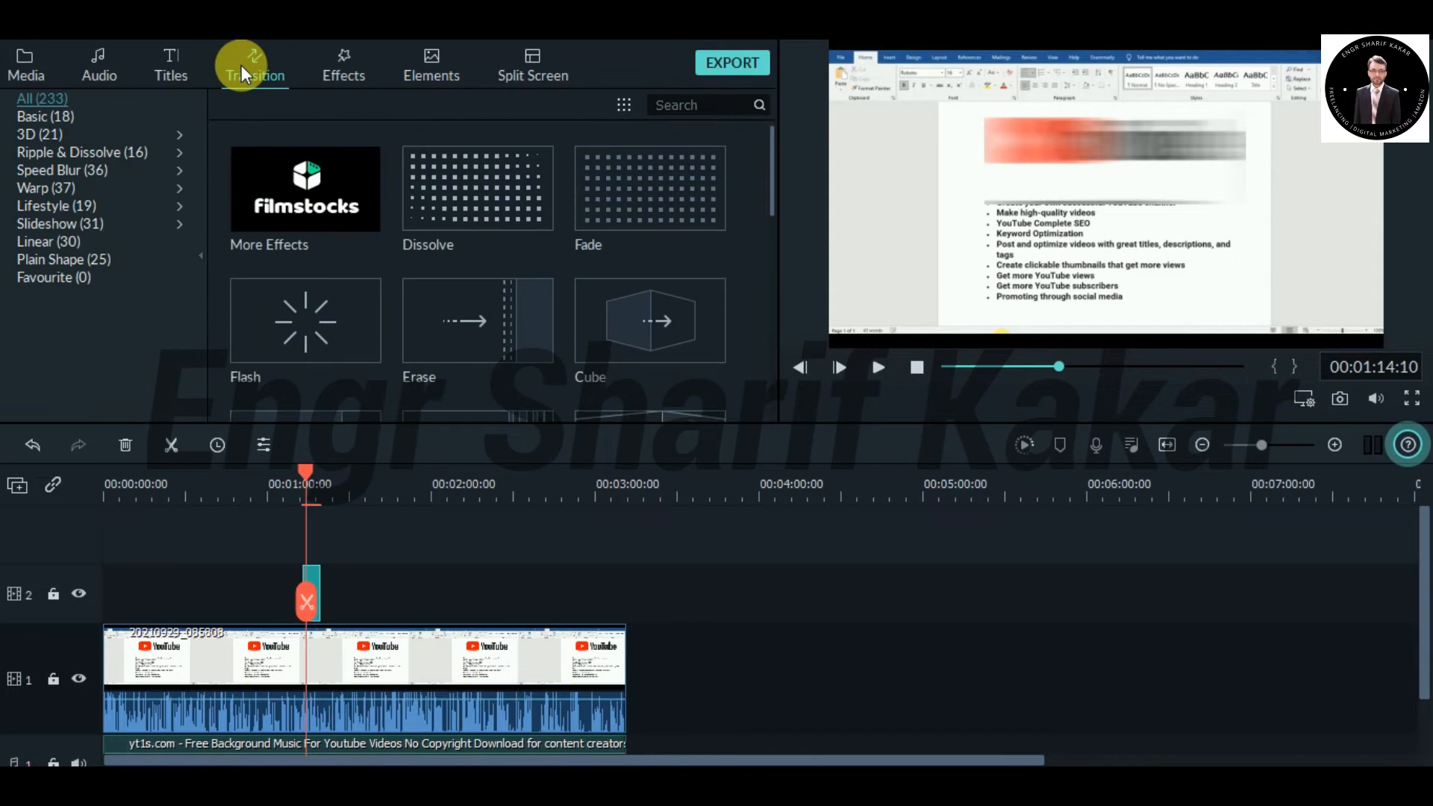
scroll(552, 381, down, 3)
scroll(508, 336, up, 3)
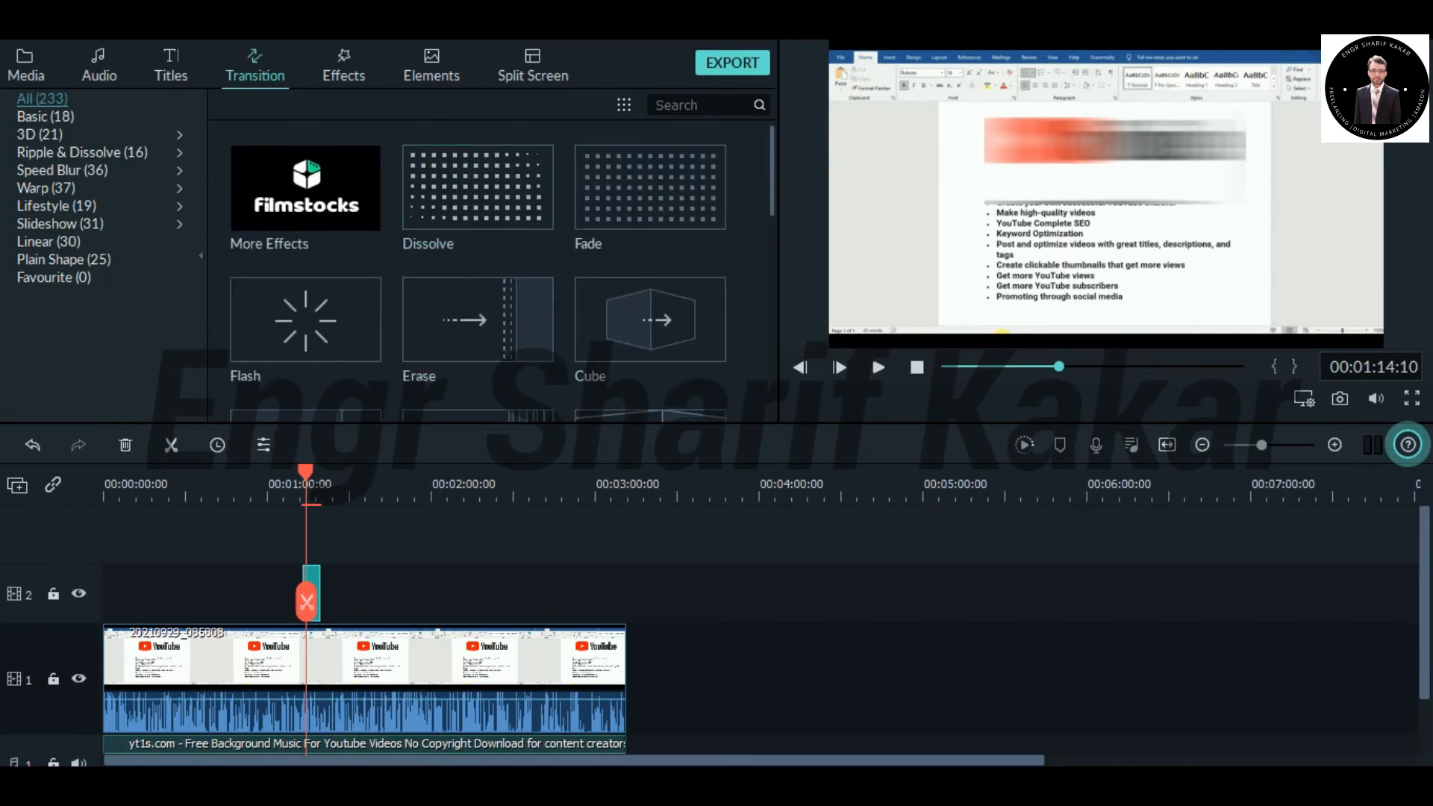
click(1380, 21)
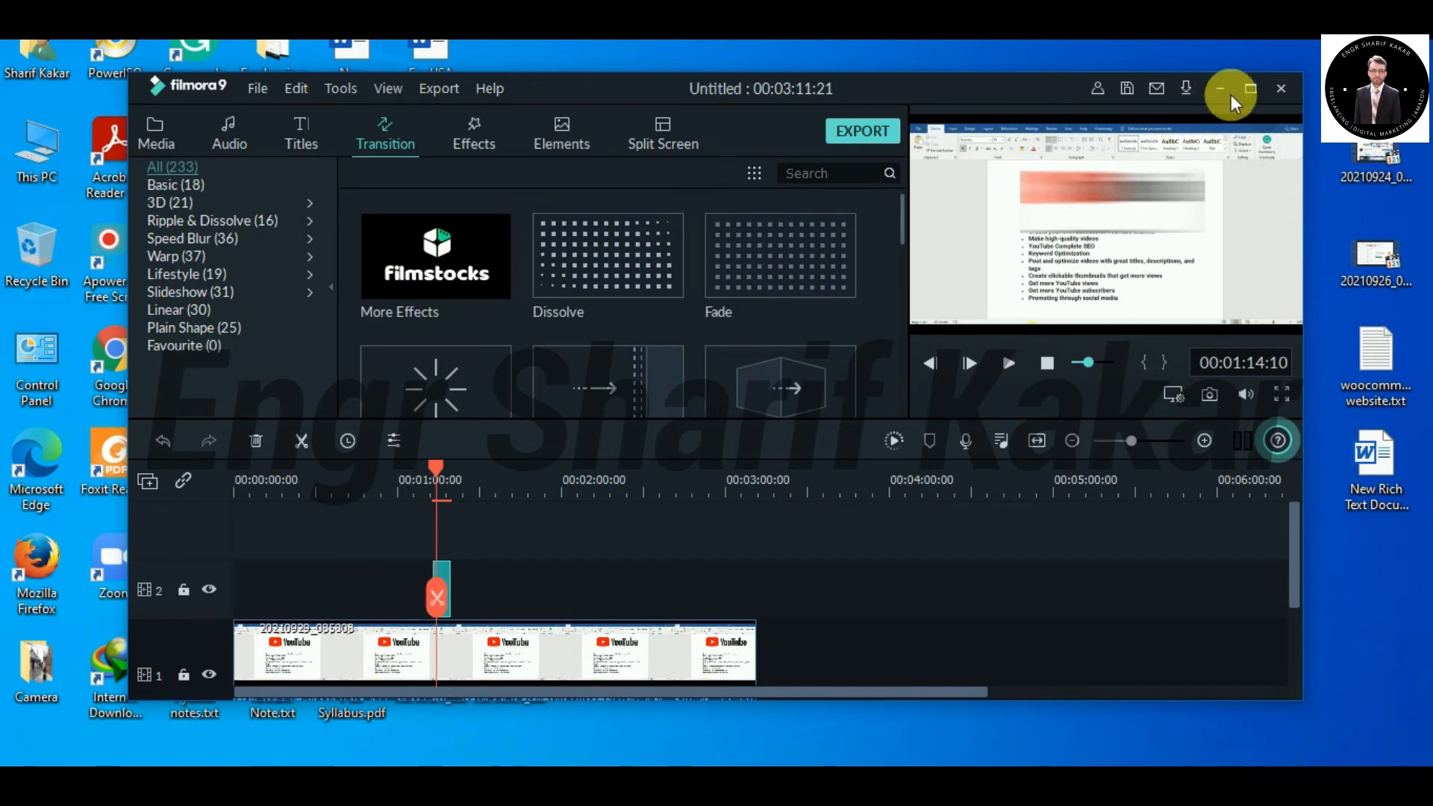
click(1251, 88)
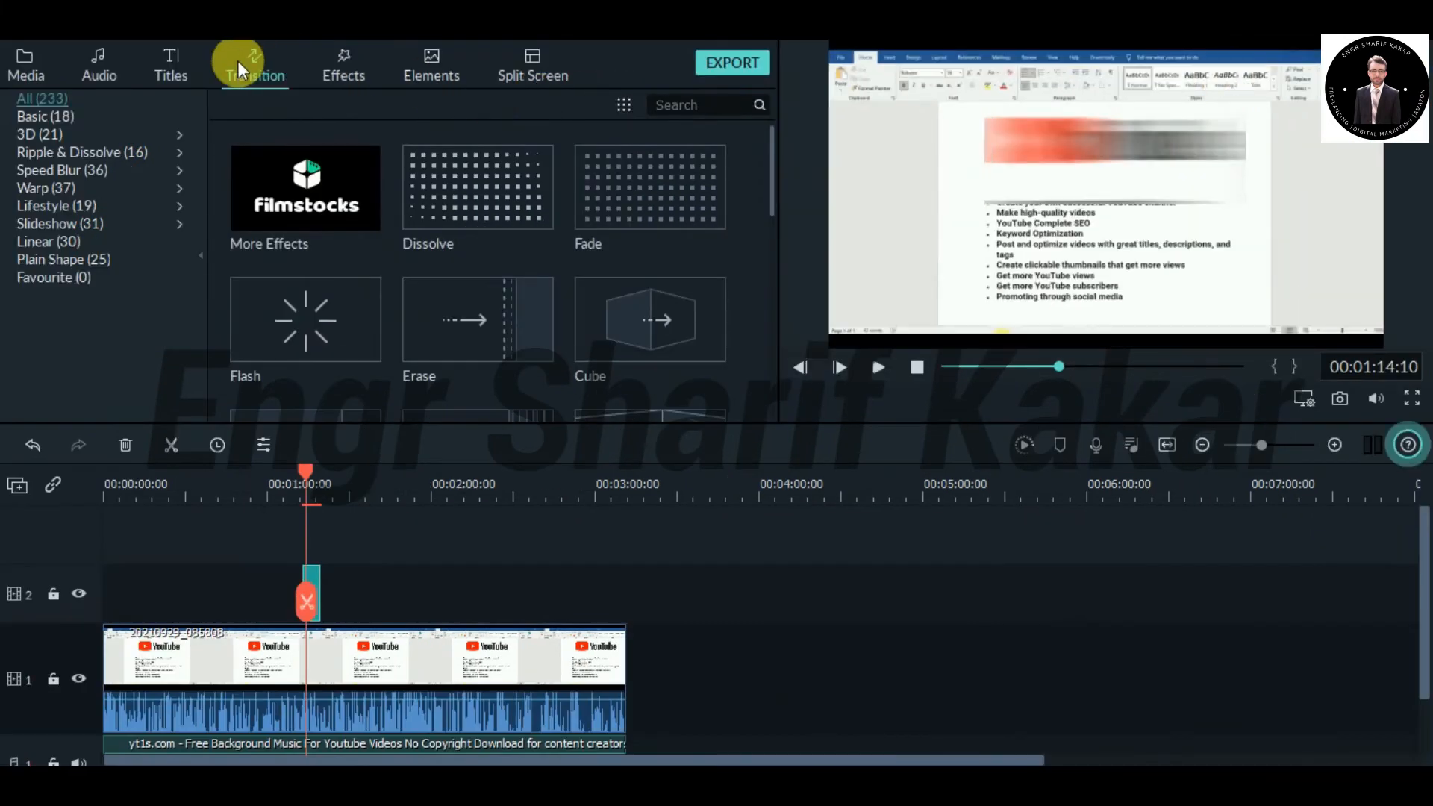
Step: Try to apply the Box Turn 2 transition to the Mosaic effect on track 2, and delete the effect
scroll(478, 280, down, 5)
drag(478, 280, 317, 584)
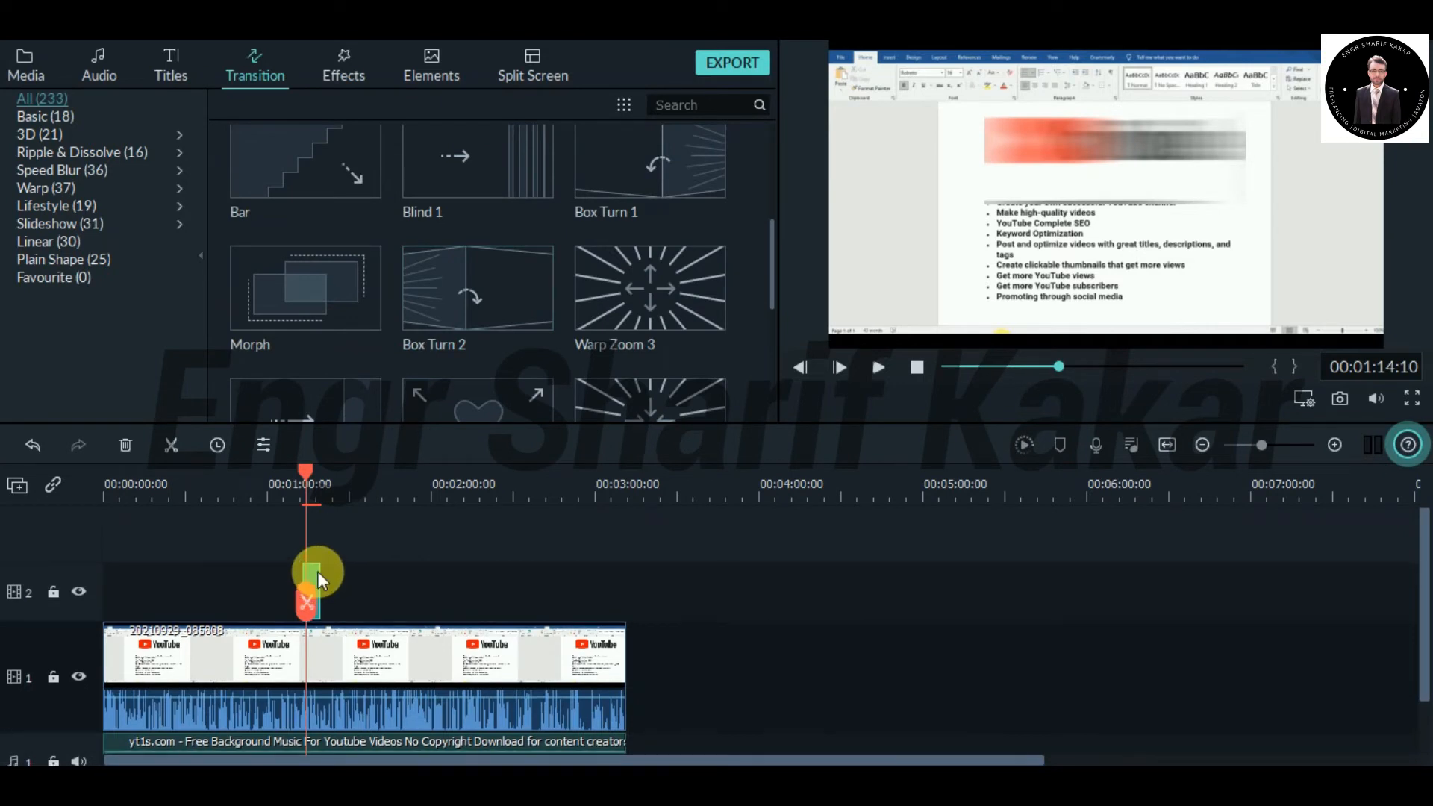
right_click(316, 585)
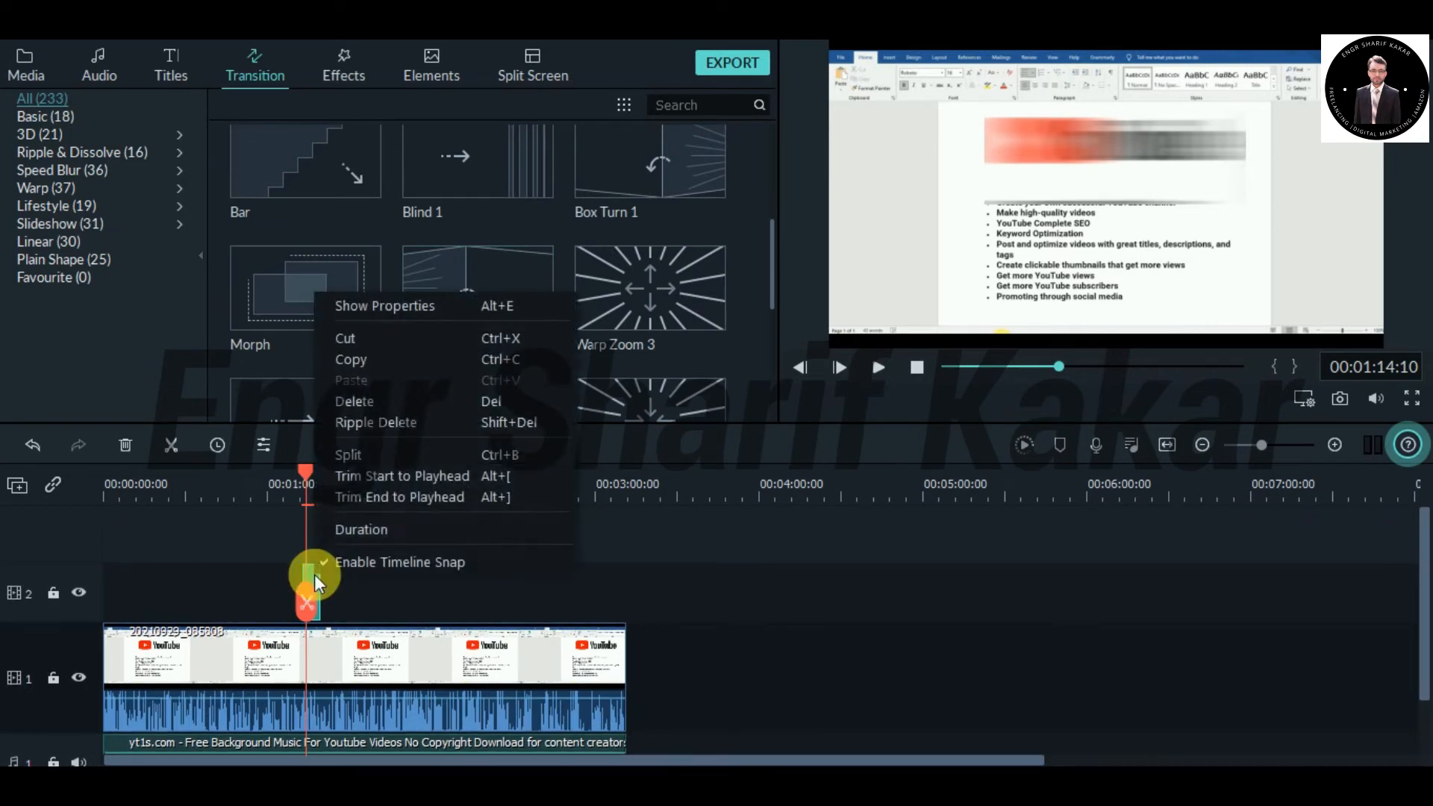
click(419, 400)
Step: Look through the transition, title and Young & Bright audio libraries and the media in Folder 5
scroll(448, 303, down, 3)
scroll(448, 291, up, 8)
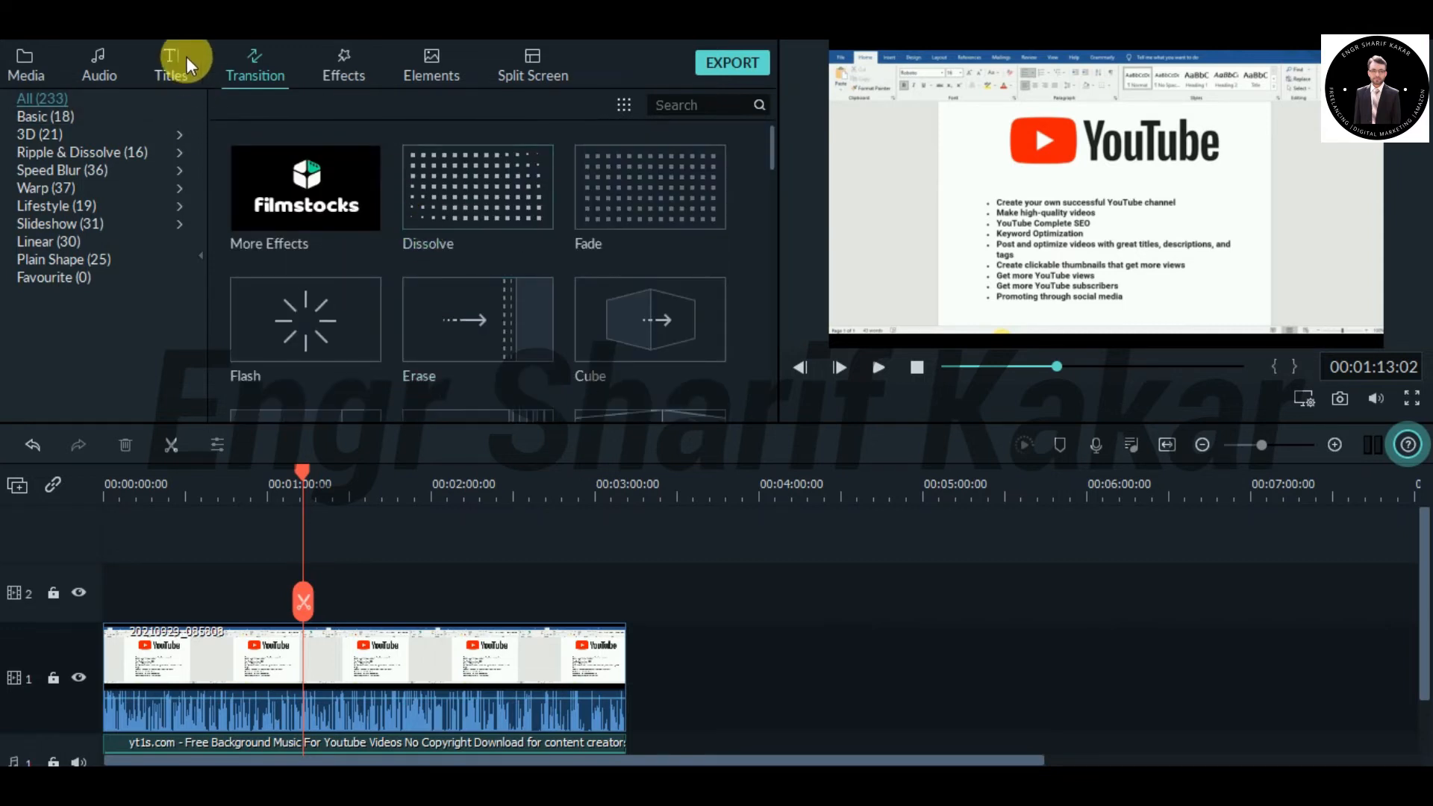
click(186, 66)
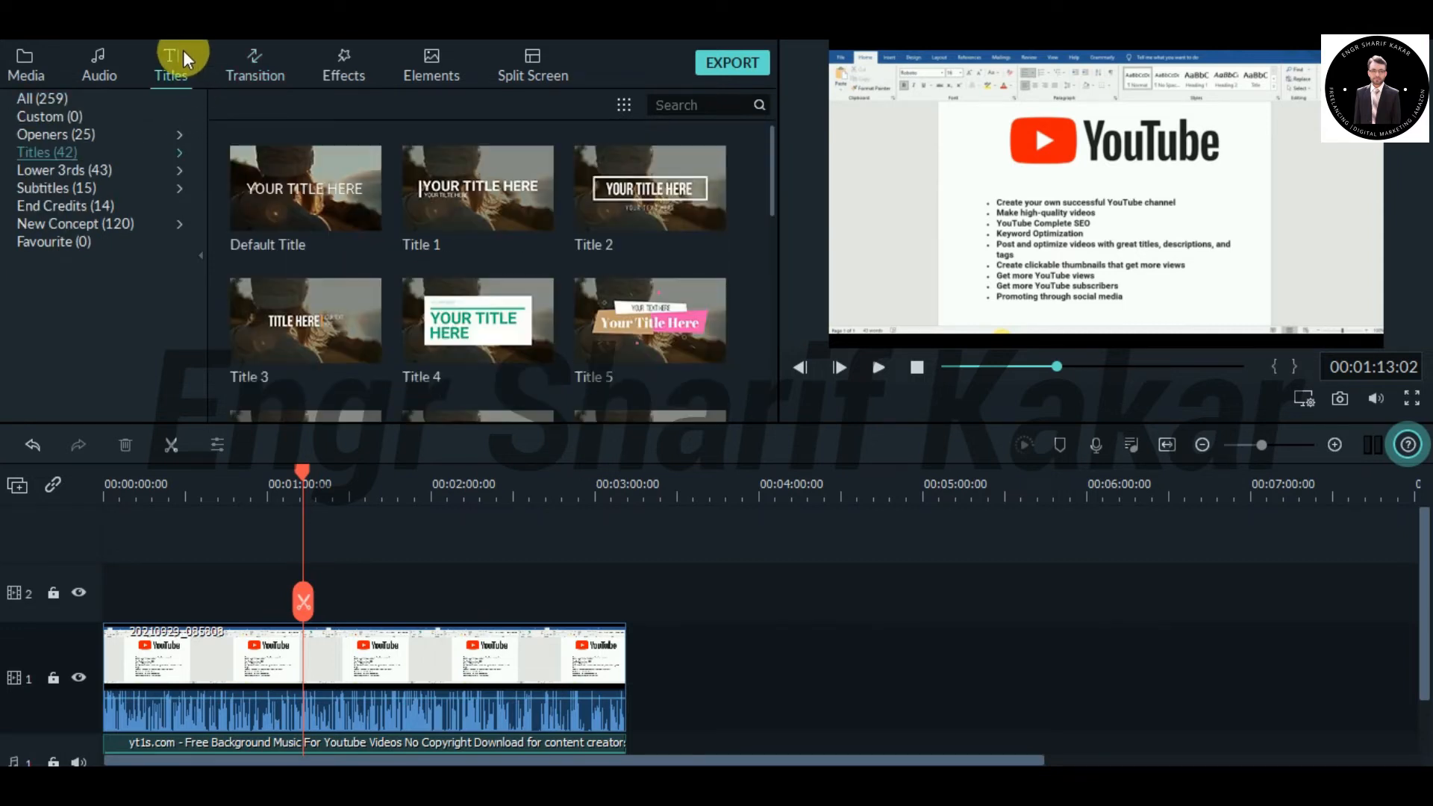
click(99, 64)
scroll(482, 278, down, 5)
scroll(294, 281, up, 5)
scroll(358, 288, down, 5)
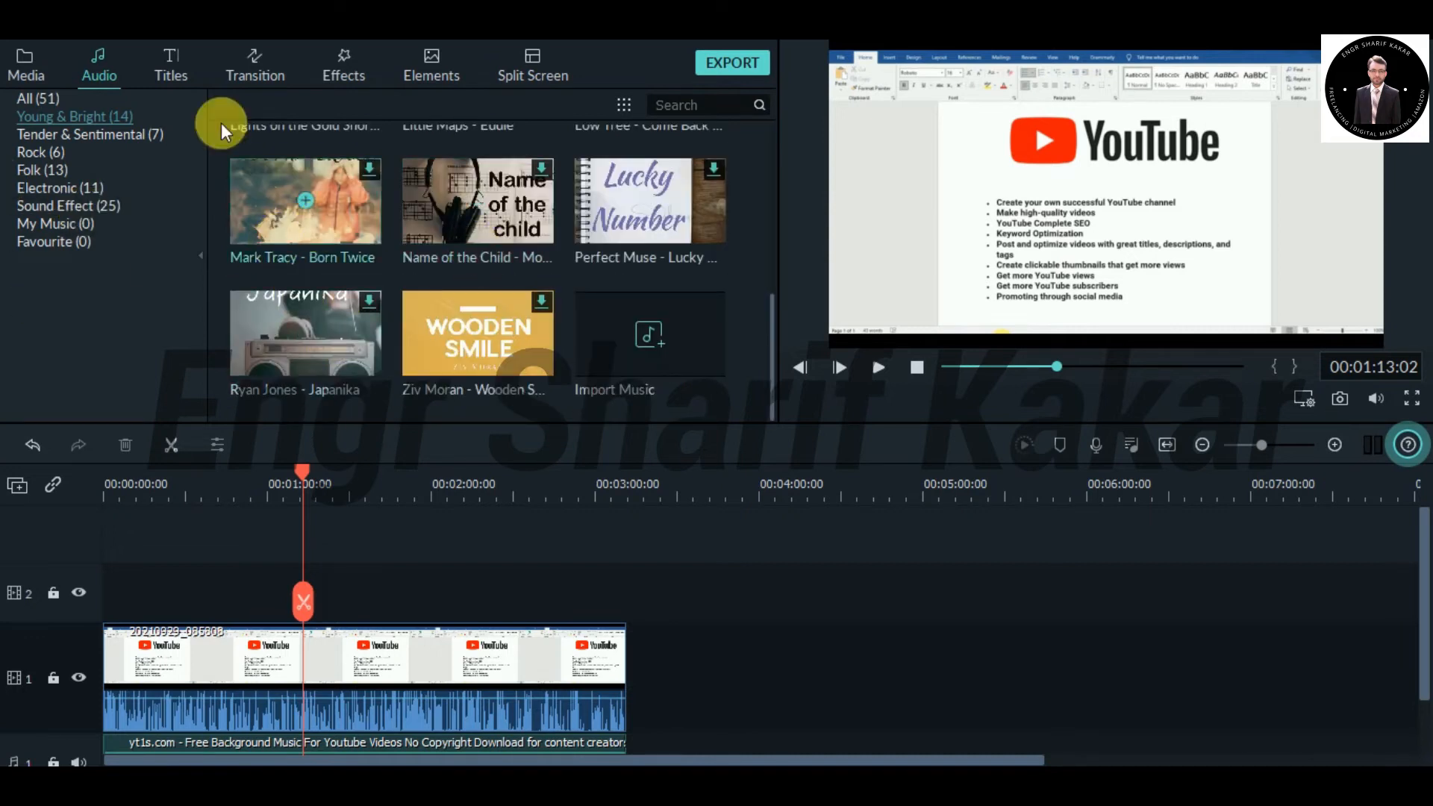
click(32, 71)
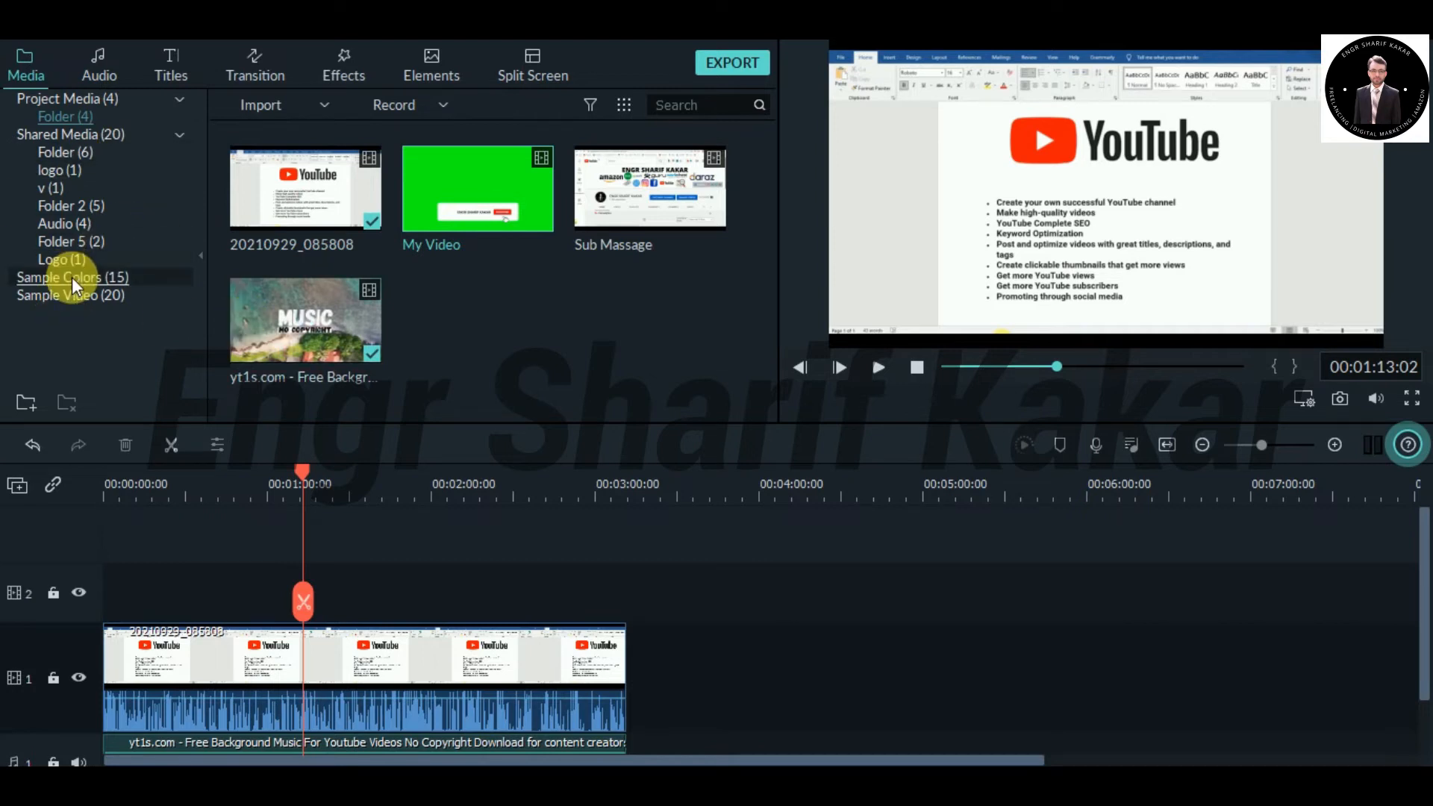
click(69, 240)
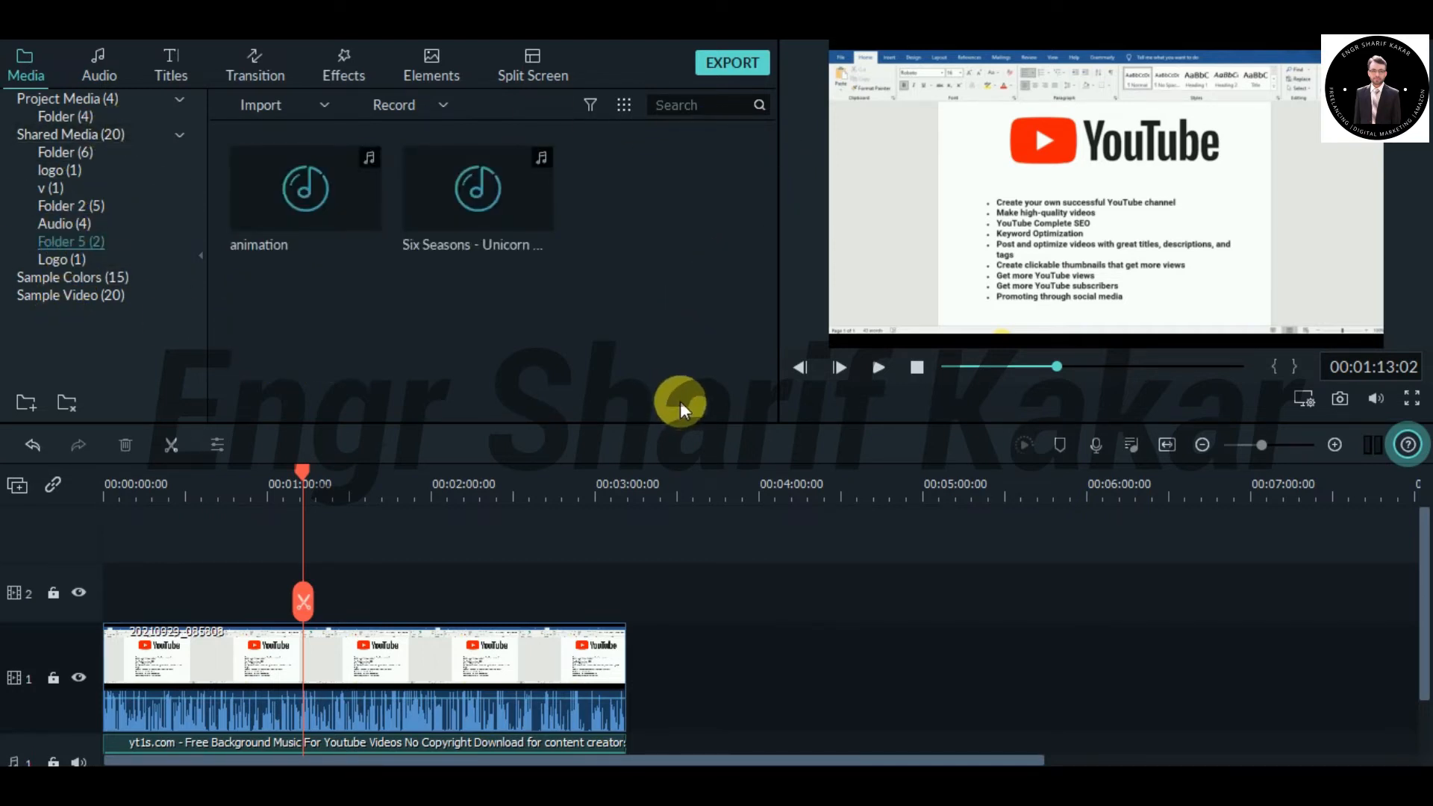
click(746, 59)
drag(709, 223, 605, 232)
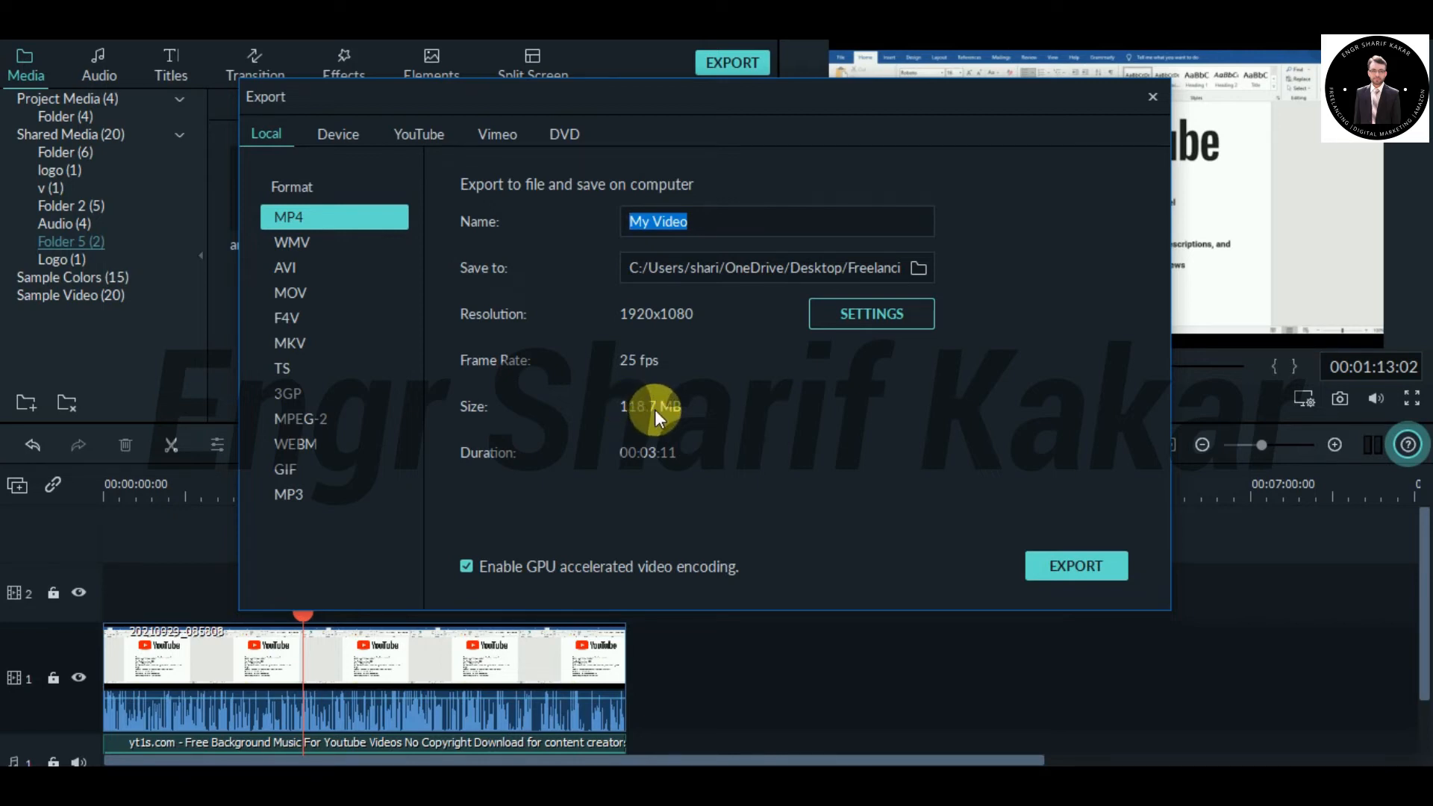
click(1154, 97)
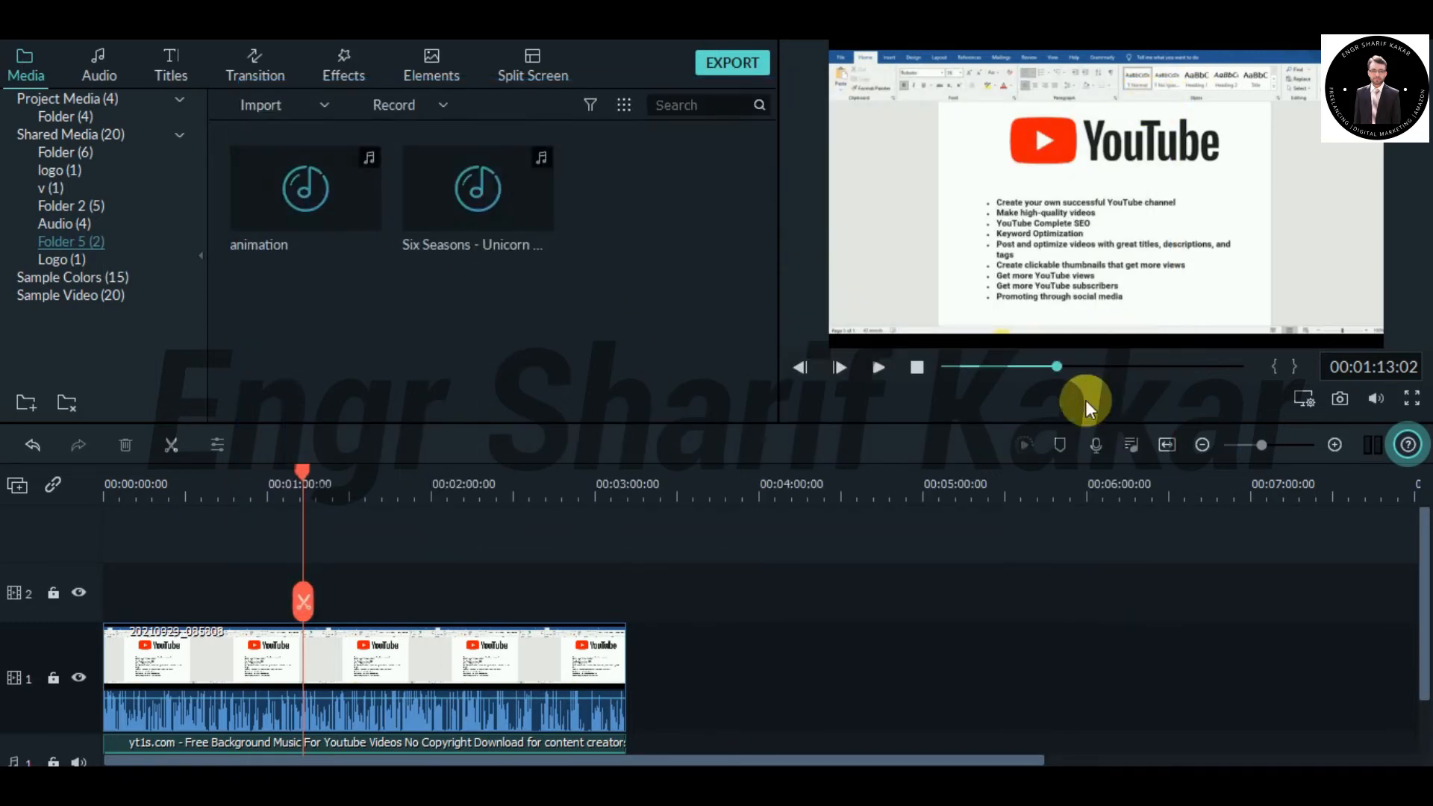
drag(1183, 373, 1145, 382)
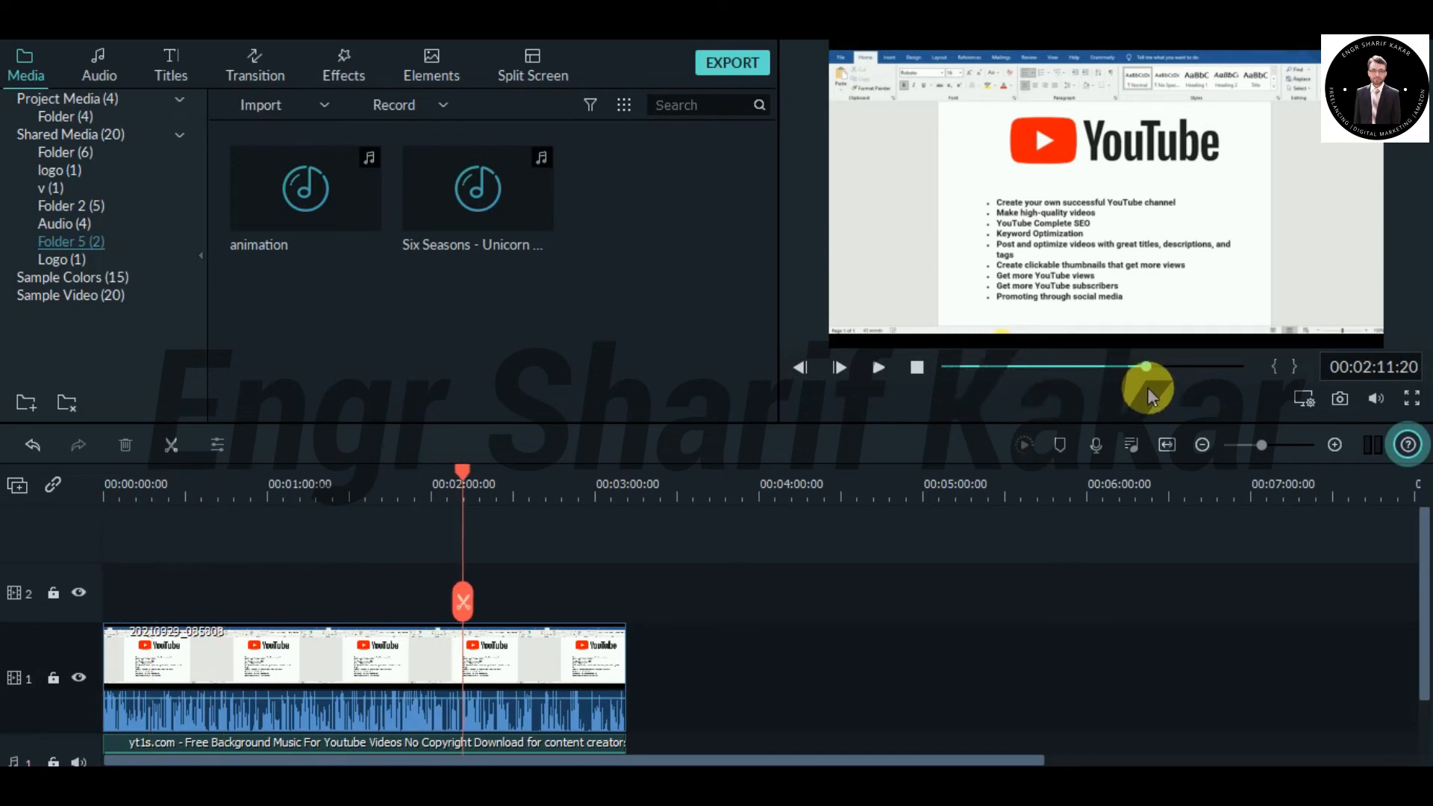
Step: Open the local MP4 export settings and name the output file YouTube First
click(727, 67)
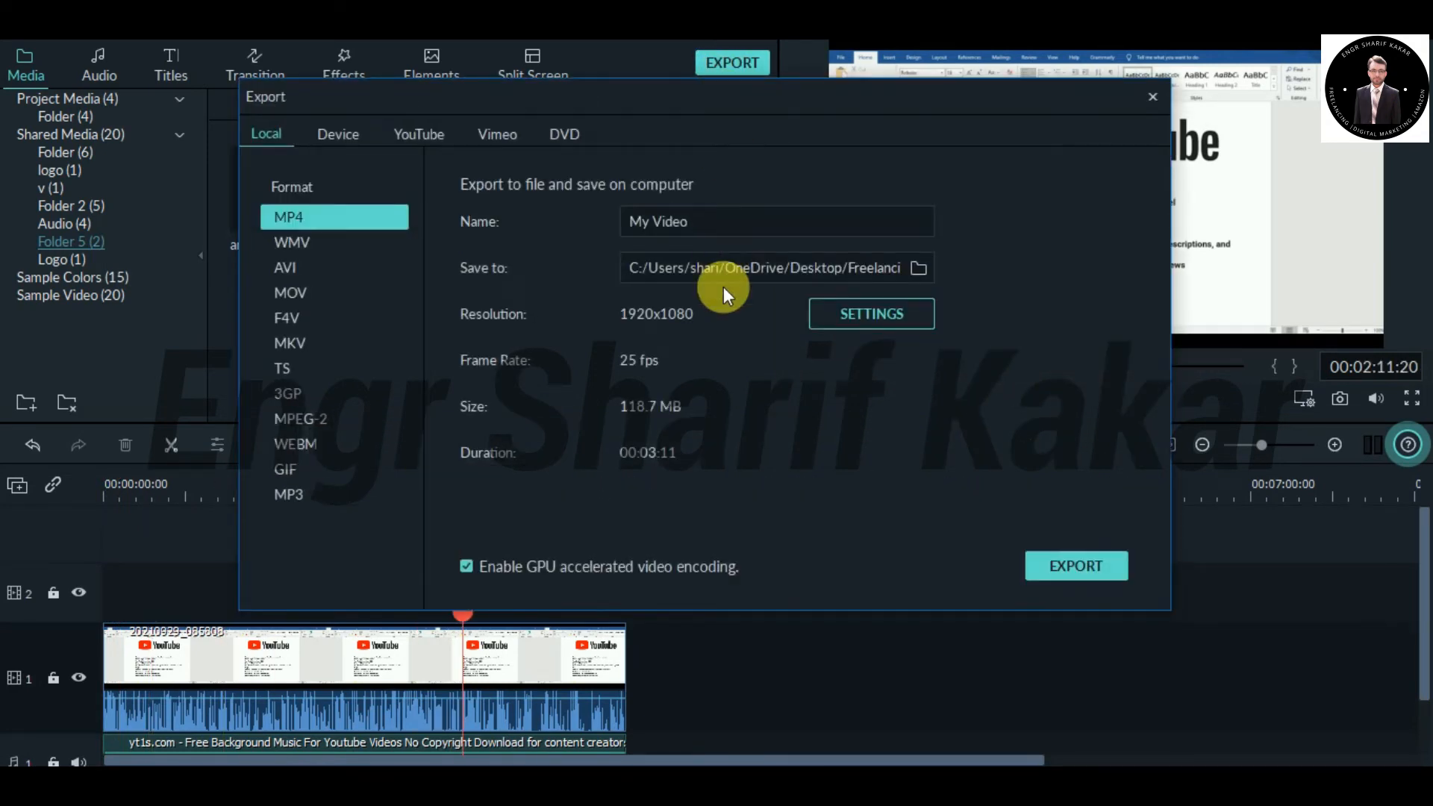
drag(701, 228, 597, 213)
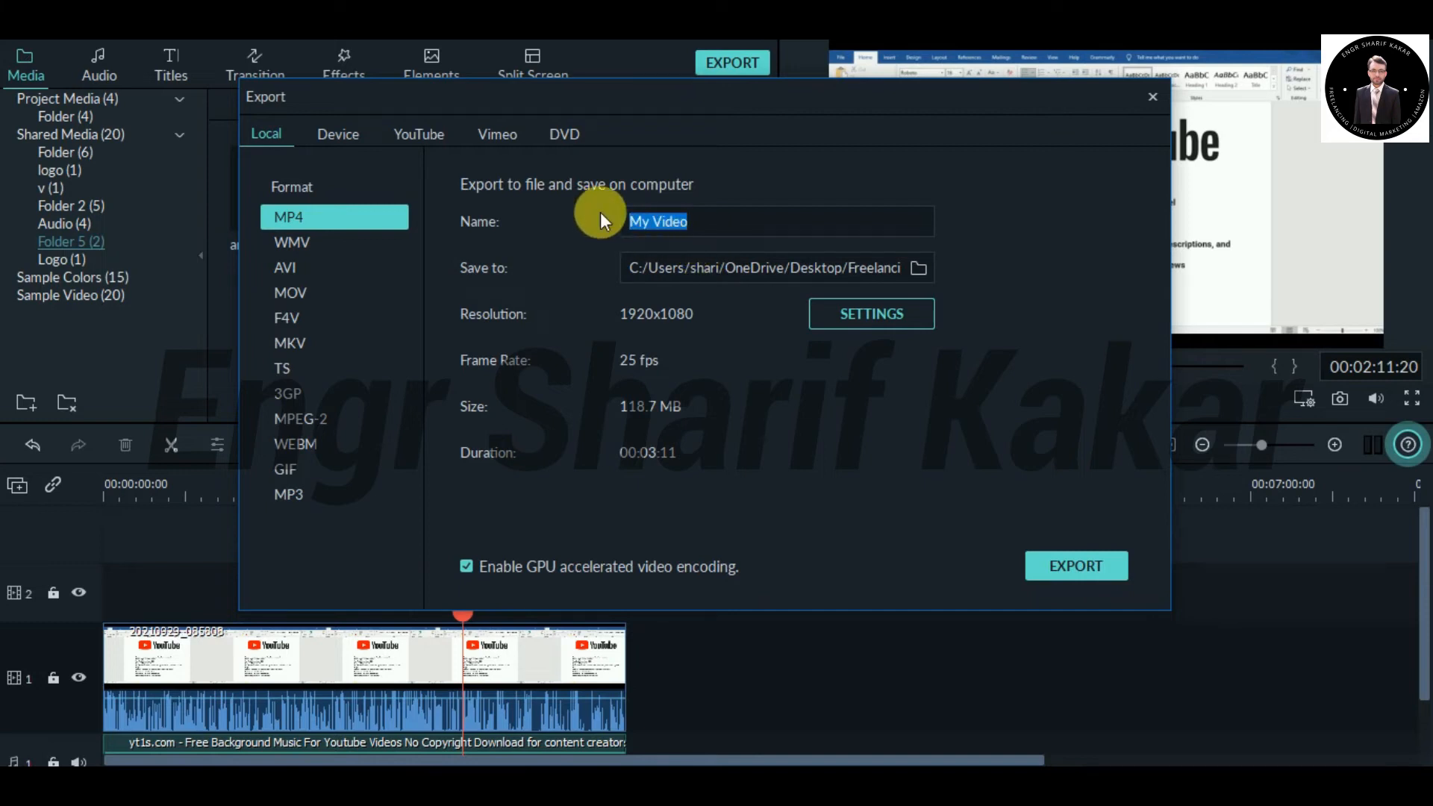
text(YOu)
key(BackSpace)
key(BackSpace)
text(ouTube First)
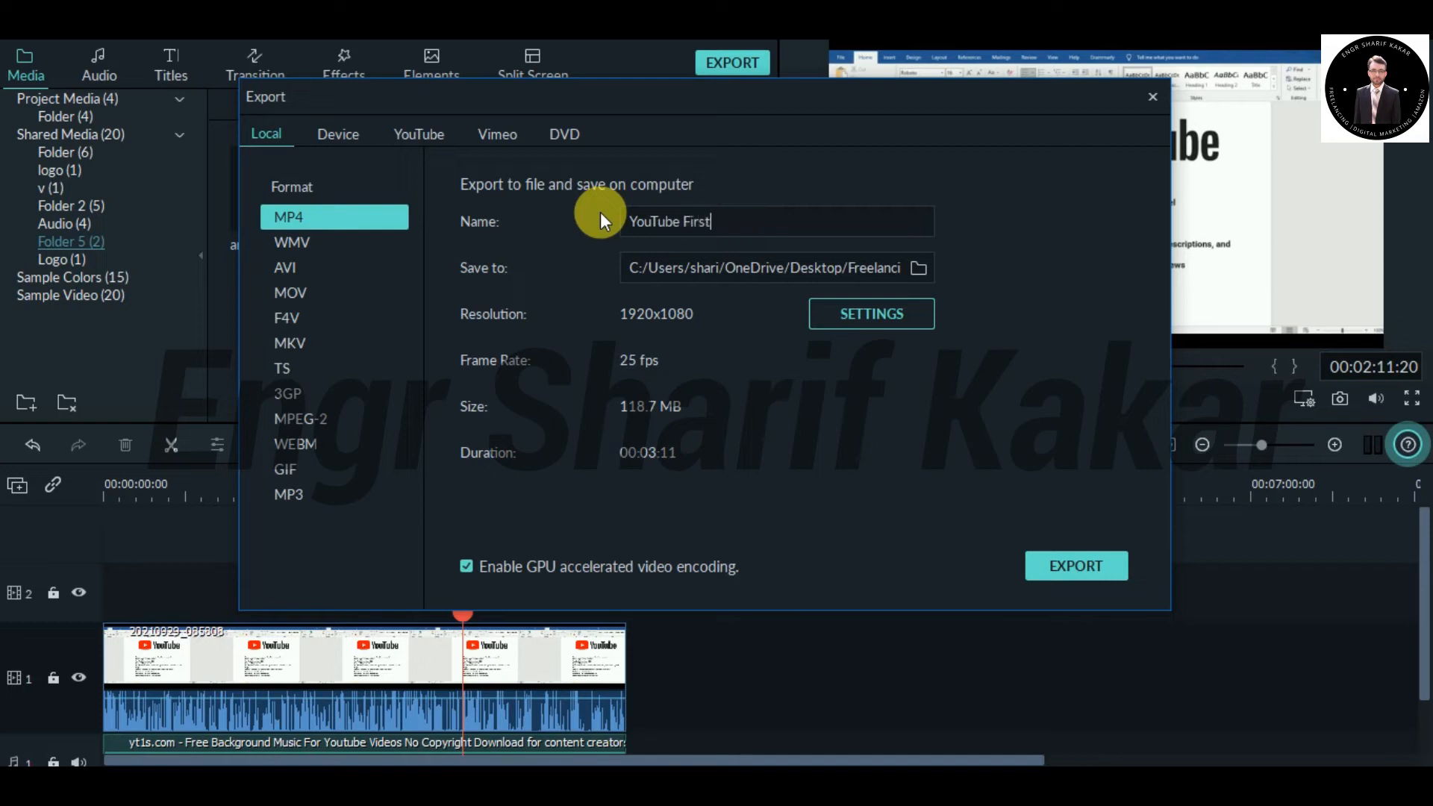
Step: Complete the output file name as YouTube First video and start the MP4 export with the current settings
text( video)
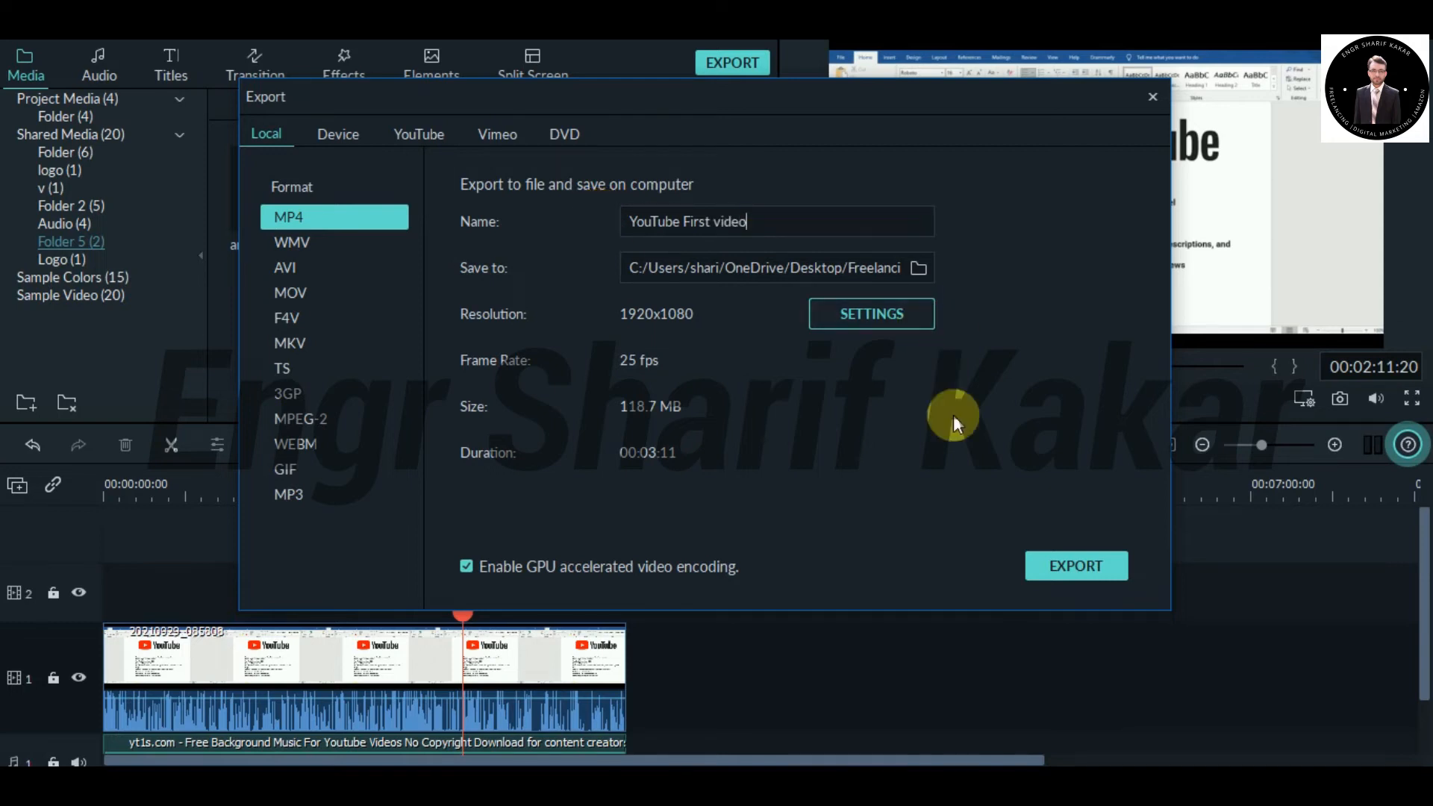
click(1067, 567)
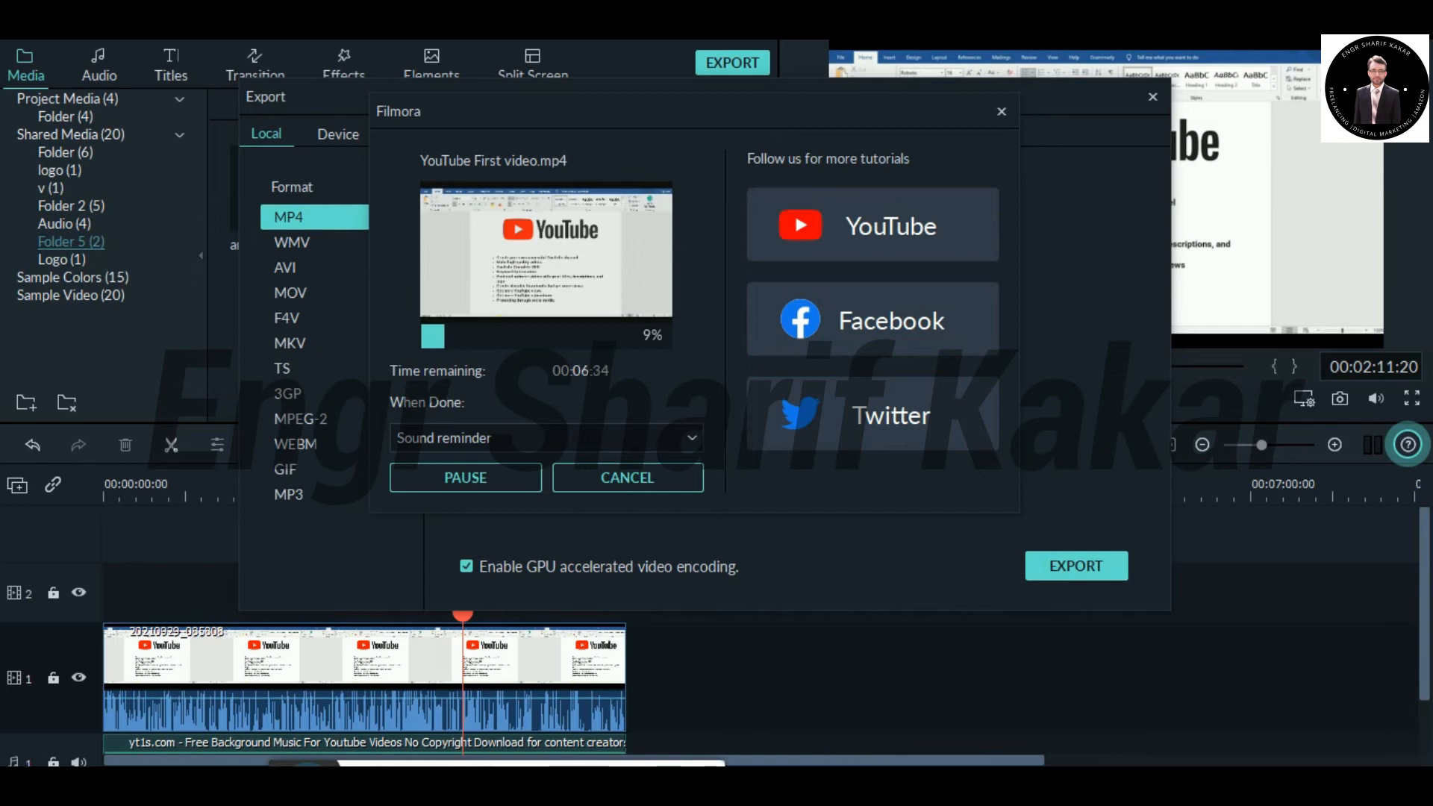
Step: Switch to the Word document and review the YouTube services list, highlighting items from YouTube Complete SEO through the clickable thumbnails line
click(954, 785)
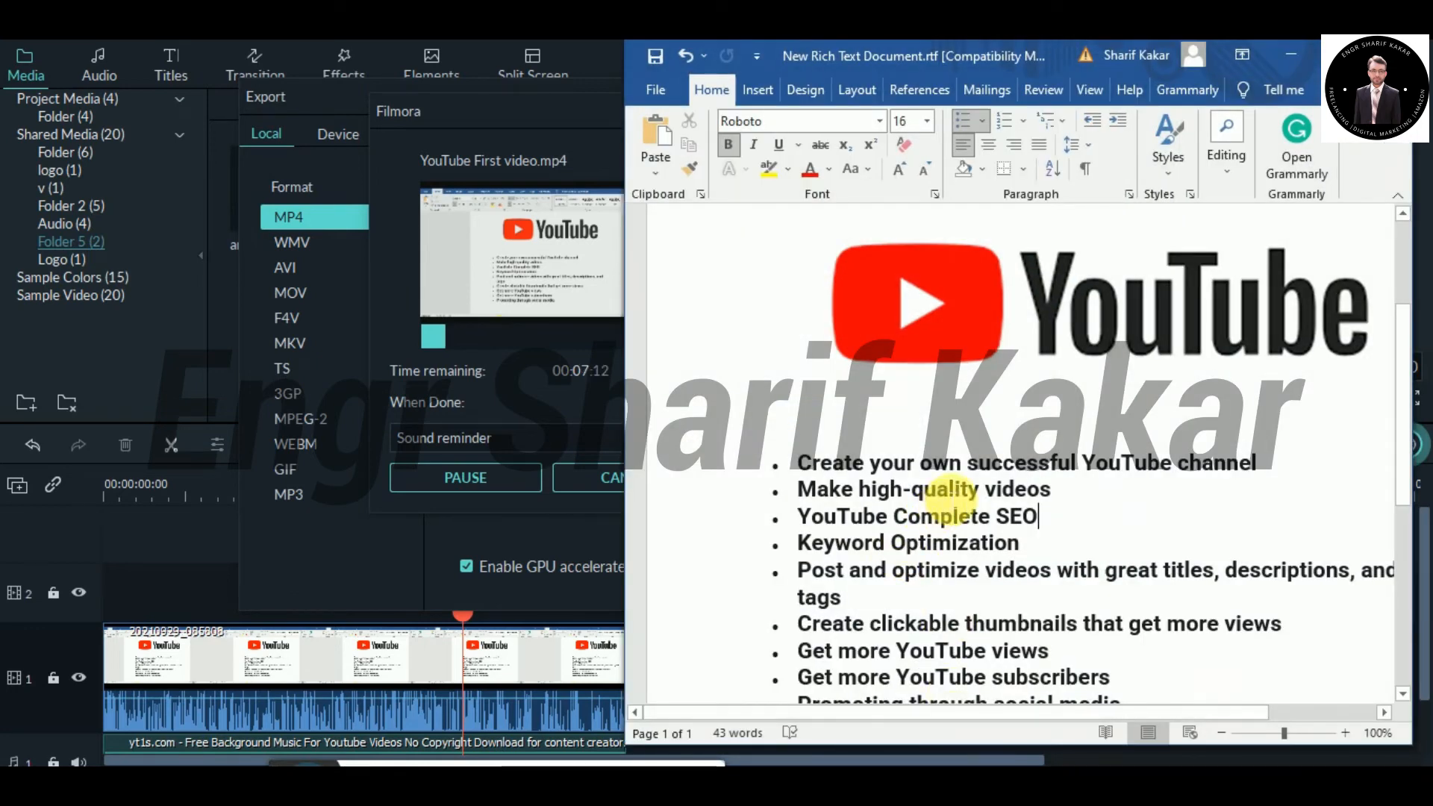
scroll(1033, 448, down, 2)
scroll(1034, 444, down, 1)
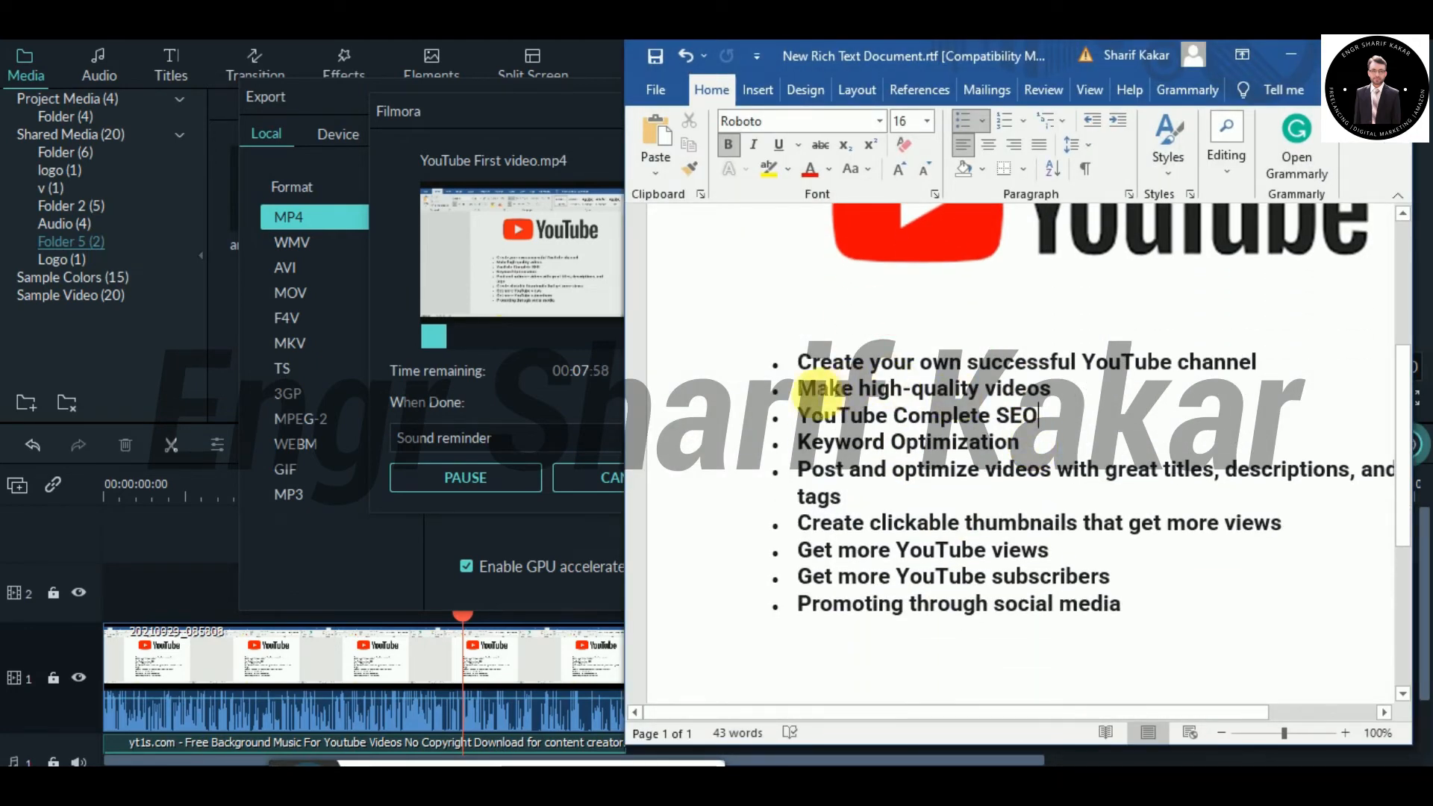
drag(932, 398, 1104, 403)
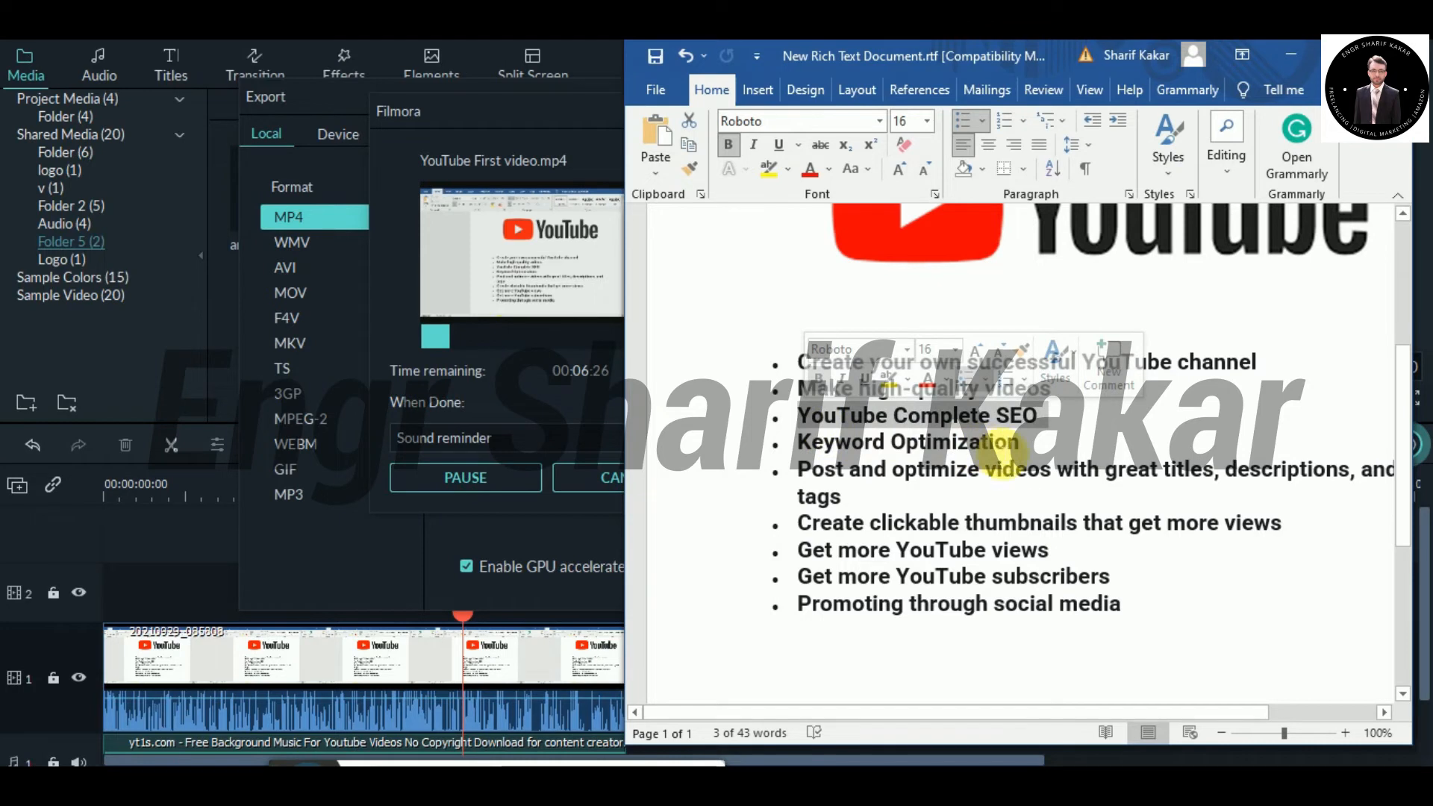
drag(871, 454, 851, 451)
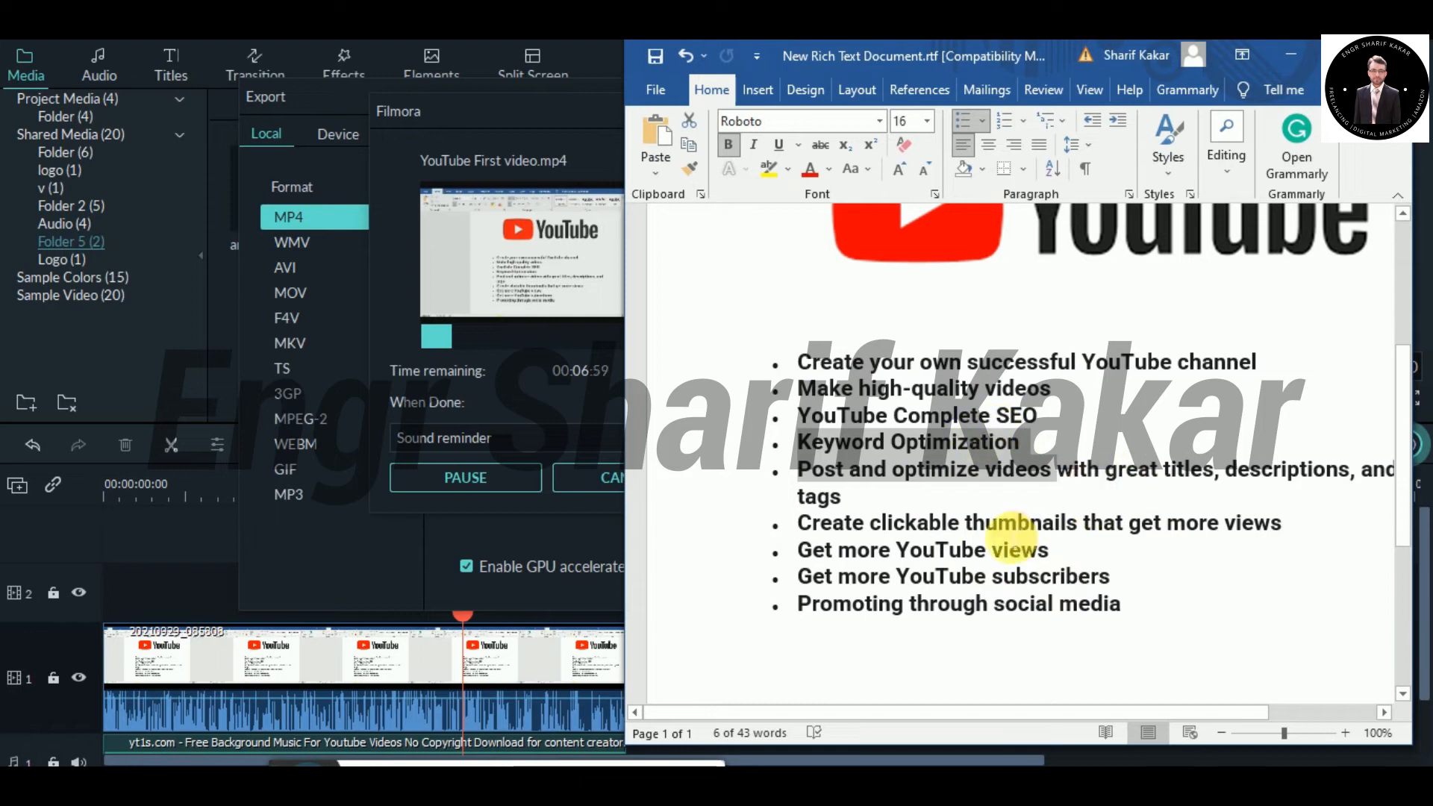
drag(972, 526, 941, 507)
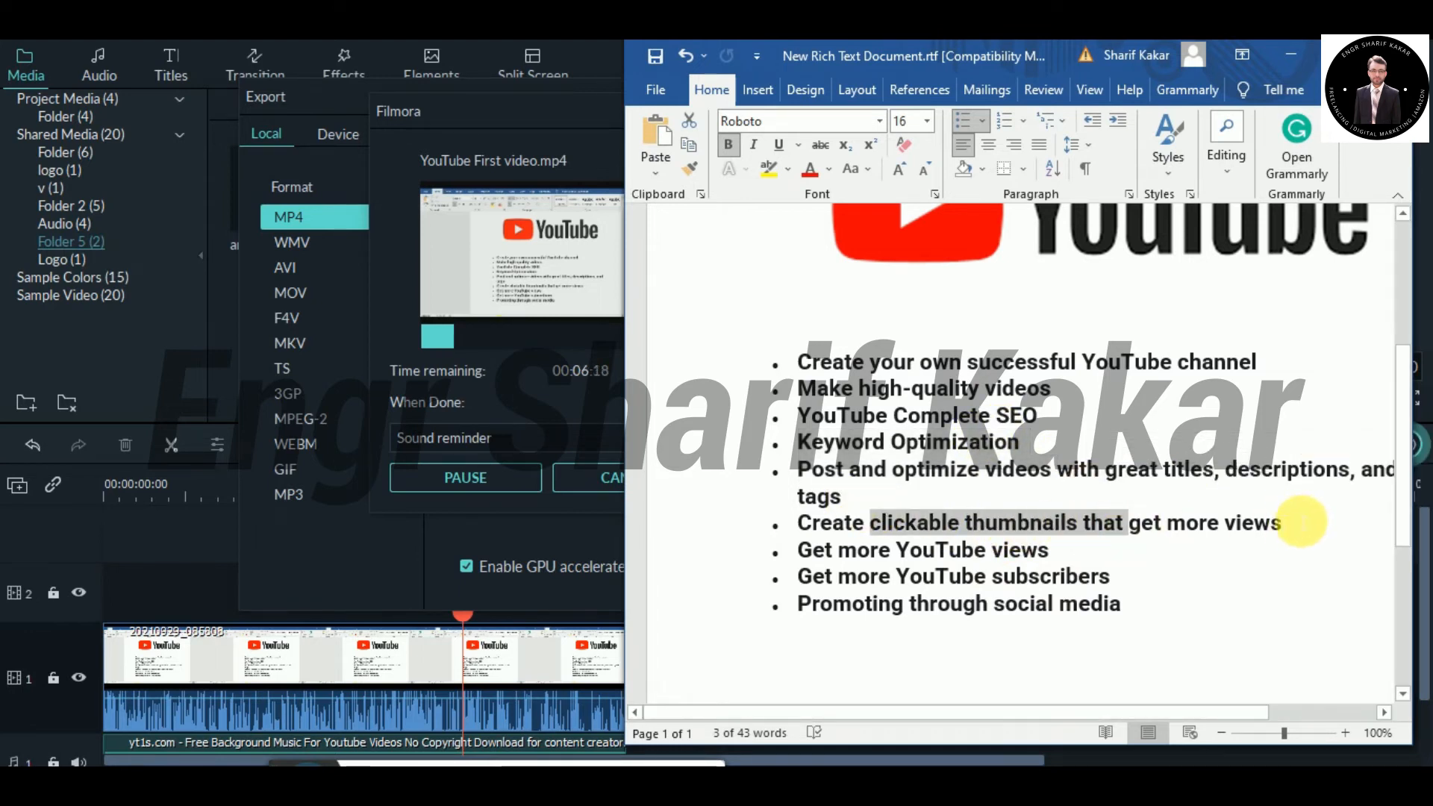
drag(1285, 523, 821, 418)
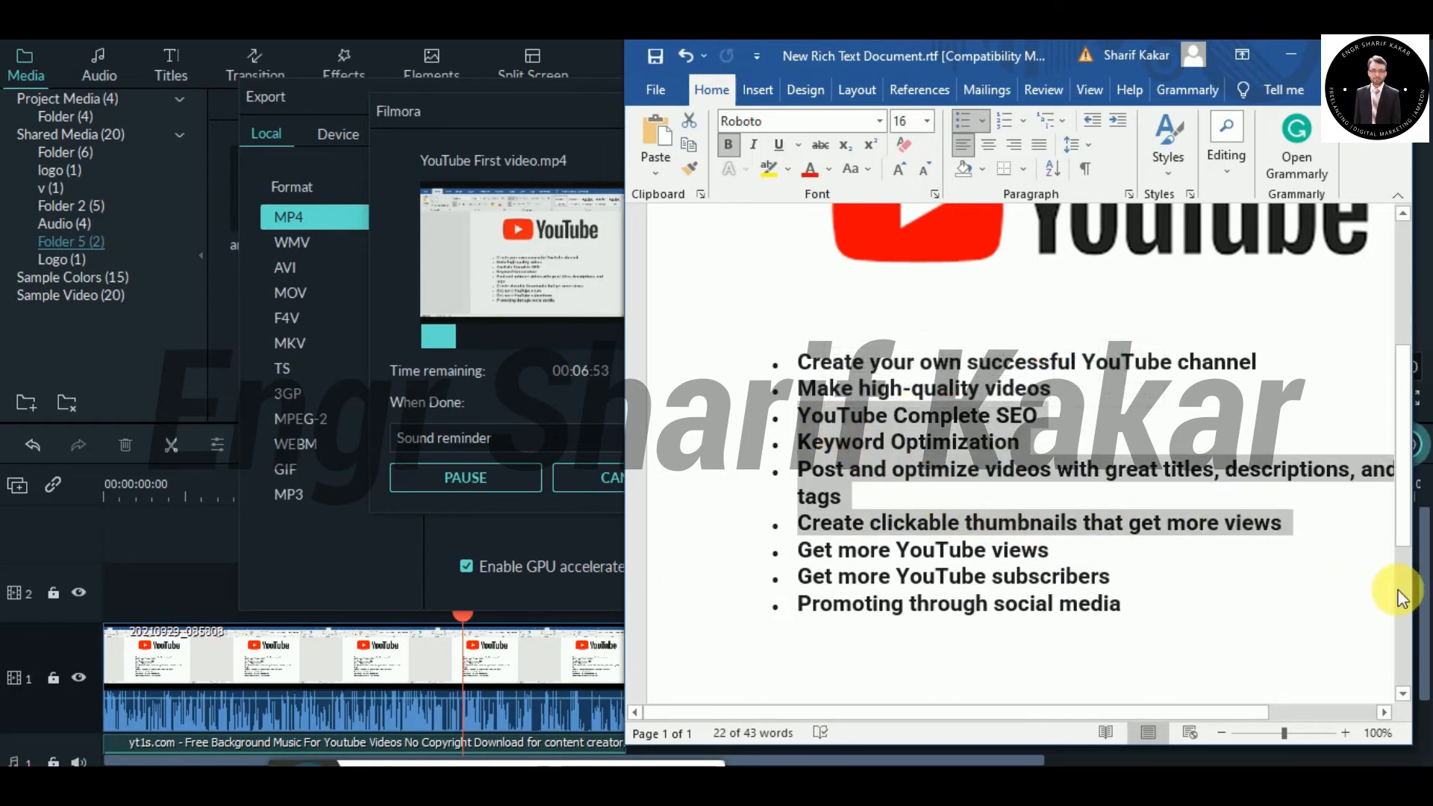